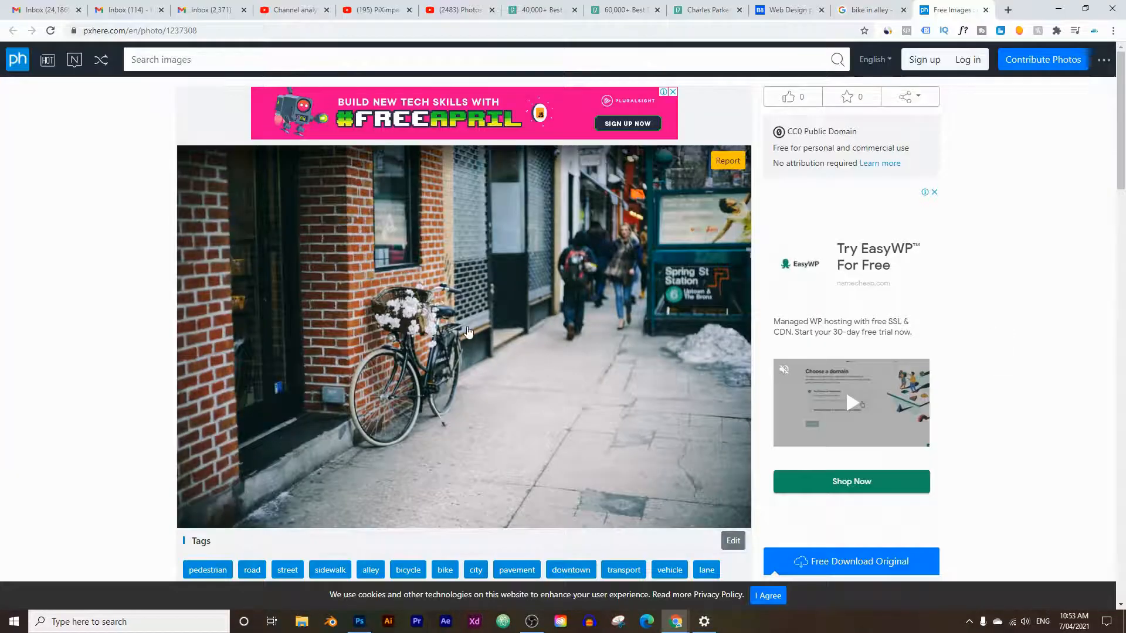
Step: Copy the photo of the bicycle on the street from the web page and switch to Photoshop
{"action": "right_click", "coordinate": [493, 345]}
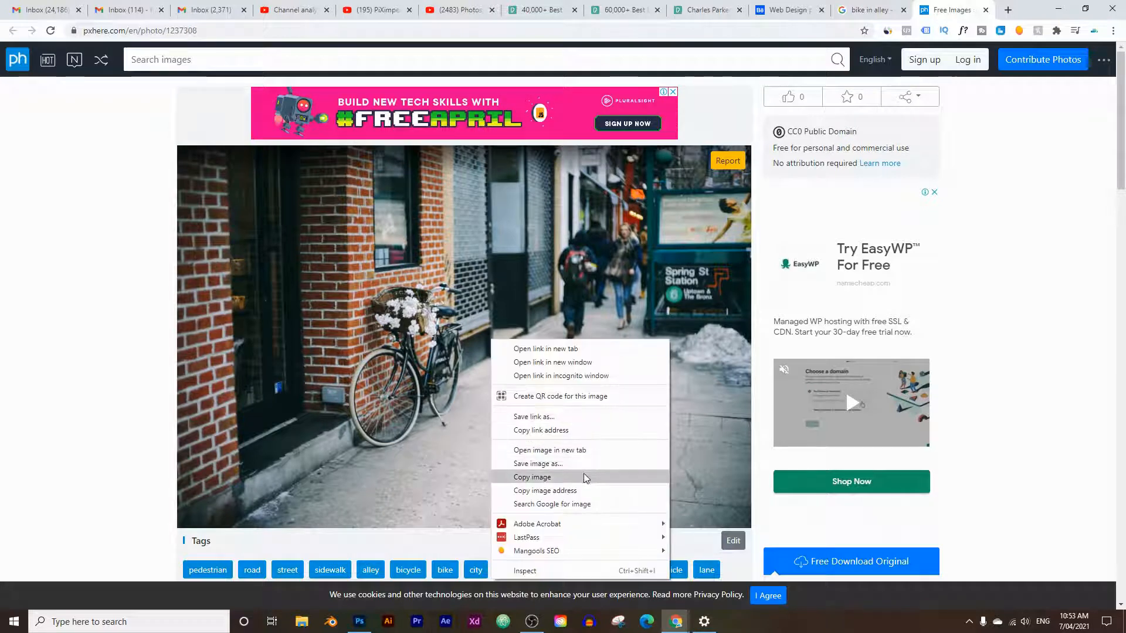
{"action": "left_click", "coordinate": [583, 475]}
{"action": "left_click", "coordinate": [364, 620]}
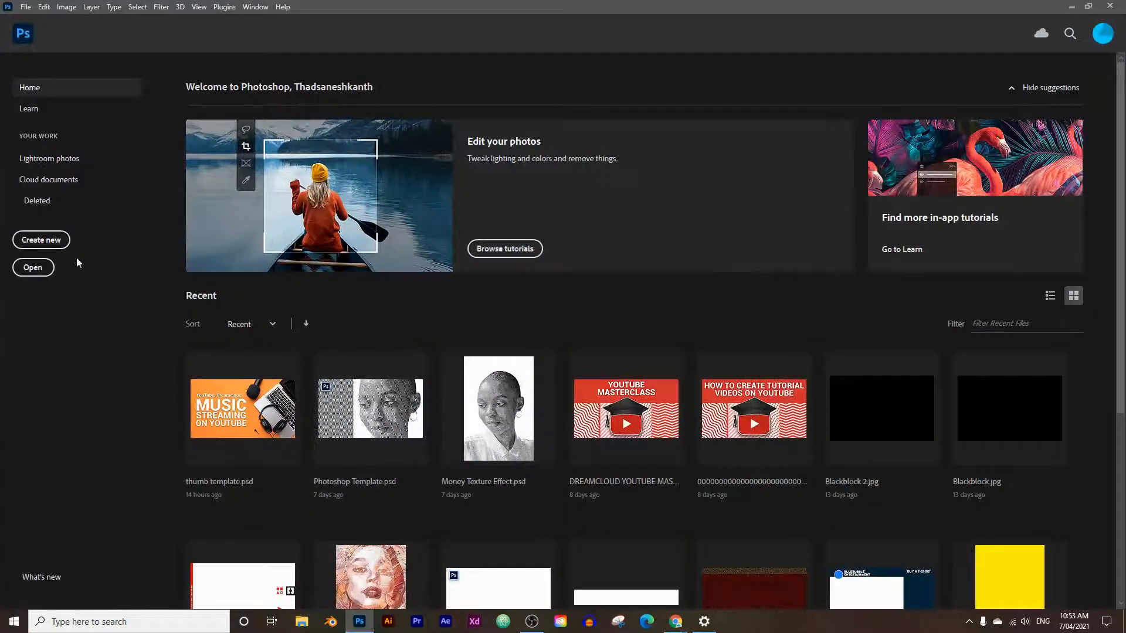
Step: Create a 1200 × 800 px, 72 ppi RGB document with a white background and paste the copied photo into it
{"action": "left_click", "coordinate": [41, 240]}
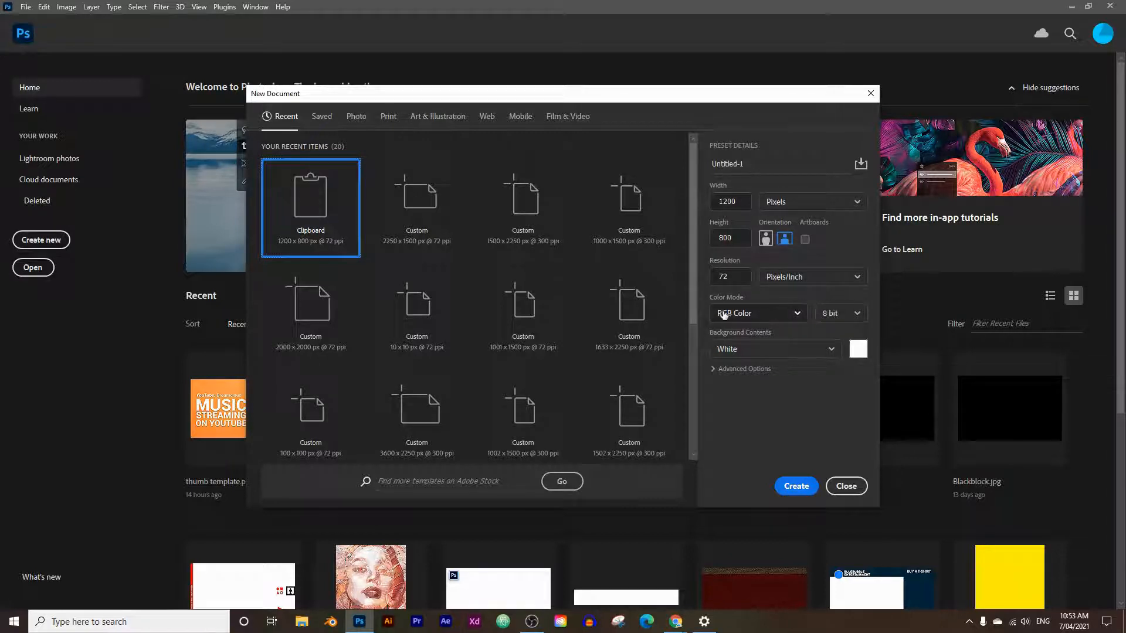
{"action": "left_click", "coordinate": [752, 355]}
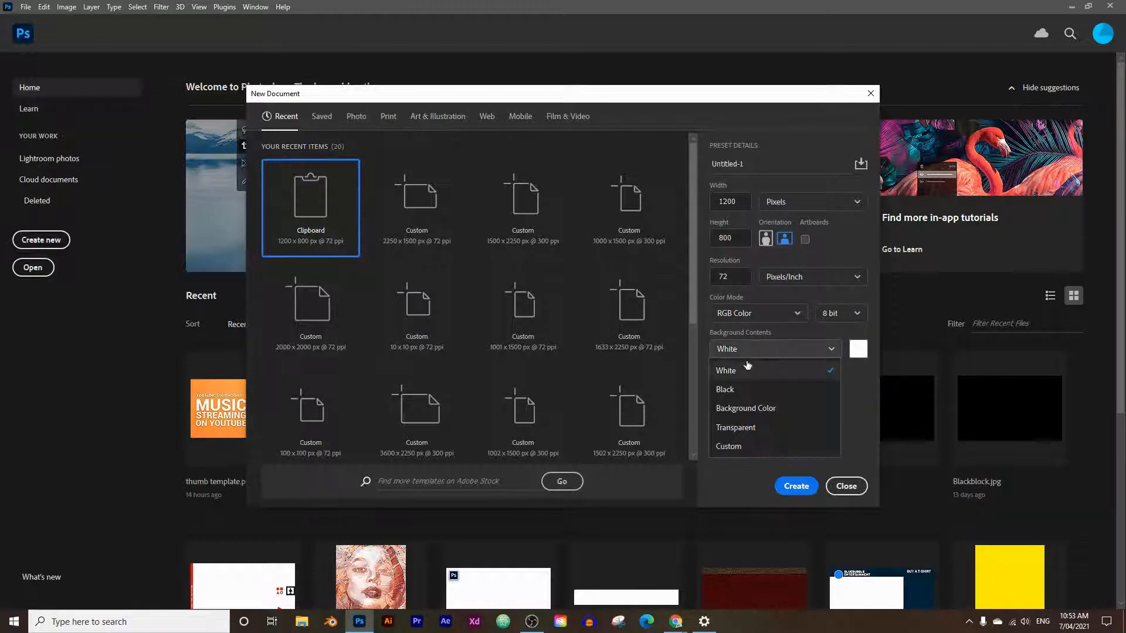
{"action": "left_click", "coordinate": [745, 368]}
{"action": "left_click", "coordinate": [742, 370]}
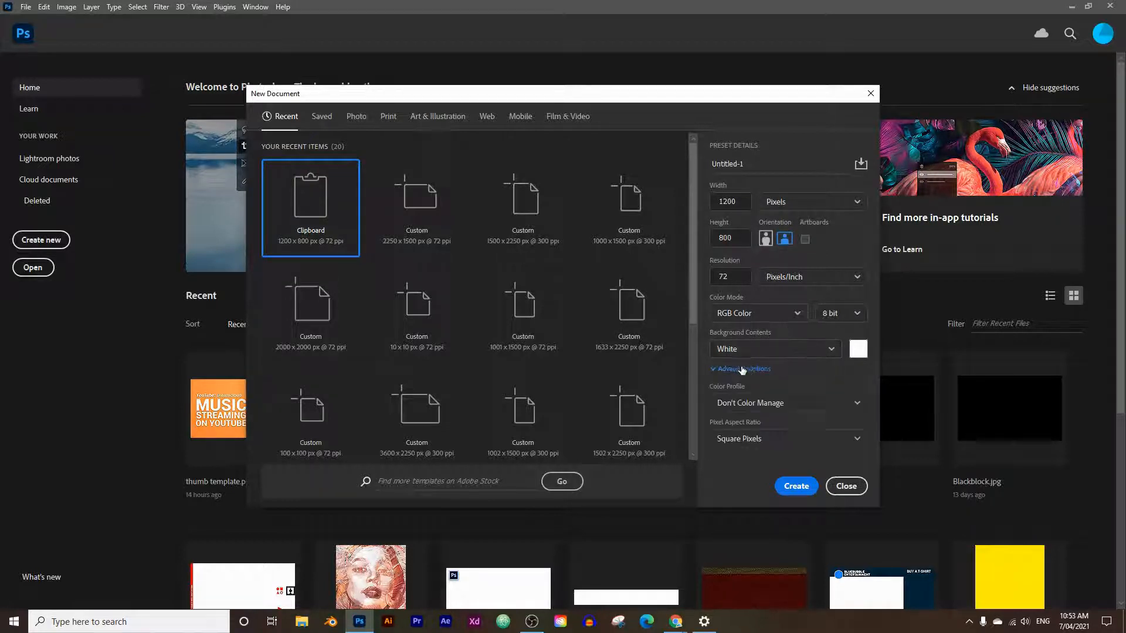
{"action": "left_click", "coordinate": [740, 373]}
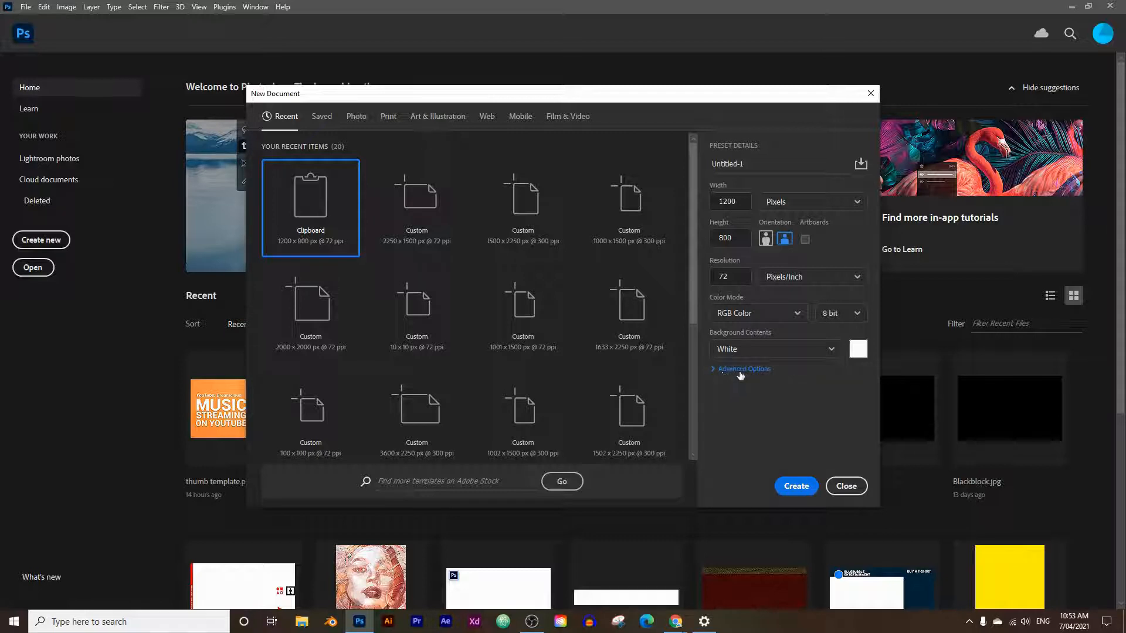
{"action": "left_click", "coordinate": [796, 487]}
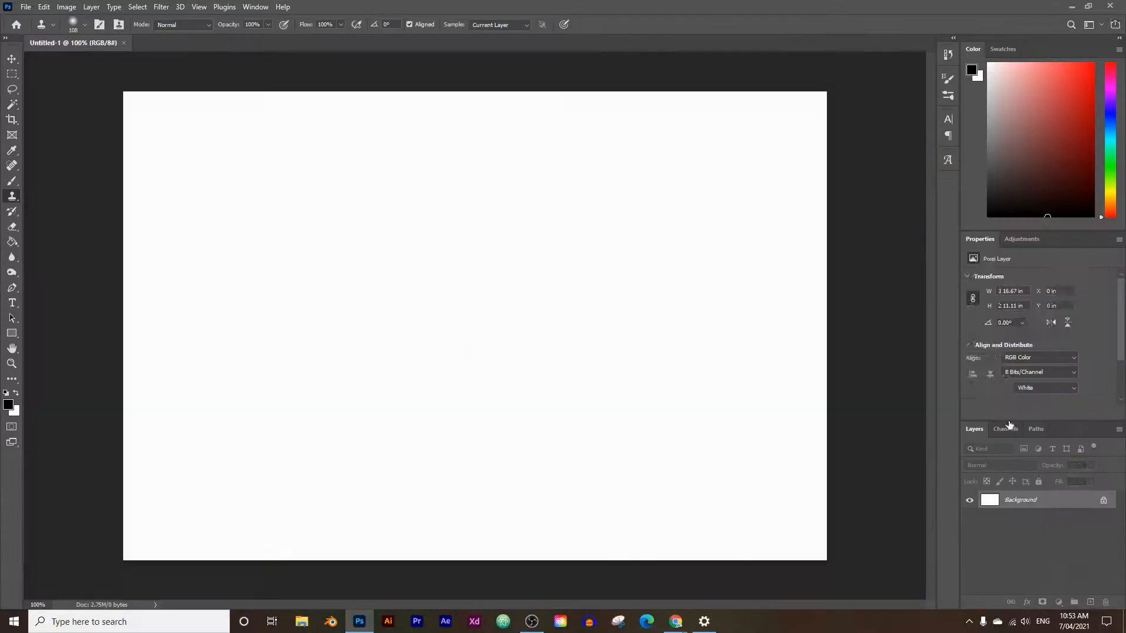
{"action": "key", "text": "ctrl+v"}
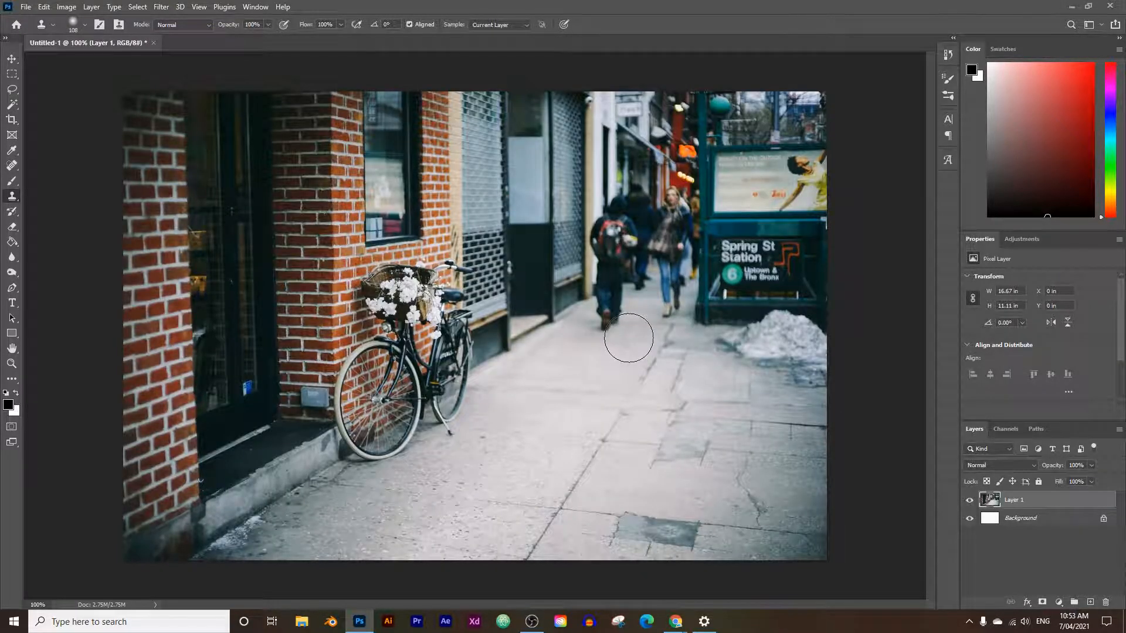
{"action": "left_click", "coordinate": [46, 7]}
{"action": "mouse_move", "coordinate": [21, 6]}
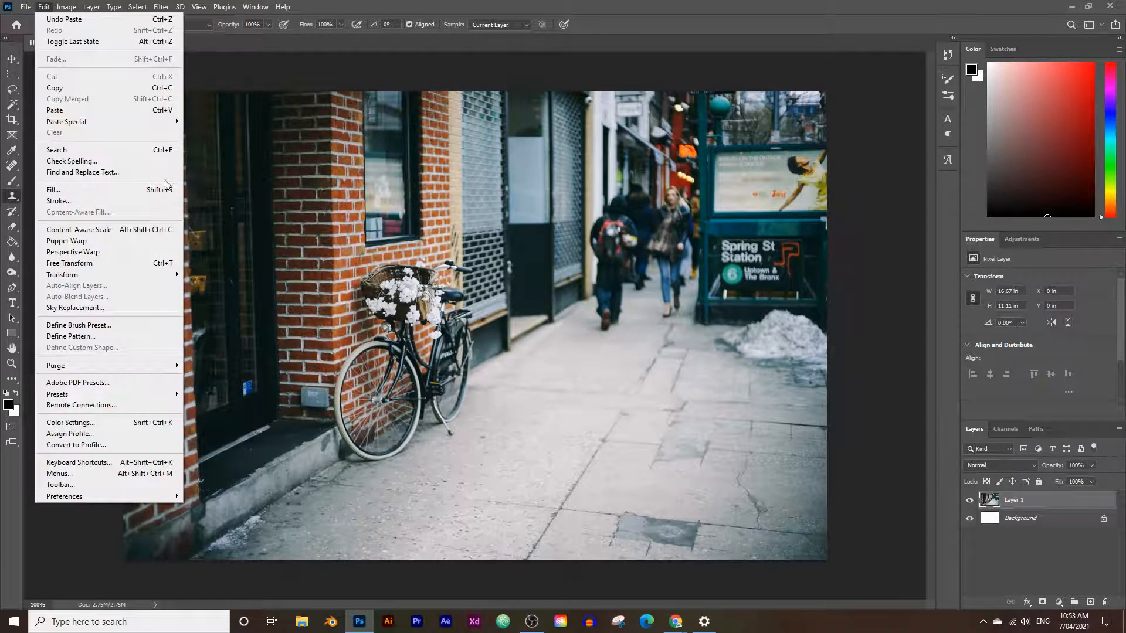
{"action": "left_click", "coordinate": [15, 511]}
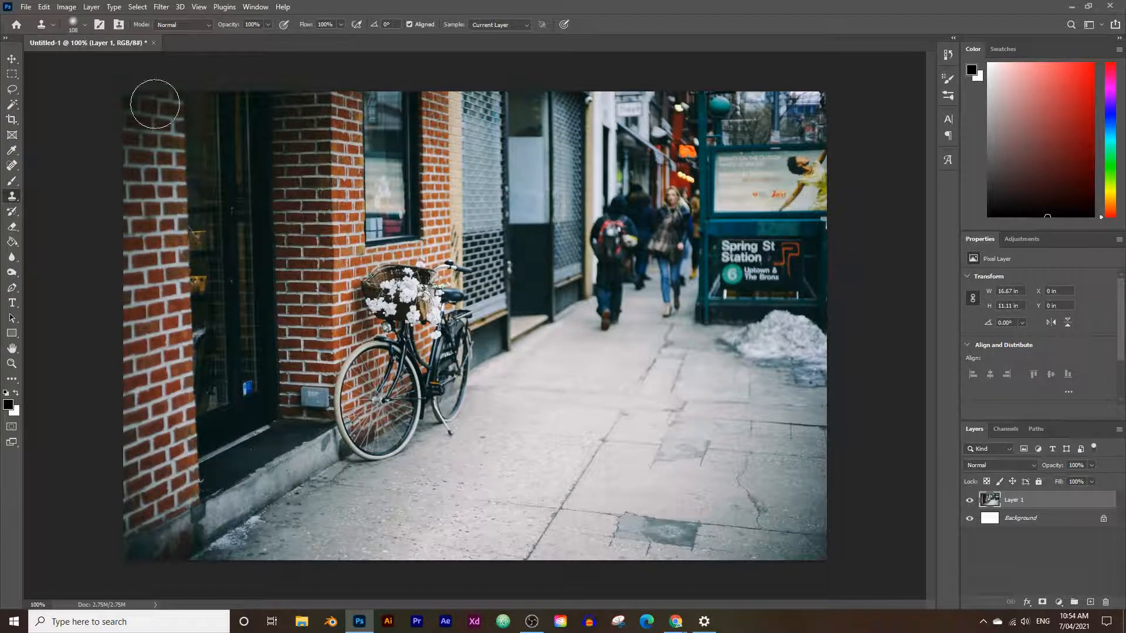
Step: Try to remove the bicycle by enclosing it in a rectangular selection and applying a Content-Aware fill, then deselect
{"action": "left_click", "coordinate": [11, 73]}
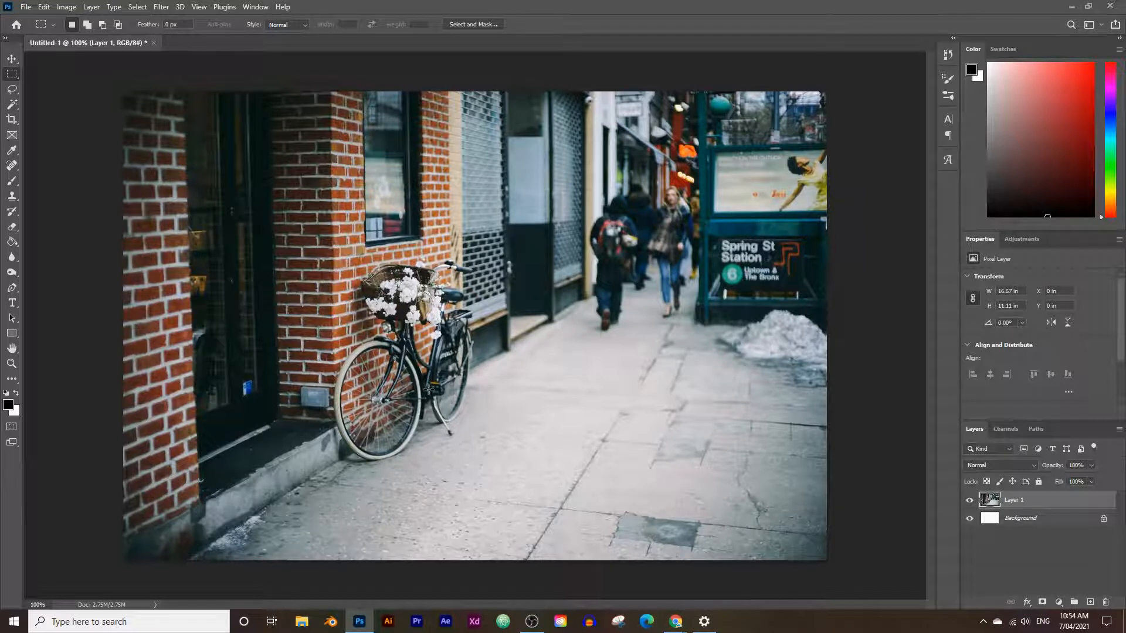
{"action": "left_click_drag", "start_coordinate": [323, 258], "coordinate": [491, 472]}
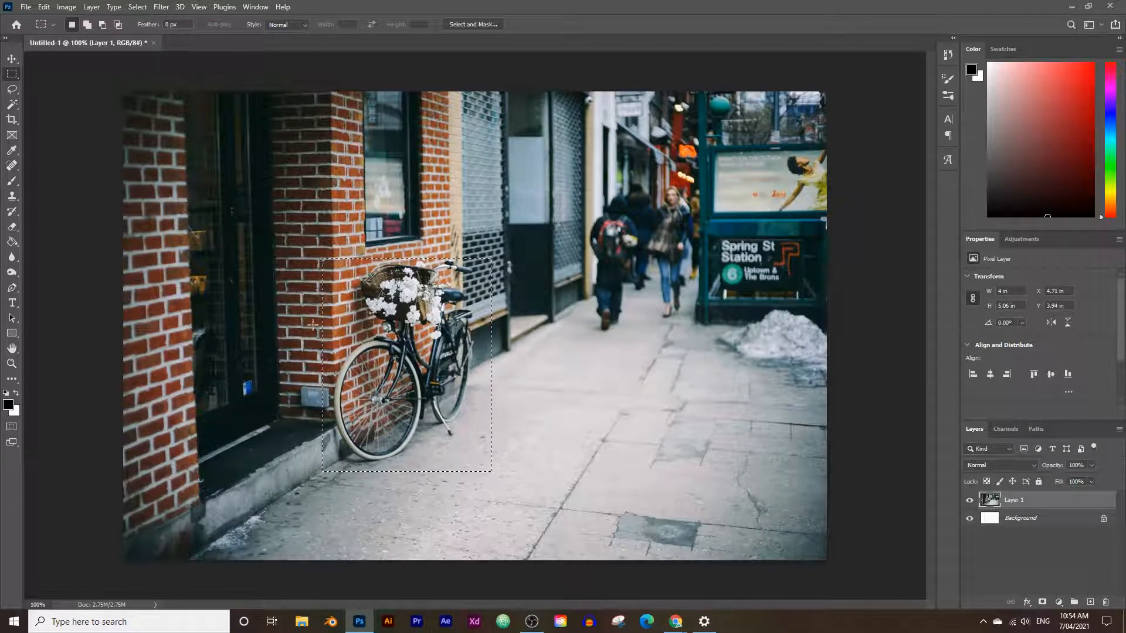
{"action": "left_click", "coordinate": [44, 7]}
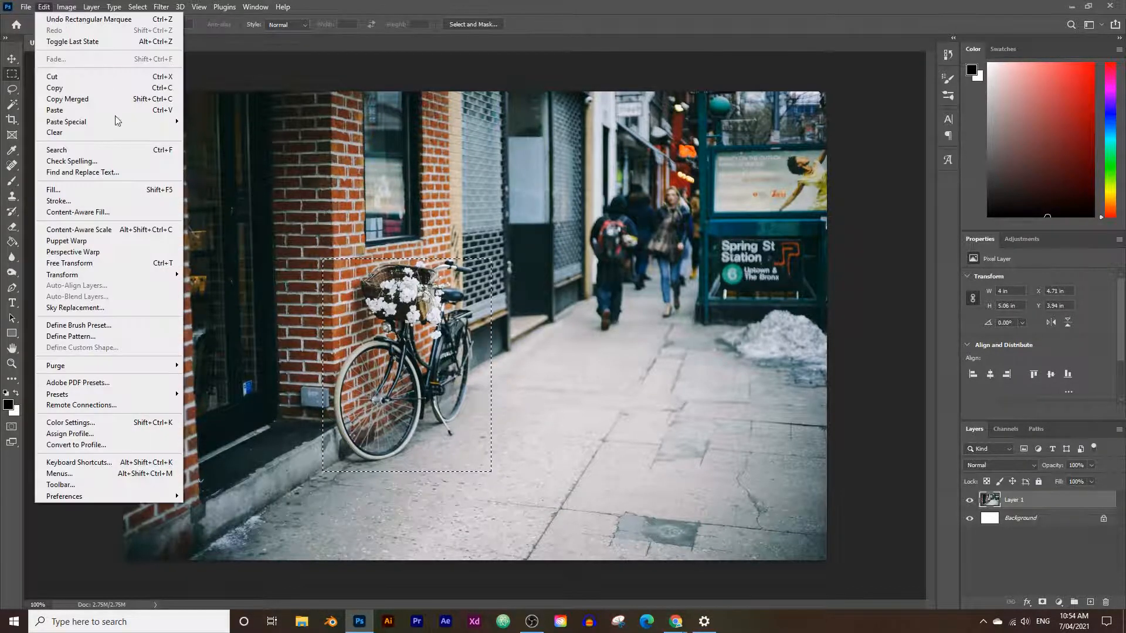
{"action": "left_click", "coordinate": [101, 190]}
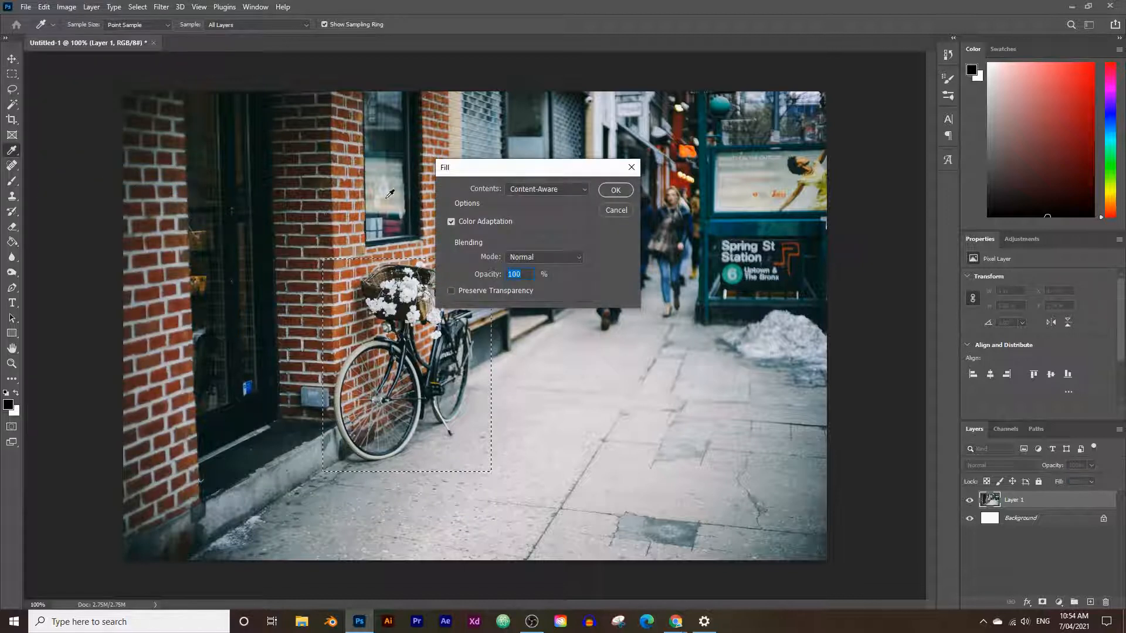
{"action": "left_click", "coordinate": [536, 189]}
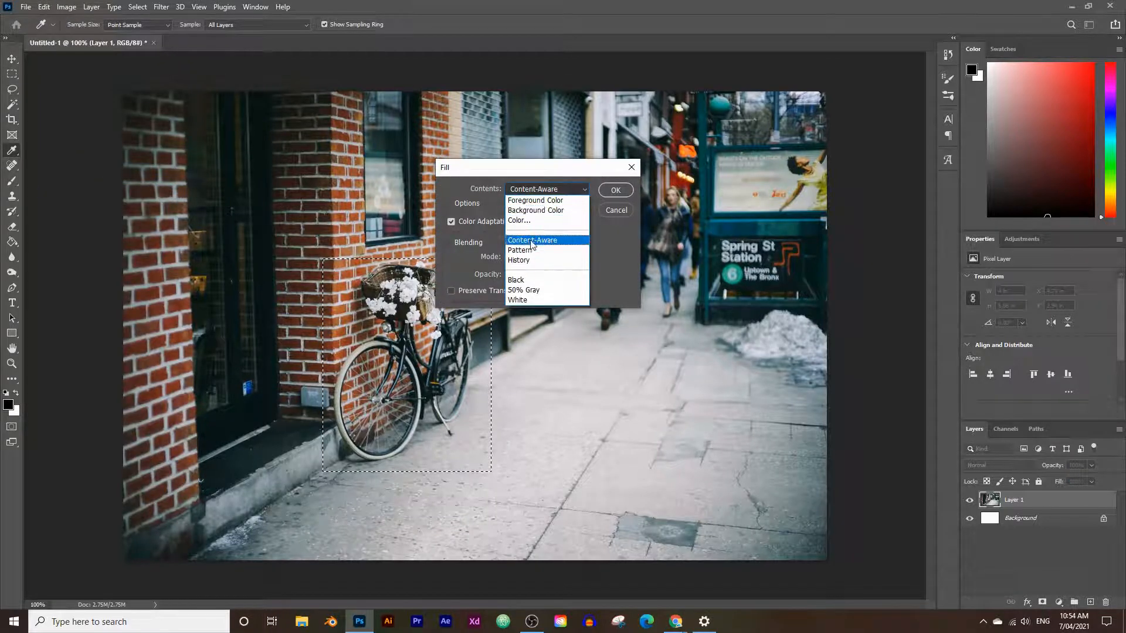
{"action": "left_click", "coordinate": [617, 192]}
{"action": "left_click", "coordinate": [616, 190]}
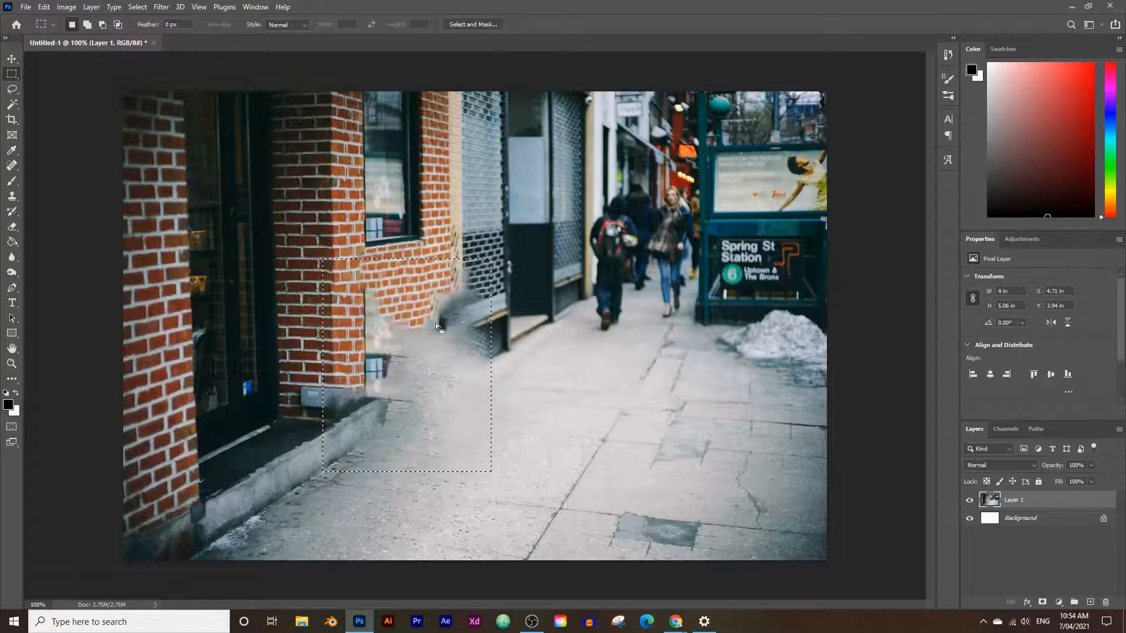
{"action": "key", "text": "ctrl+d"}
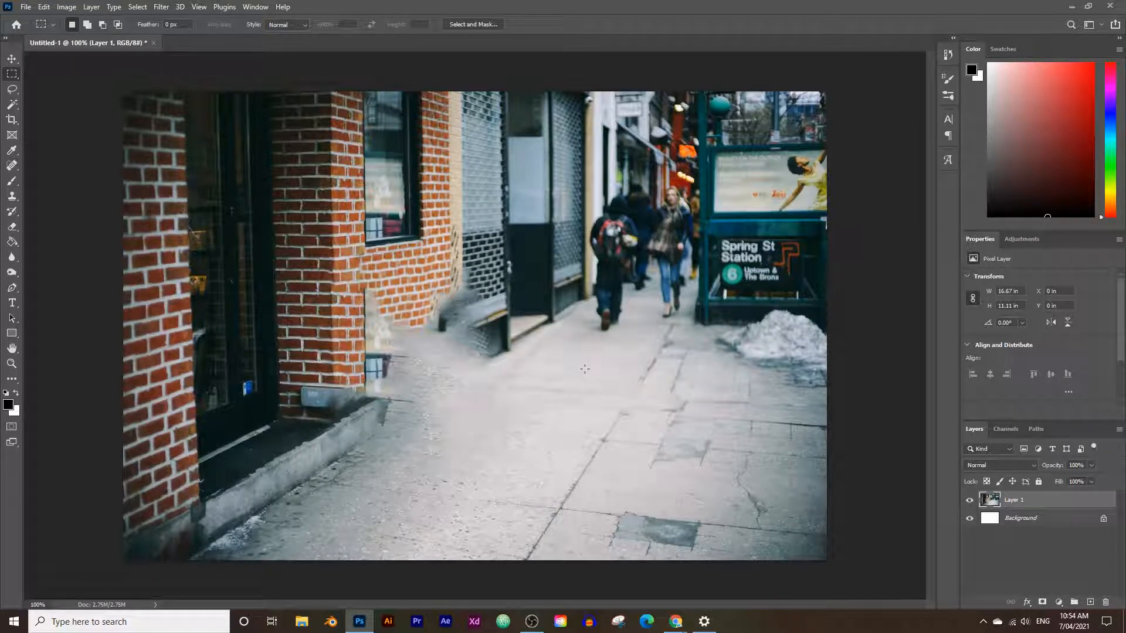
Step: Undo the Content-Aware fill, switch to the Clone Stamp tool and clear the selection around the bicycle
{"action": "key", "text": "ctrl+z"}
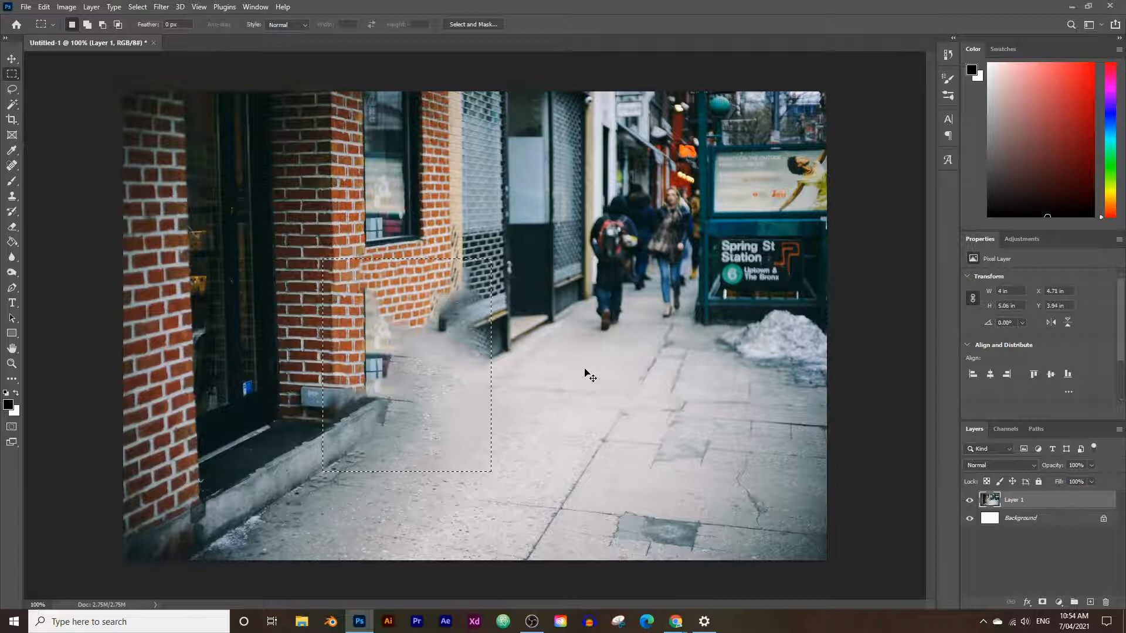
{"action": "key", "text": "ctrl+z"}
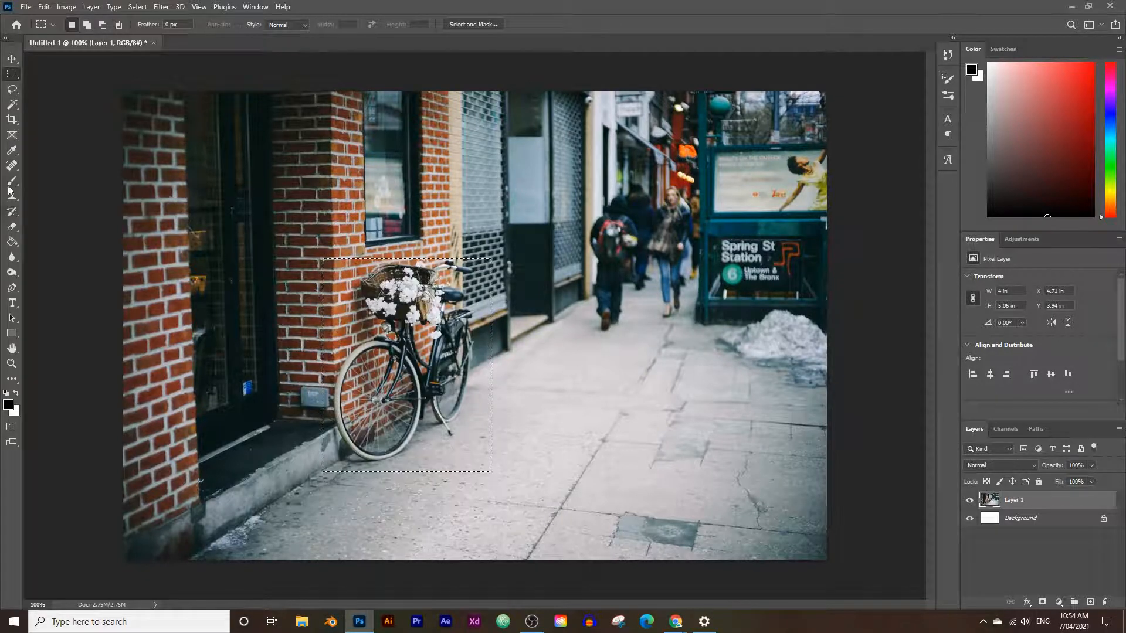
{"action": "left_click", "coordinate": [12, 196]}
{"action": "key", "text": "ctrl+d"}
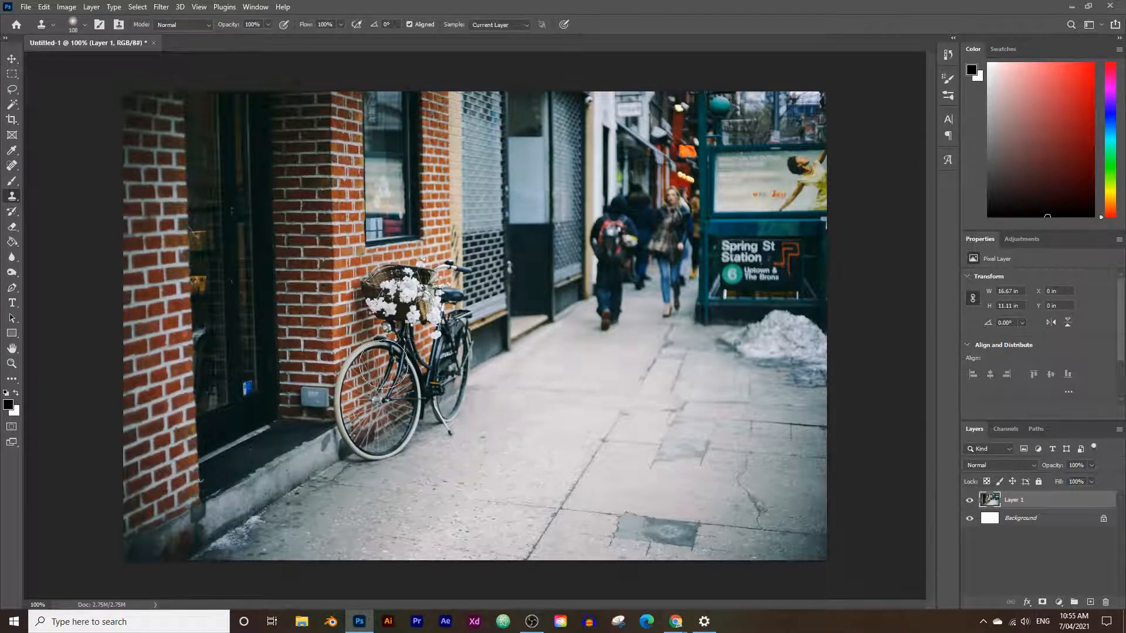
Step: Reduce the brush size of the Clone Stamp tool for finer retouching around the bicycle
{"action": "key", "text": "bracketleft"}
{"action": "key", "text": "bracketleft"}
{"action": "key", "text": "bracketleft"}
{"action": "key", "text": "bracketleft"}
{"action": "key", "text": "bracketleft"}
{"action": "left_click", "coordinate": [86, 26]}
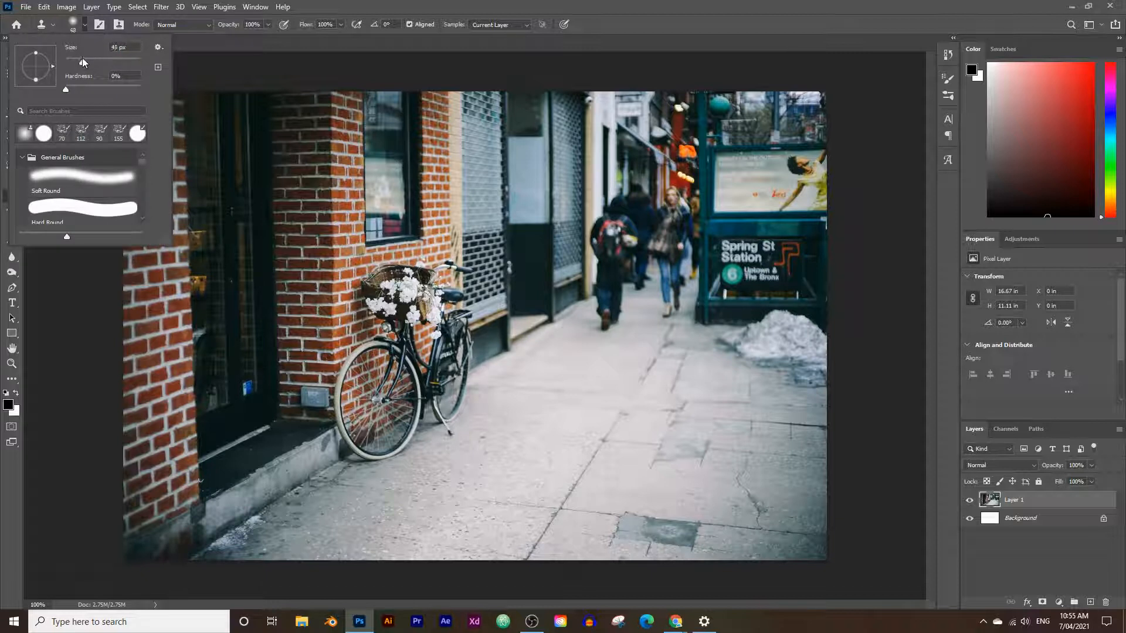
{"action": "left_click_drag", "start_coordinate": [79, 59], "coordinate": [87, 56]}
{"action": "left_click", "coordinate": [7, 196]}
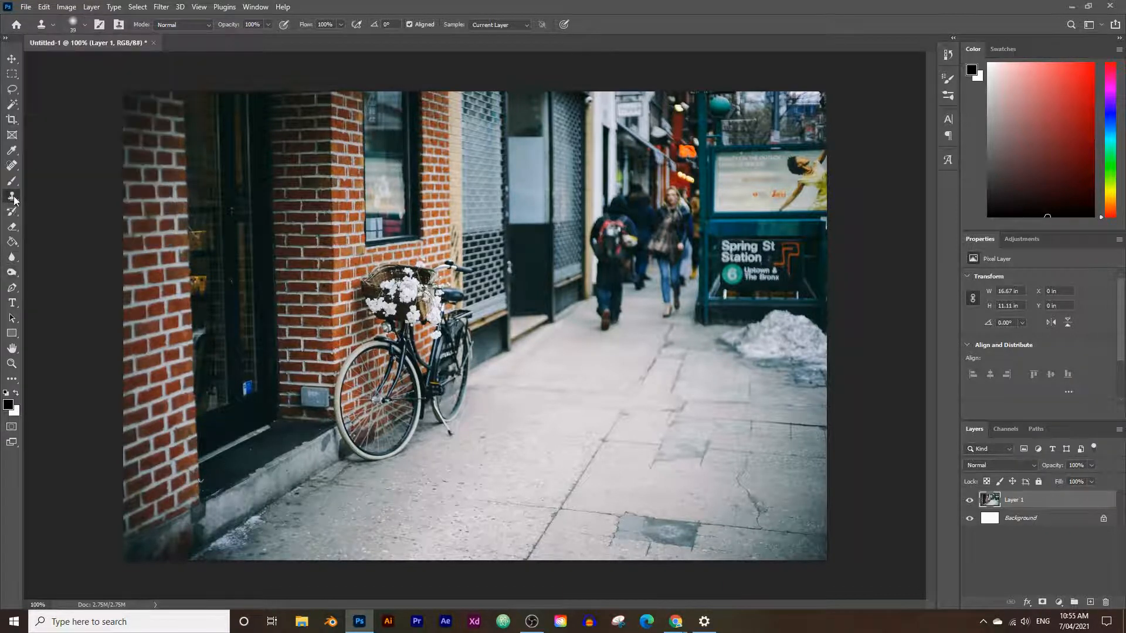
{"action": "right_click", "coordinate": [13, 197]}
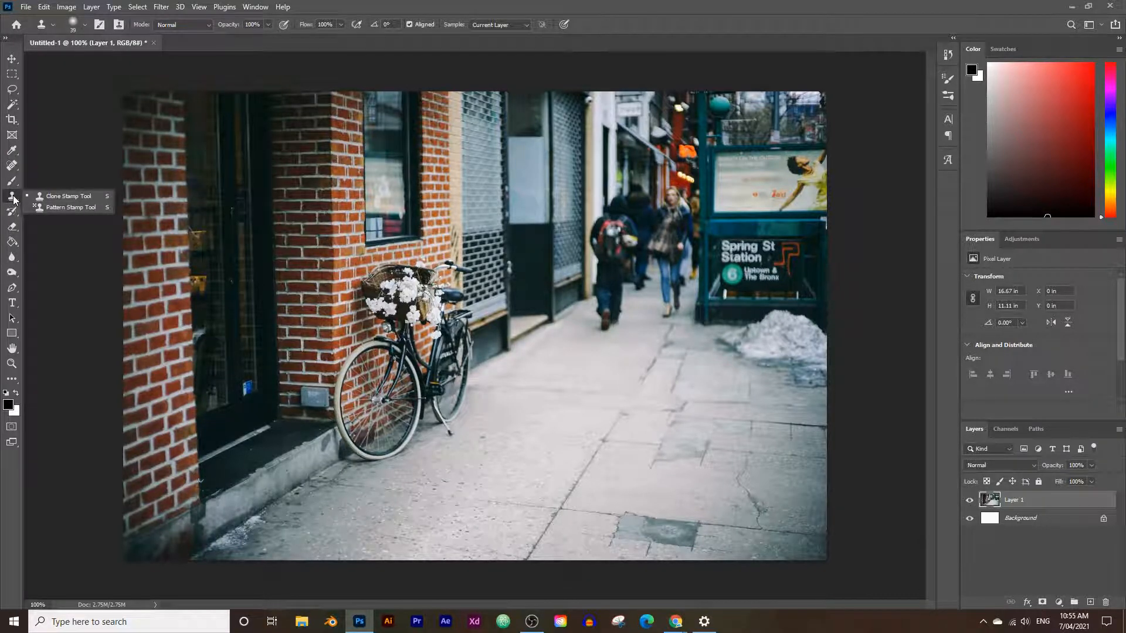
Step: Try to cover the lower parts of the bicycle's wheels with sidewalk texture using the Clone Stamp, and undo the strokes
{"action": "left_click", "coordinate": [424, 477], "text": "alt"}
{"action": "left_click", "coordinate": [429, 477], "text": "alt"}
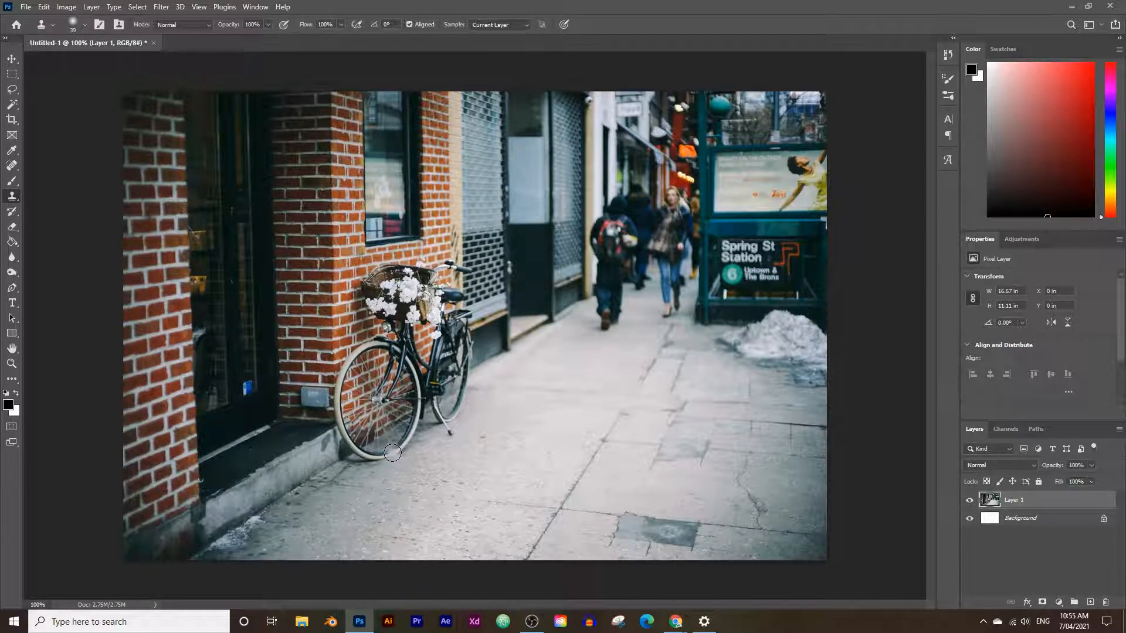
{"action": "mouse_move", "coordinate": [395, 451]}
{"action": "left_mouse_down"}
{"action": "mouse_move", "coordinate": [411, 475]}
{"action": "mouse_move", "coordinate": [439, 480]}
{"action": "mouse_move", "coordinate": [390, 453]}
{"action": "left_mouse_up"}
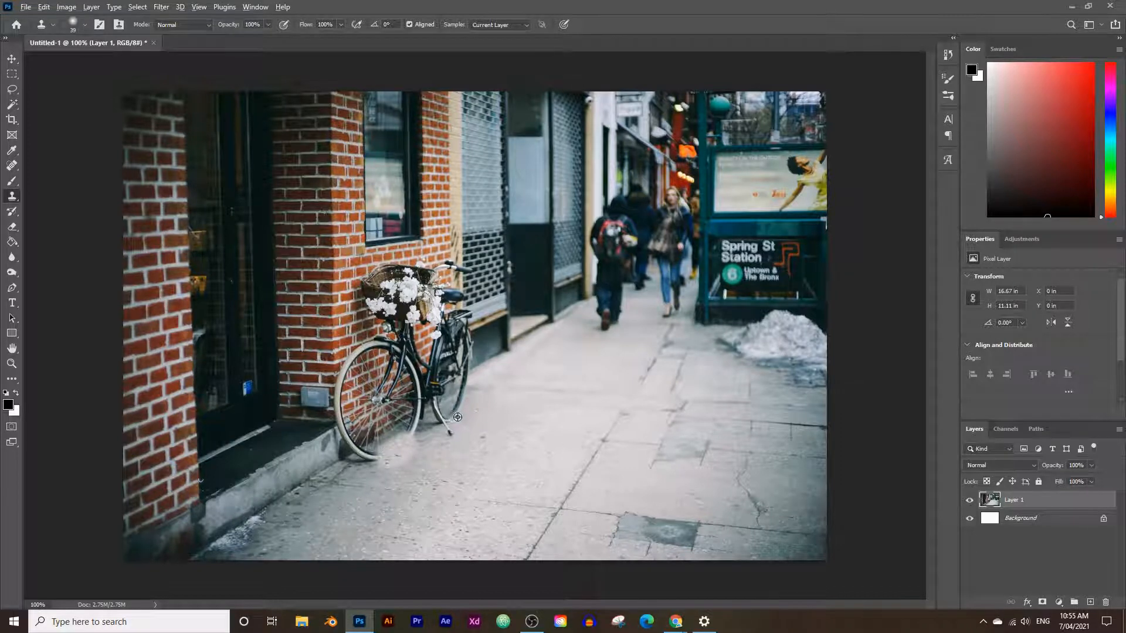
{"action": "mouse_move", "coordinate": [445, 425]}
{"action": "left_mouse_down"}
{"action": "mouse_move", "coordinate": [458, 411]}
{"action": "mouse_move", "coordinate": [415, 434]}
{"action": "left_mouse_up"}
{"action": "mouse_move", "coordinate": [440, 428]}
{"action": "left_mouse_down"}
{"action": "mouse_move", "coordinate": [459, 404]}
{"action": "mouse_move", "coordinate": [434, 449]}
{"action": "mouse_move", "coordinate": [438, 423]}
{"action": "mouse_move", "coordinate": [361, 455]}
{"action": "mouse_move", "coordinate": [469, 395]}
{"action": "mouse_move", "coordinate": [438, 438]}
{"action": "mouse_move", "coordinate": [485, 407]}
{"action": "mouse_move", "coordinate": [352, 478]}
{"action": "mouse_move", "coordinate": [393, 488]}
{"action": "mouse_move", "coordinate": [438, 463]}
{"action": "mouse_move", "coordinate": [465, 410]}
{"action": "left_mouse_up"}
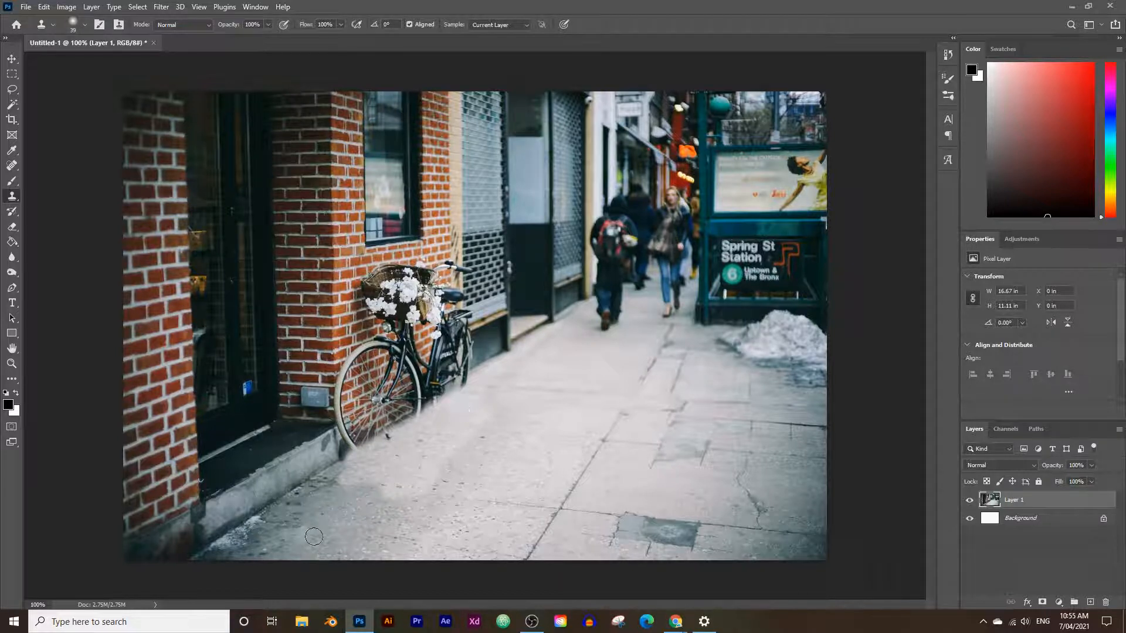
{"action": "left_click", "coordinate": [419, 411]}
{"action": "mouse_move", "coordinate": [328, 524]}
{"action": "left_mouse_down"}
{"action": "mouse_move", "coordinate": [303, 533]}
{"action": "mouse_move", "coordinate": [326, 525]}
{"action": "left_mouse_up"}
{"action": "key", "text": "ctrl+z"}
{"action": "key", "text": "ctrl+z"}
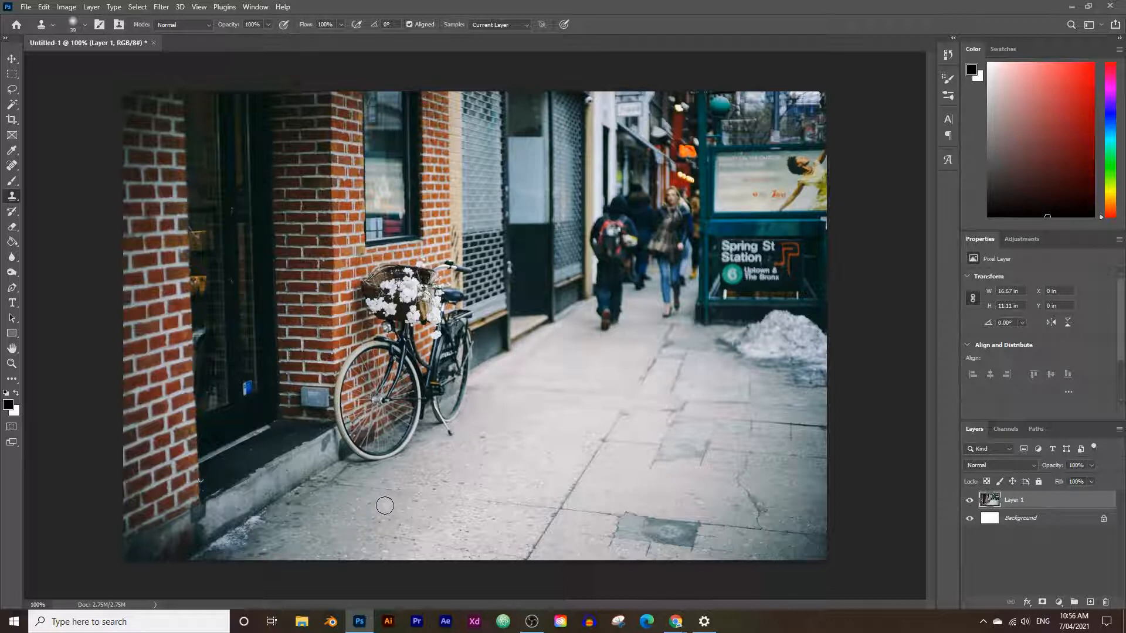
{"action": "left_click", "coordinate": [162, 8]}
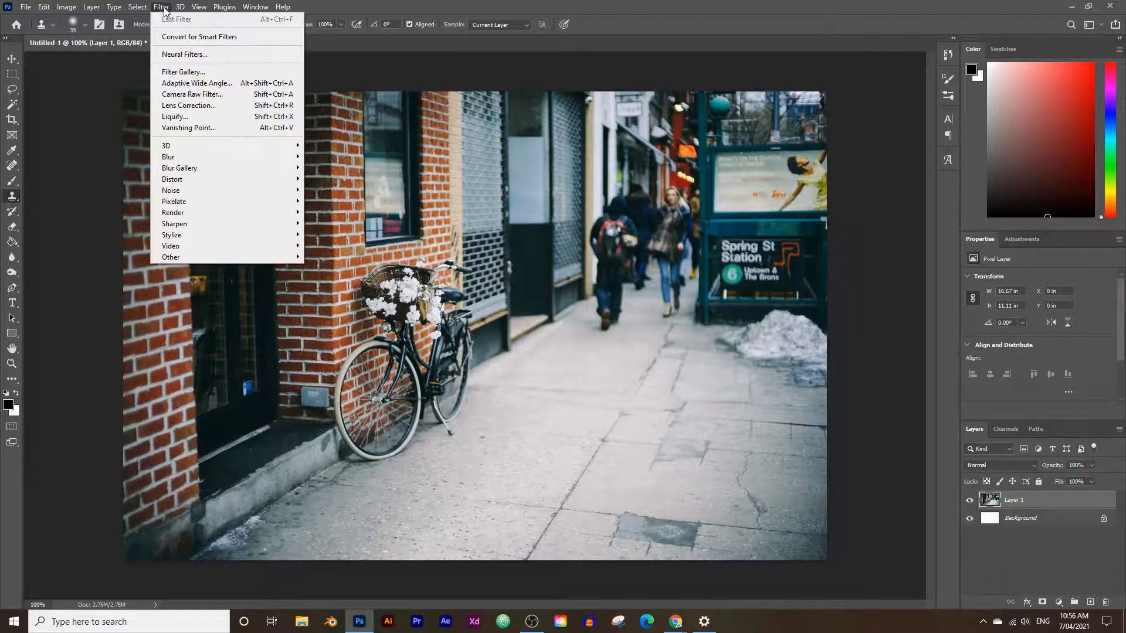
{"action": "left_click", "coordinate": [199, 130]}
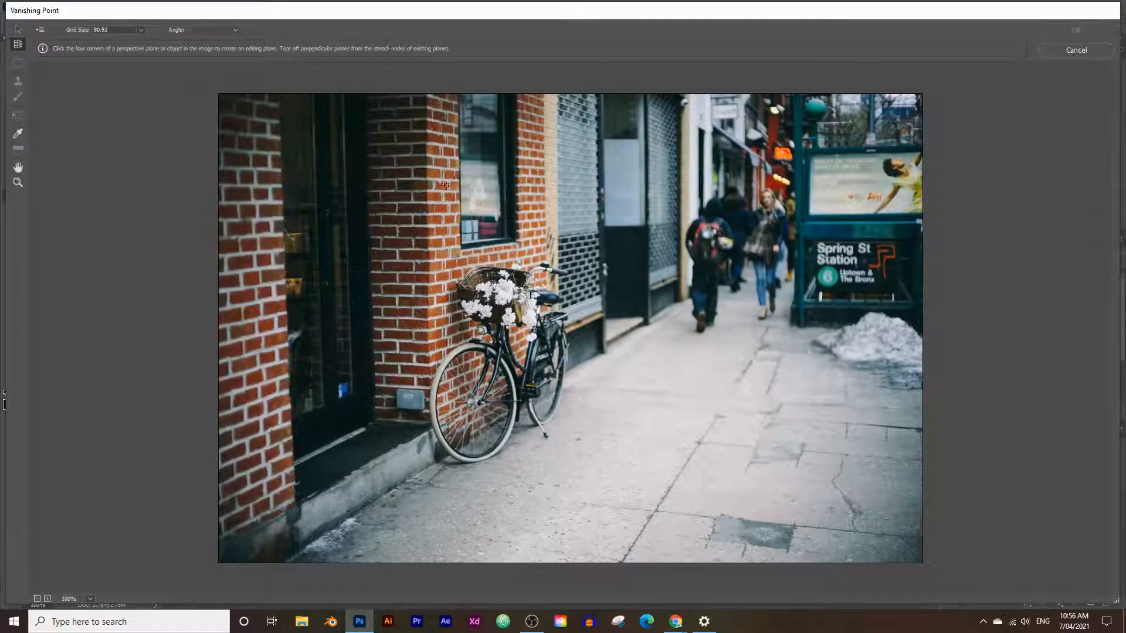
{"action": "left_click", "coordinate": [1106, 53]}
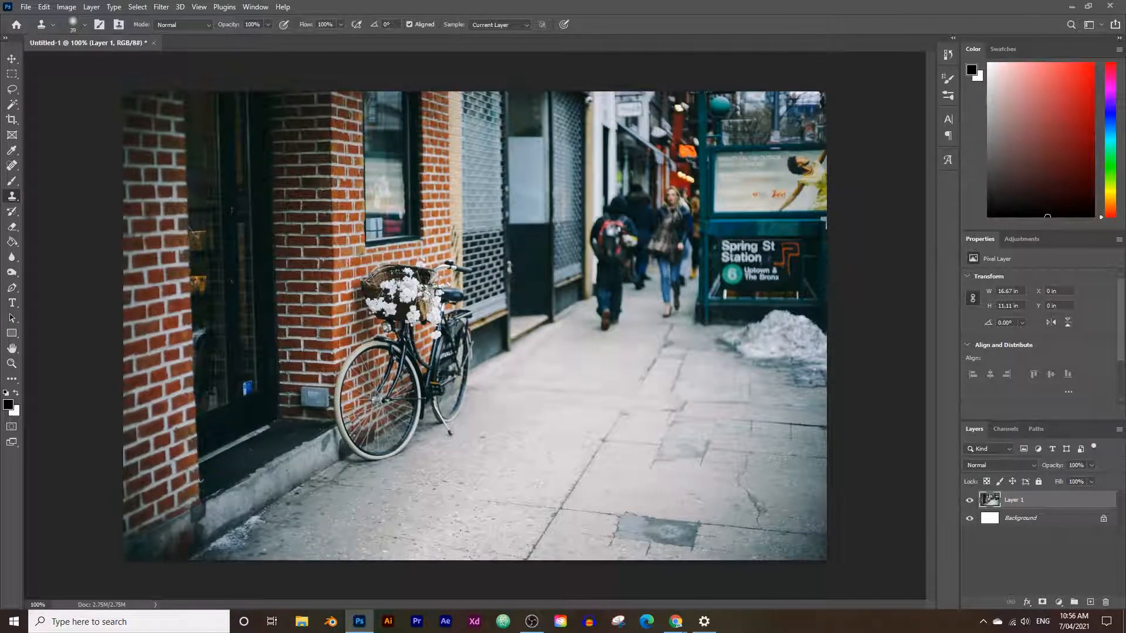
{"action": "left_click", "coordinate": [254, 7]}
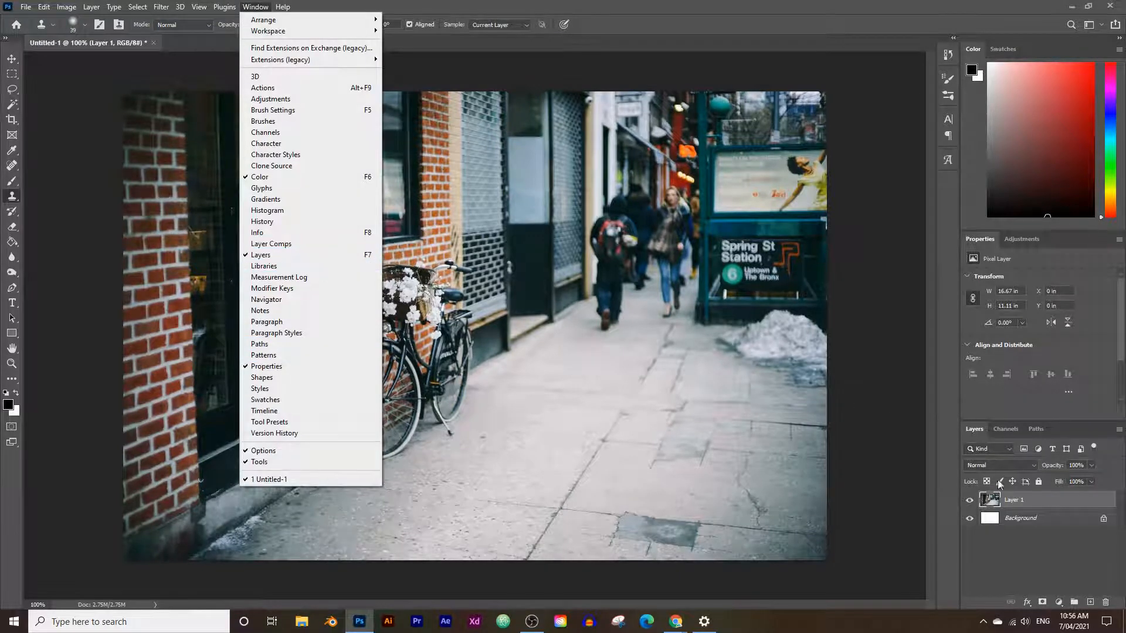
Step: Rename the pasted photo's layer to "image"
{"action": "left_click", "coordinate": [1050, 507]}
{"action": "double_click", "coordinate": [1021, 502]}
{"action": "type", "text": "Cl"}
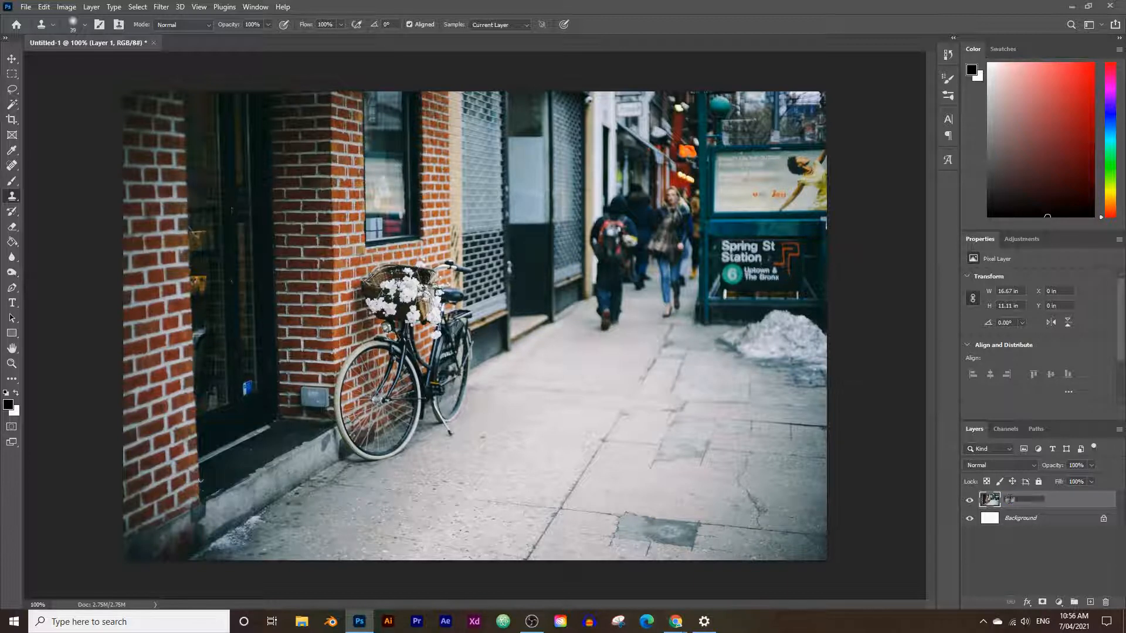
{"action": "type", "text": "age"}
{"action": "left_click", "coordinate": [1033, 519]}
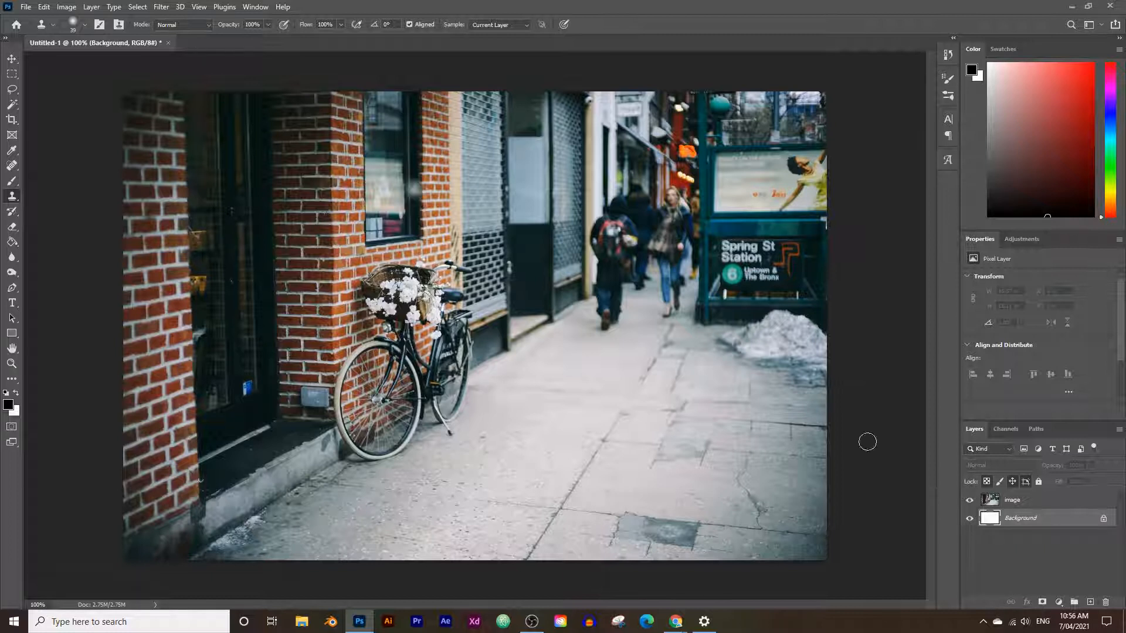
Step: Open the Vanishing Point filter on the "image" layer
{"action": "left_click", "coordinate": [1032, 500]}
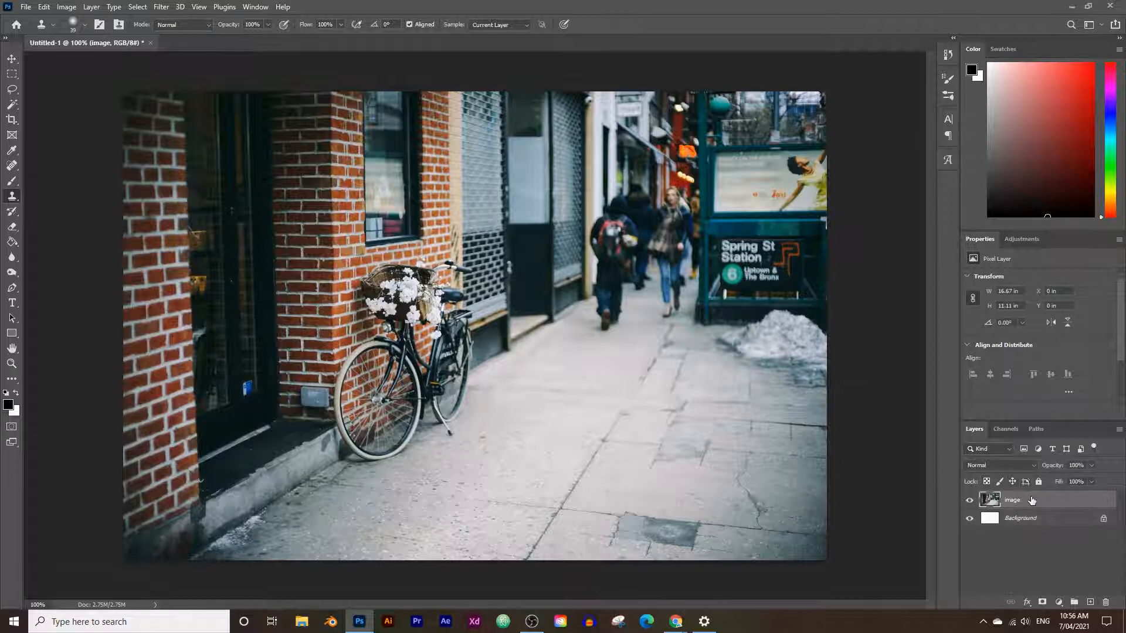
{"action": "left_click", "coordinate": [163, 7]}
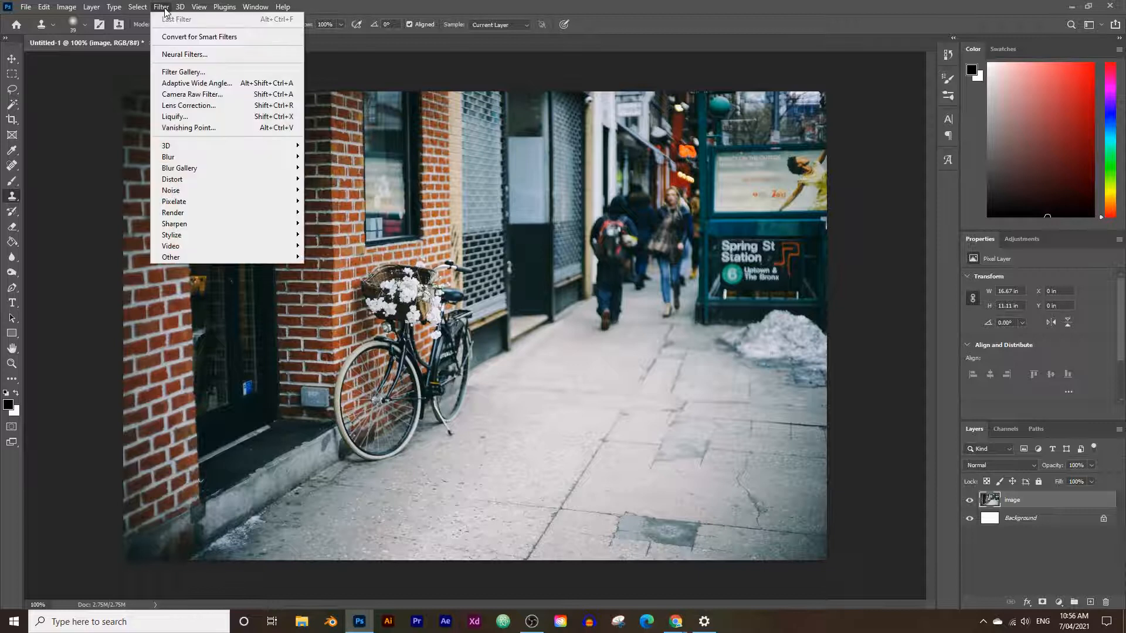
{"action": "left_click", "coordinate": [191, 131]}
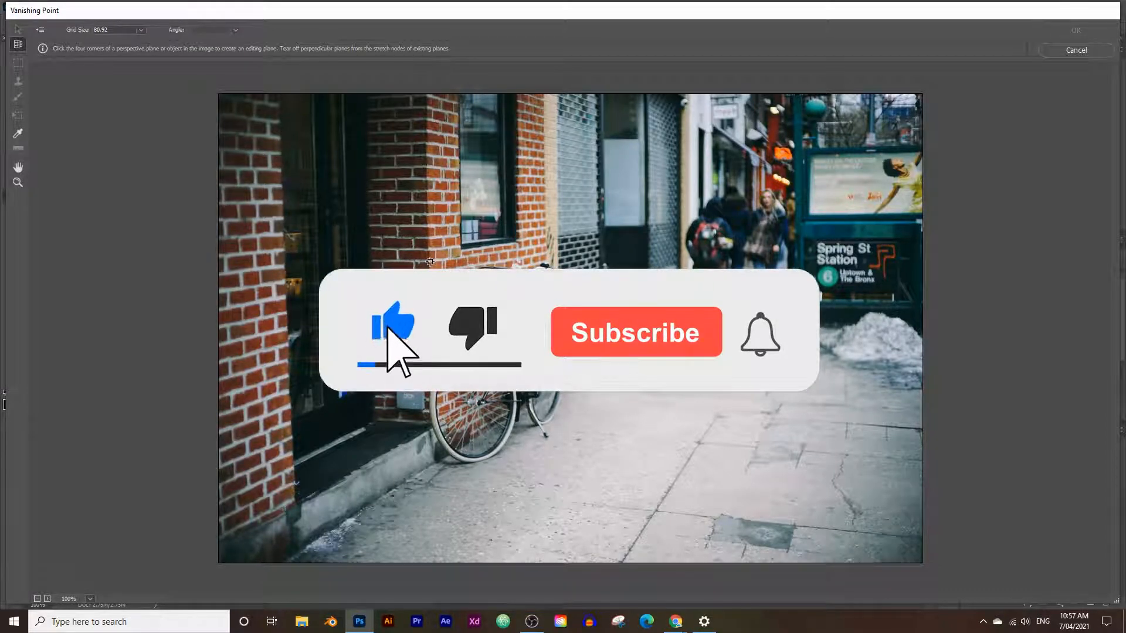
Step: Create a four-corner perspective plane along the brick wall and shutter behind the bicycle, with a grid size of 40.96
{"action": "left_click", "coordinate": [427, 120]}
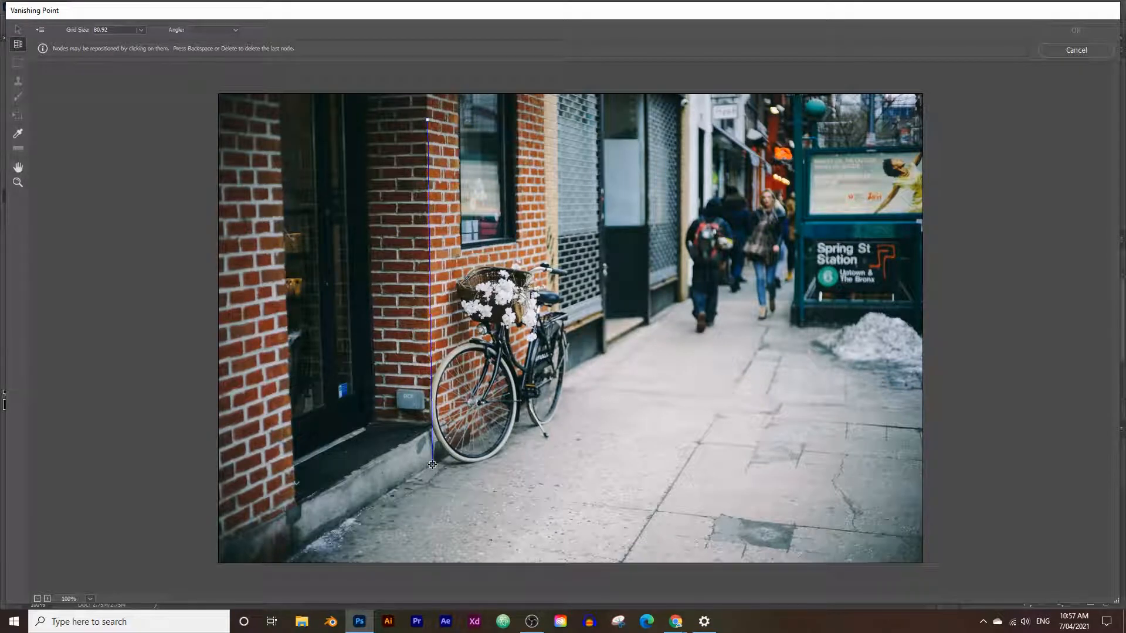
{"action": "left_click", "coordinate": [432, 465]}
{"action": "left_click", "coordinate": [600, 361]}
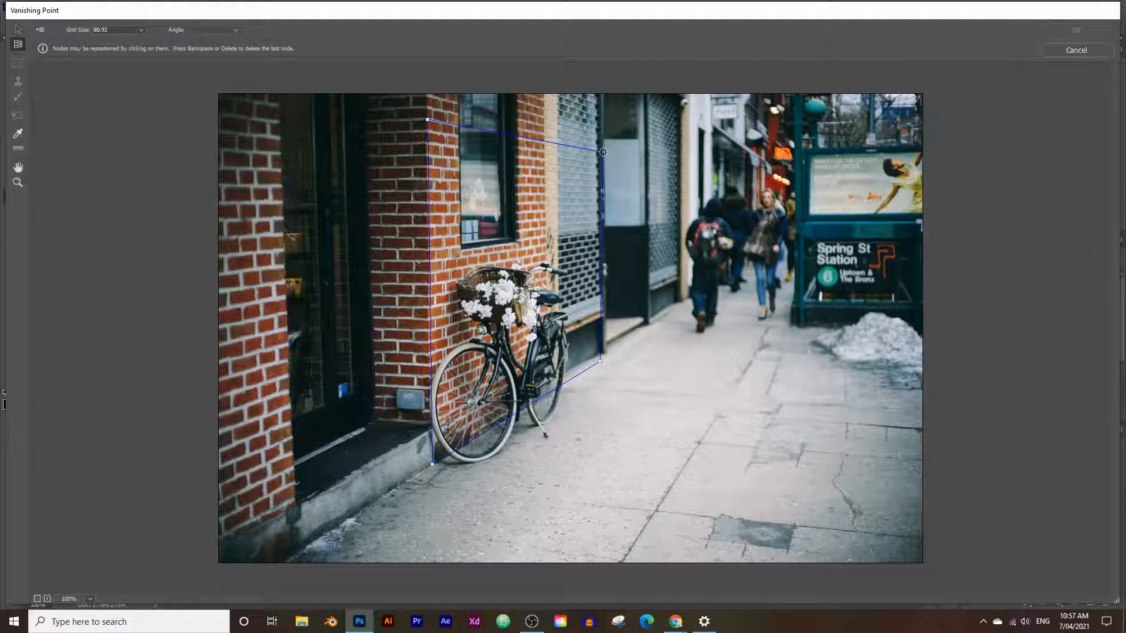
{"action": "left_click", "coordinate": [603, 154]}
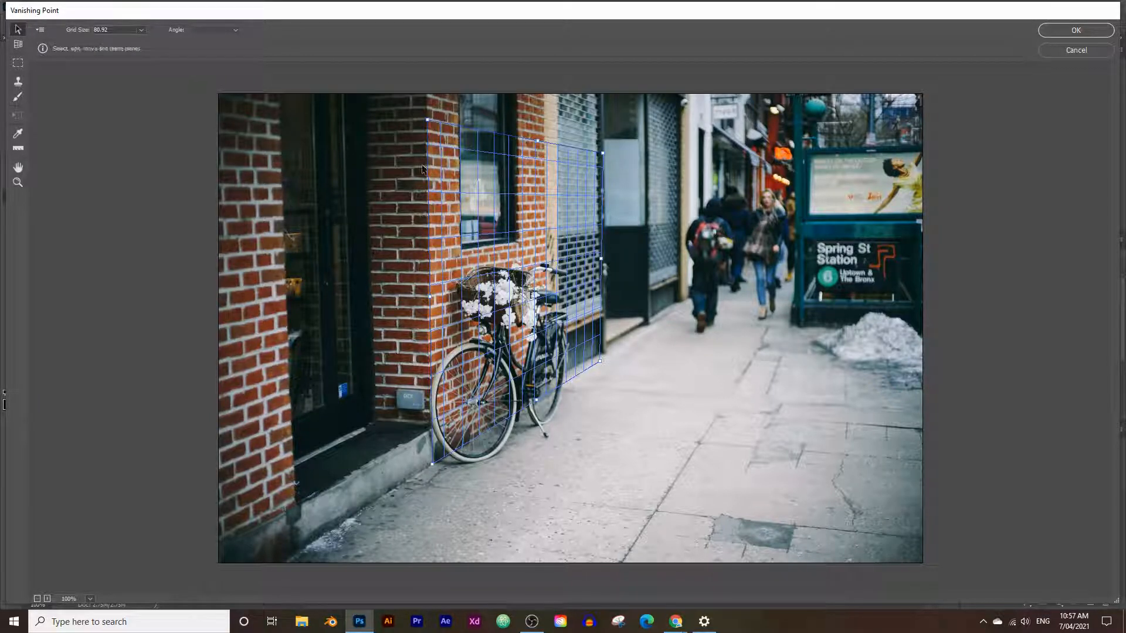
{"action": "mouse_move", "coordinate": [95, 46]}
{"action": "left_mouse_down"}
{"action": "mouse_move", "coordinate": [113, 47]}
{"action": "mouse_move", "coordinate": [85, 47]}
{"action": "left_mouse_up"}
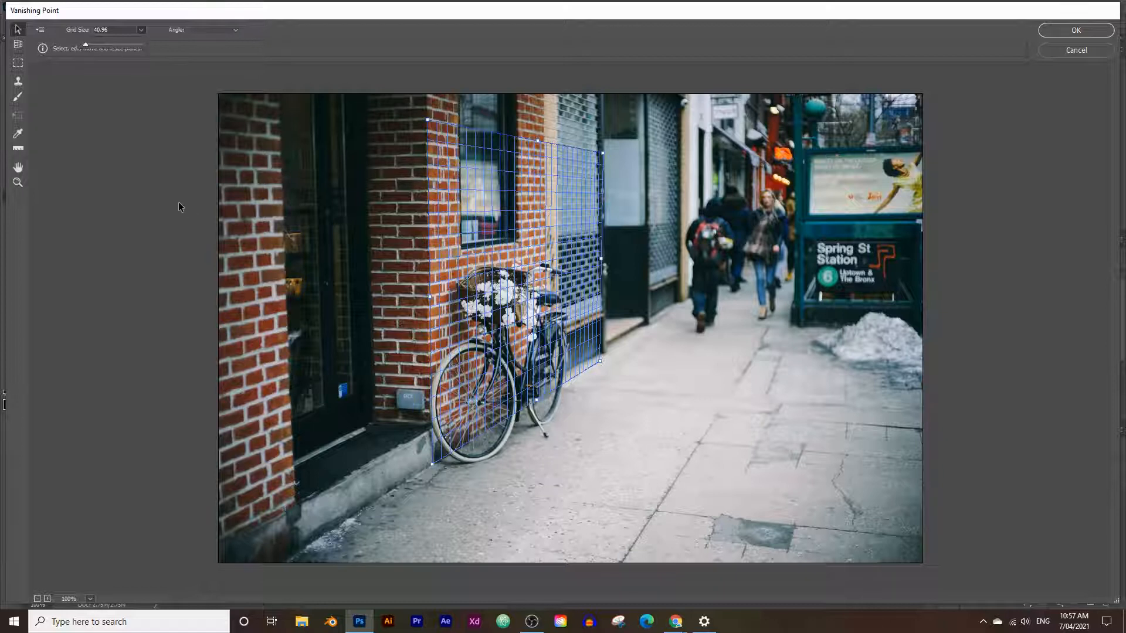
Step: Select the brick strip between the wall corner and the window with the Marquee tool and copy it down over the front wheel's edge
{"action": "left_click", "coordinate": [19, 65]}
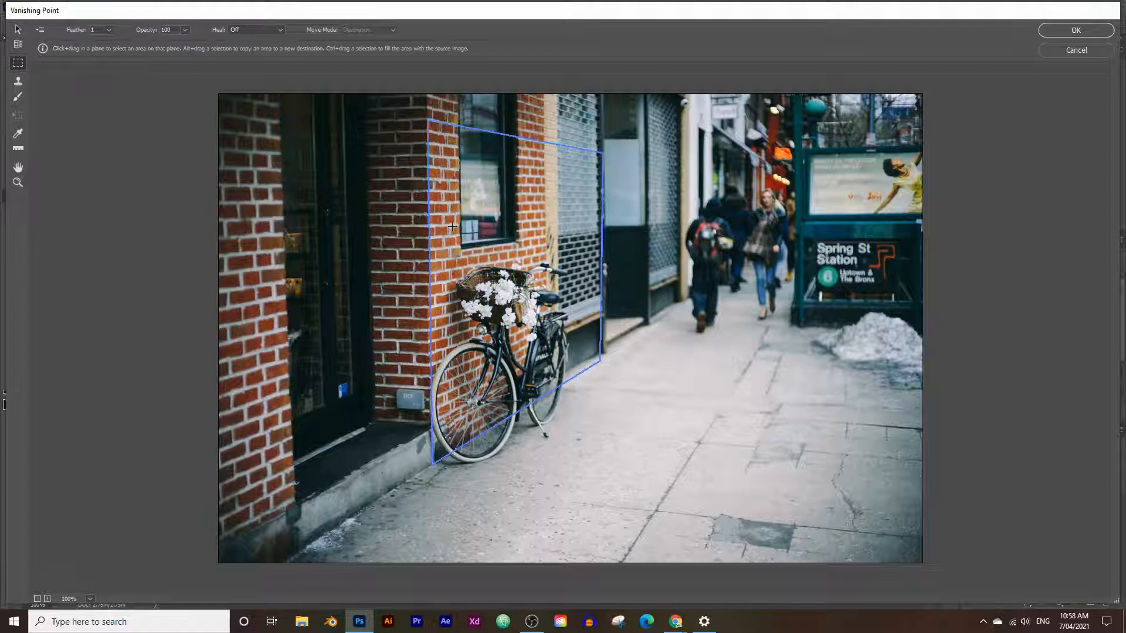
{"action": "left_click_drag", "start_coordinate": [433, 141], "coordinate": [585, 298]}
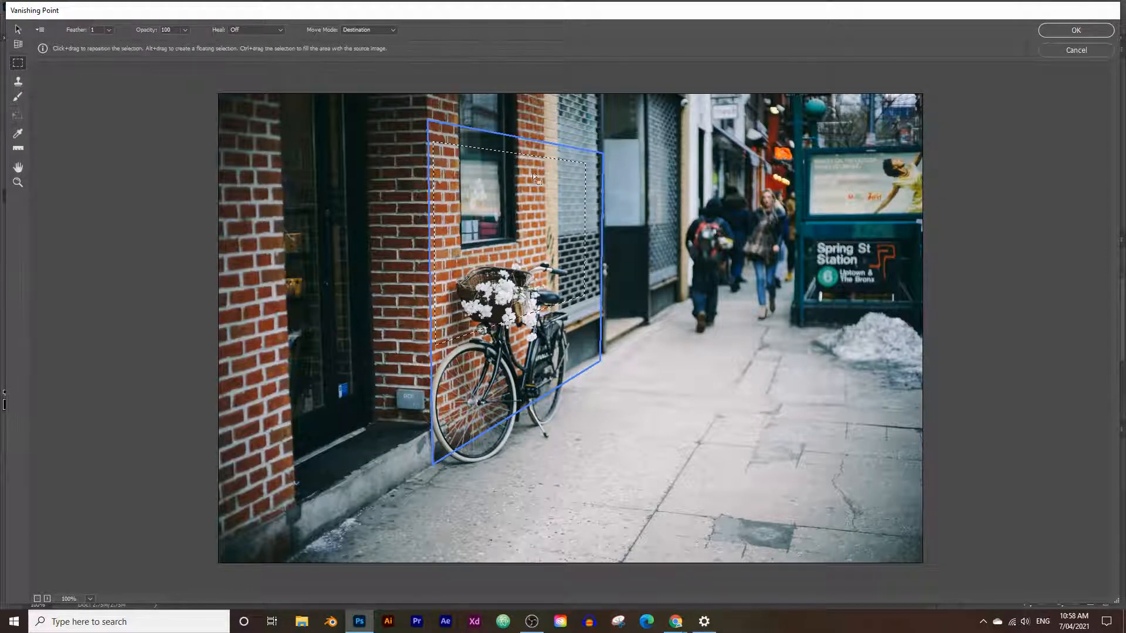
{"action": "left_click", "coordinate": [499, 353], "text": "alt"}
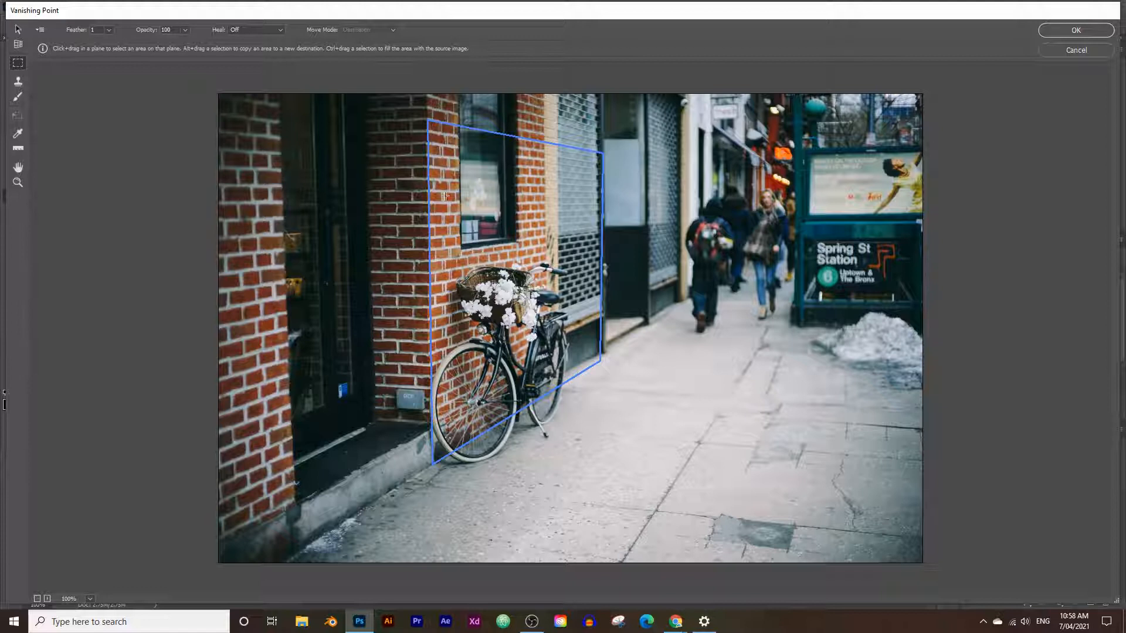
{"action": "left_click_drag", "start_coordinate": [432, 129], "coordinate": [458, 271]}
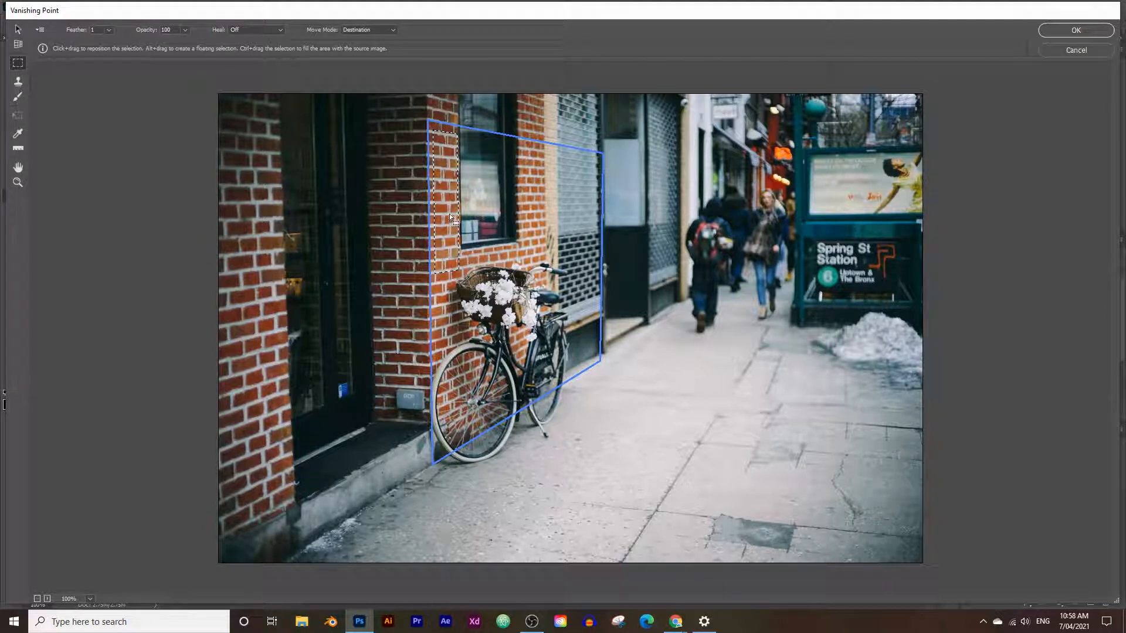
{"action": "key", "text": "alt"}
{"action": "left_click_drag", "start_coordinate": [452, 191], "coordinate": [463, 342]}
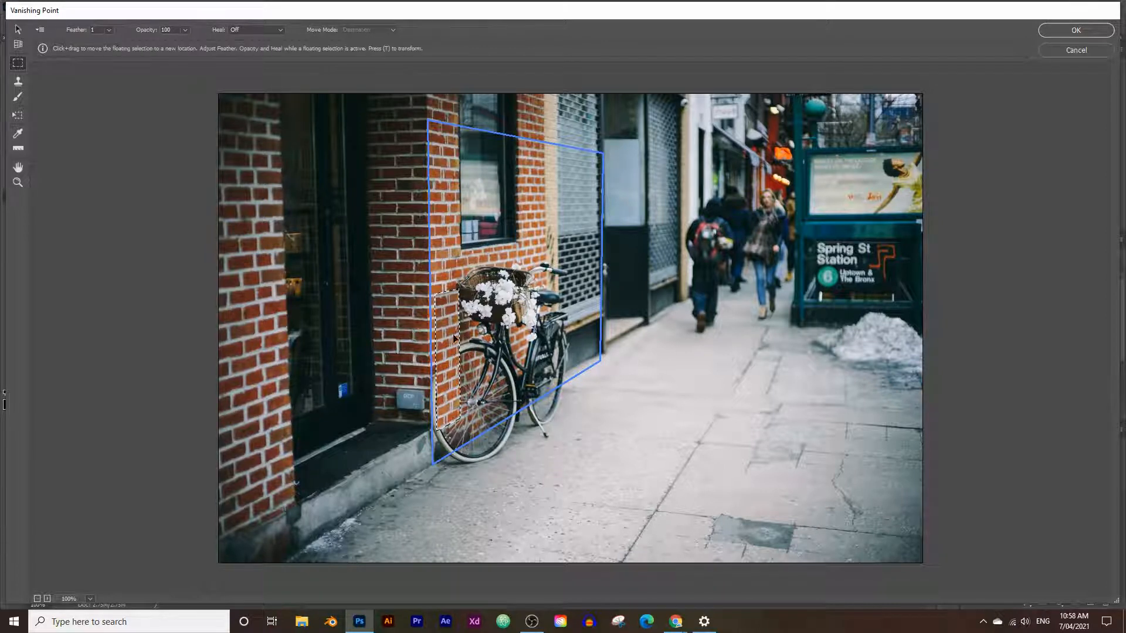
Step: Try to copy the placed brick strip across to the bicycle's frame below the handlebar, and undo the copy
{"action": "key", "text": "alt"}
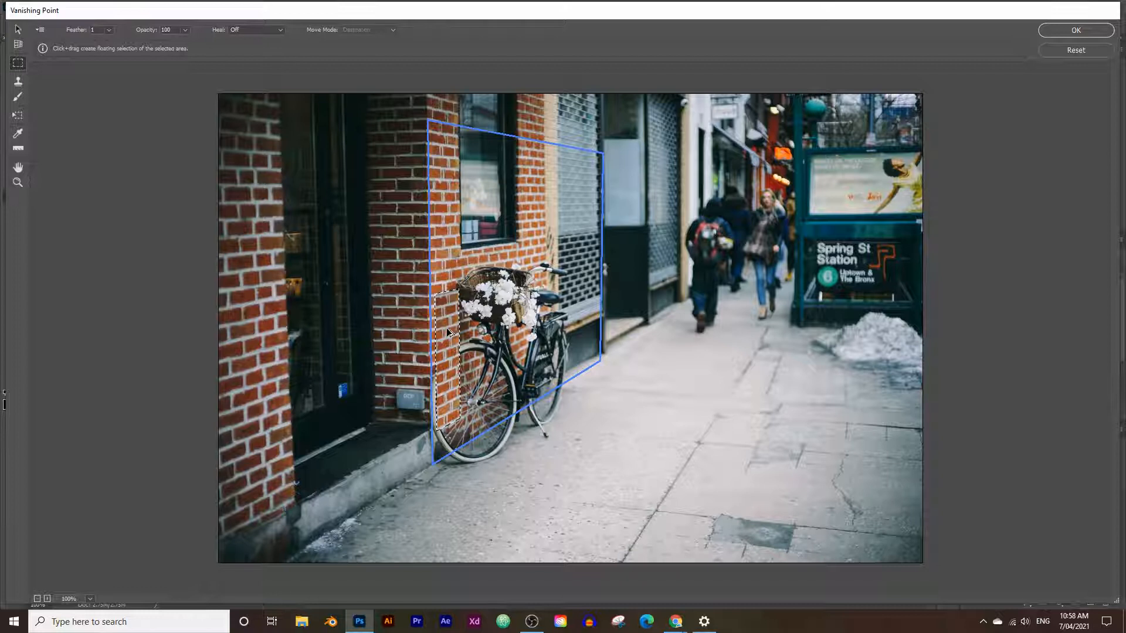
{"action": "left_click_drag", "start_coordinate": [449, 332], "coordinate": [535, 296]}
{"action": "left_click_drag", "start_coordinate": [536, 295], "coordinate": [534, 293]}
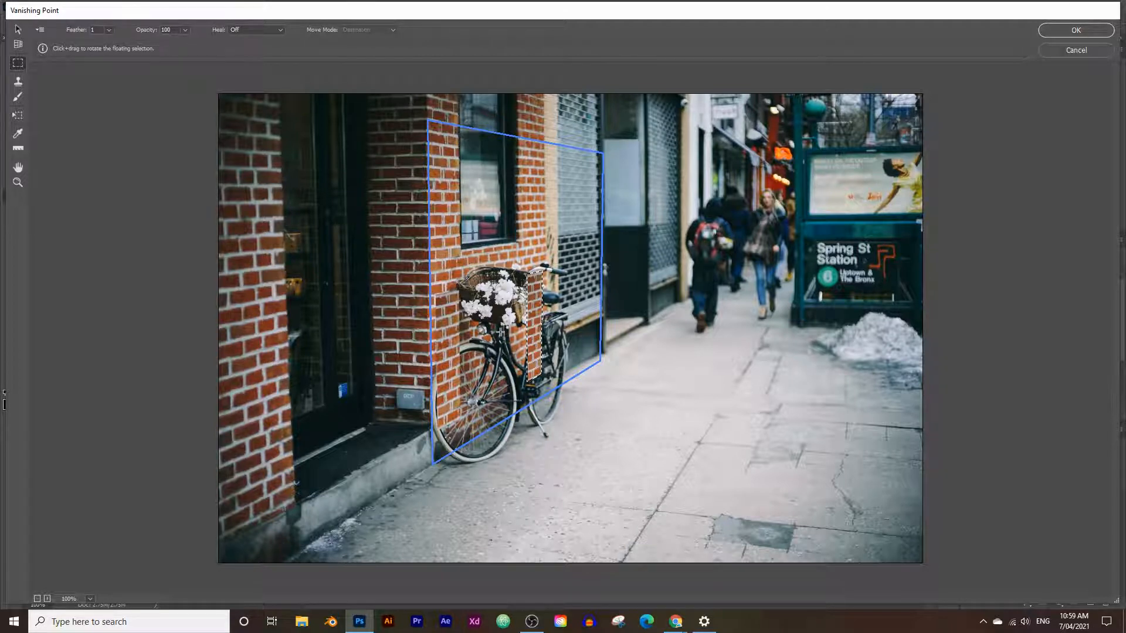
{"action": "key", "text": "ctrl+z"}
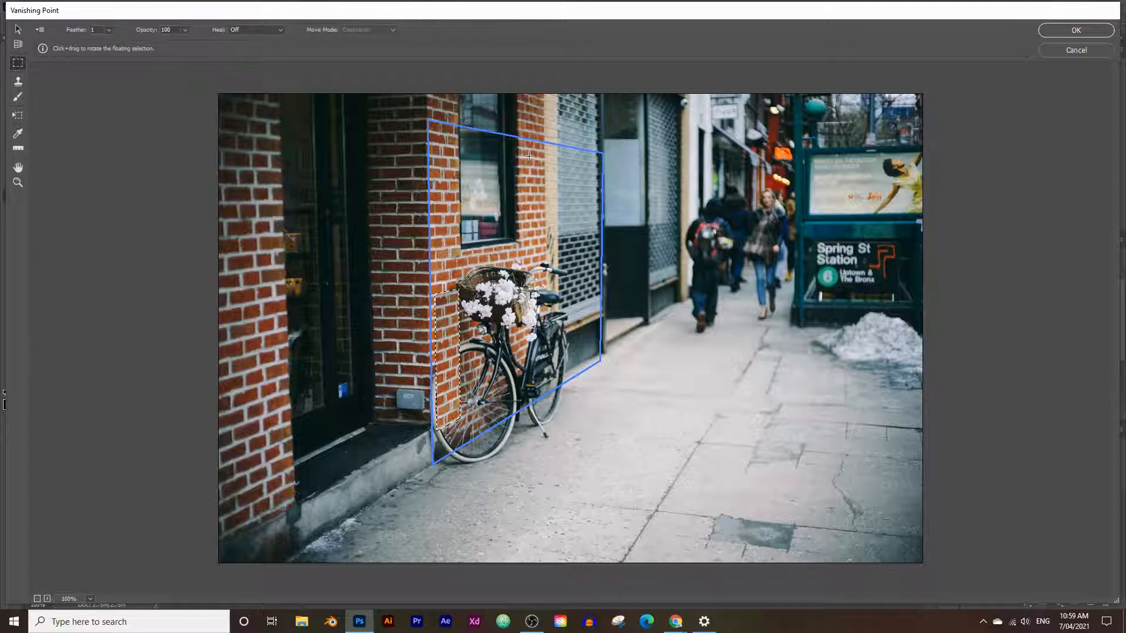
Step: Copy brick sections down over the bicycle's frame beneath the handlebar and seat, starting with the strip beyond the window, and clear the selection
{"action": "left_click_drag", "start_coordinate": [525, 146], "coordinate": [543, 254]}
{"action": "left_click_drag", "start_coordinate": [542, 200], "coordinate": [556, 305]}
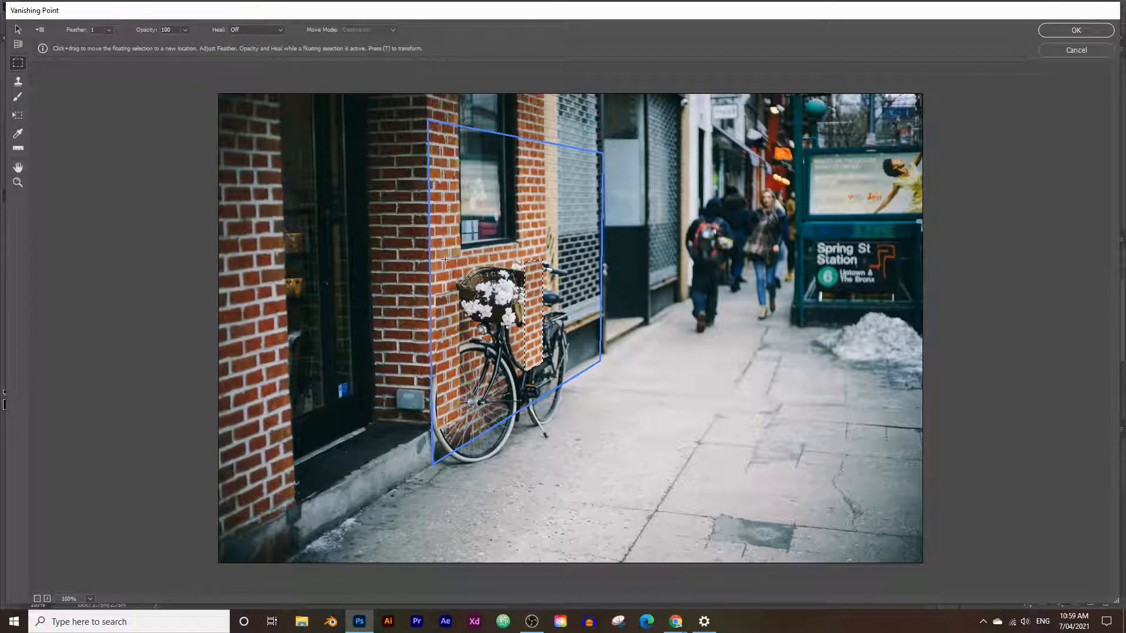
{"action": "left_click_drag", "start_coordinate": [445, 259], "coordinate": [523, 378]}
{"action": "left_click", "coordinate": [537, 326]}
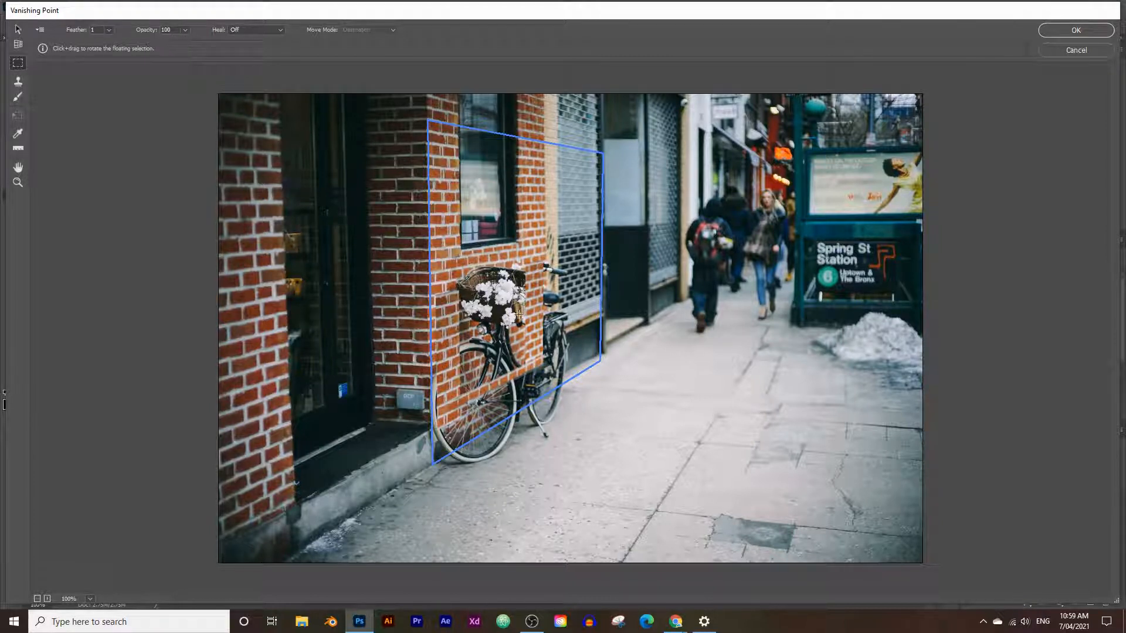
{"action": "left_click", "coordinate": [456, 143]}
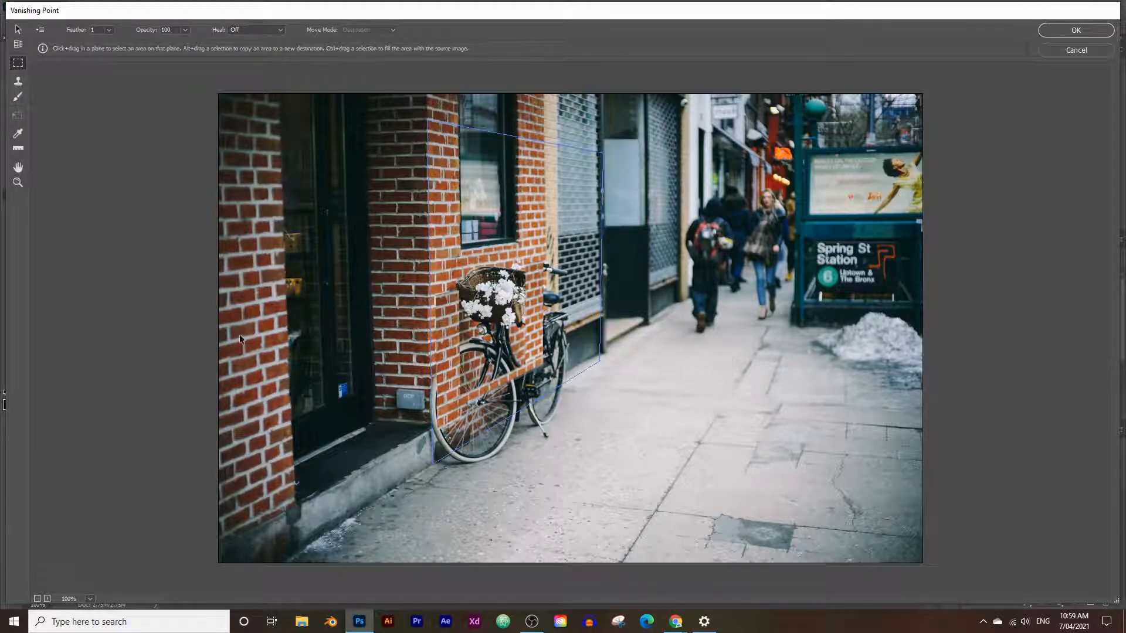
{"action": "left_click", "coordinate": [519, 298]}
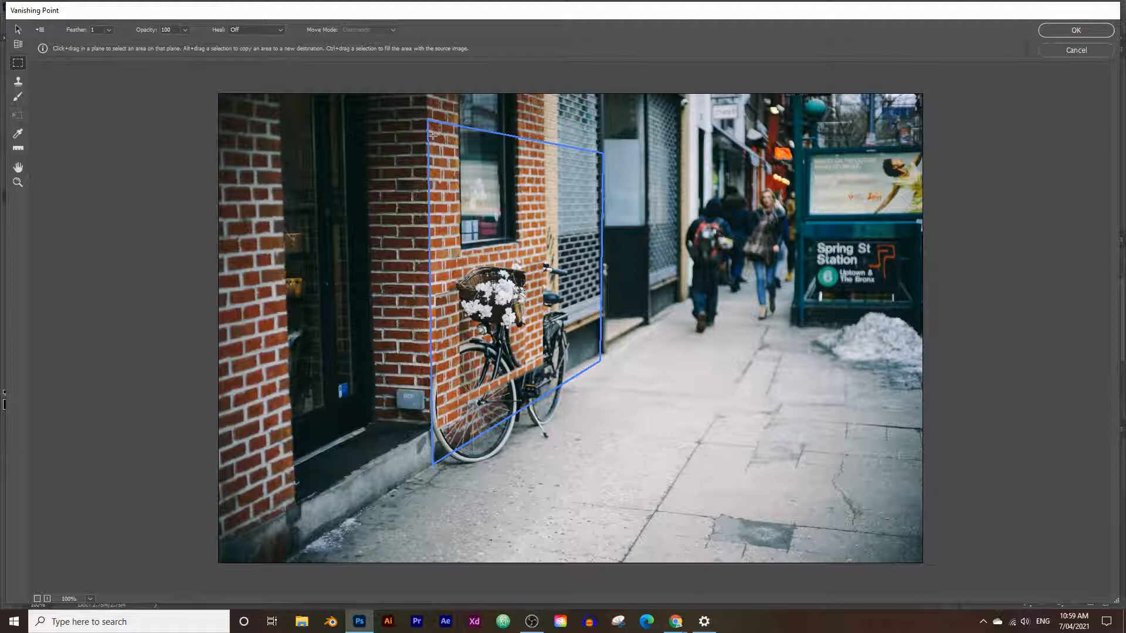
Step: Select the brick strip between the wall corner and the window and copy it over the near side of the flower basket and front wheel
{"action": "left_click_drag", "start_coordinate": [432, 132], "coordinate": [459, 258]}
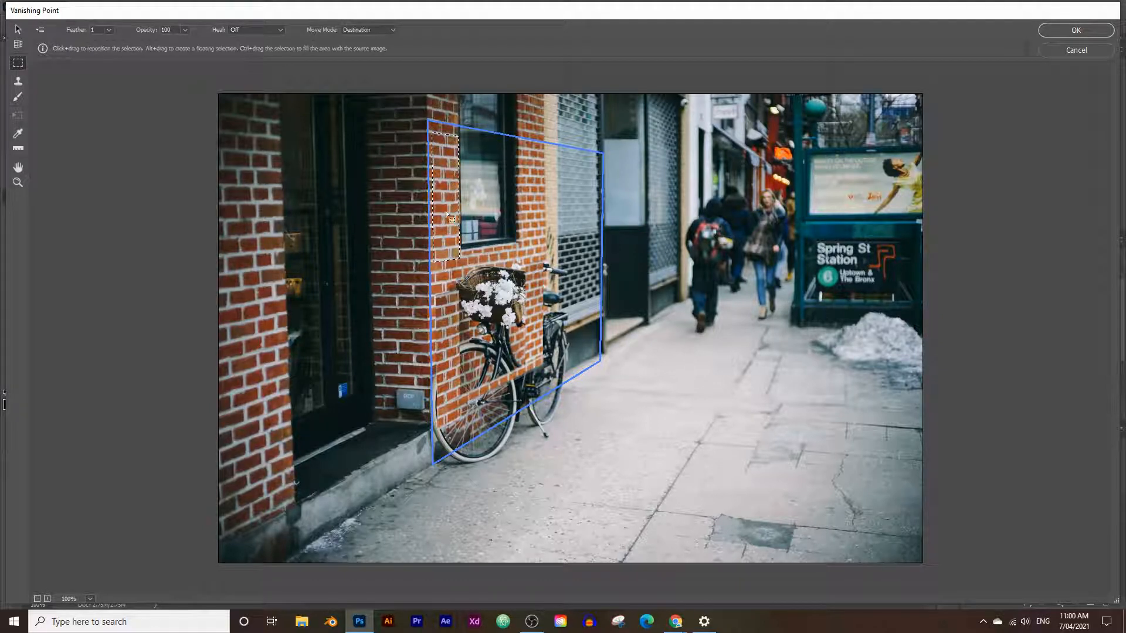
{"action": "key", "text": "alt"}
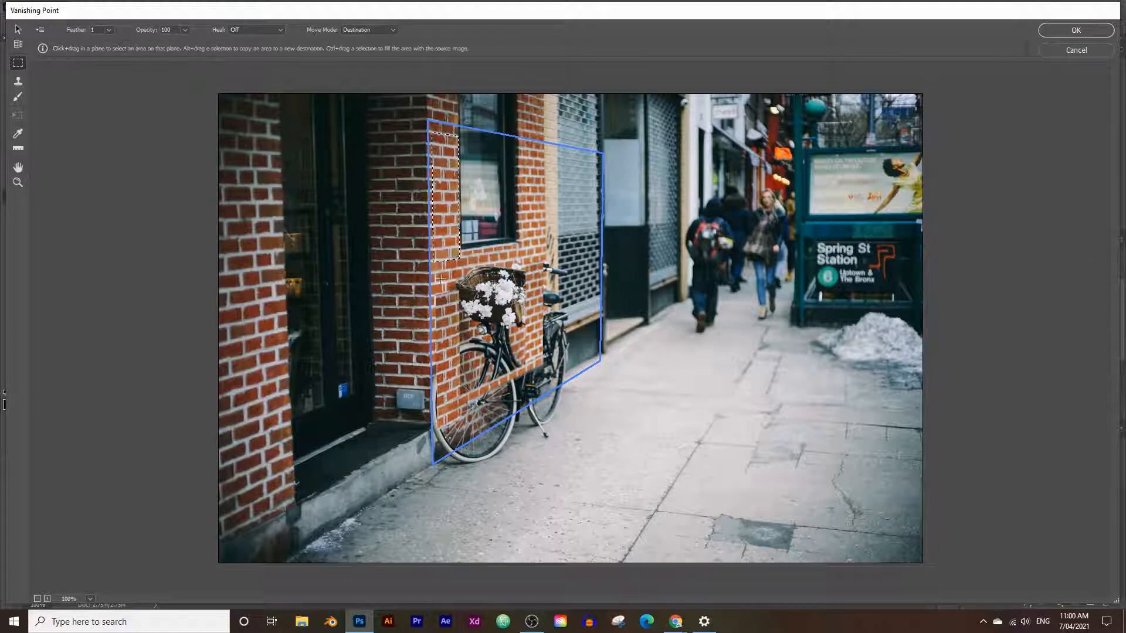
{"action": "key", "text": "alt"}
{"action": "left_click_drag", "start_coordinate": [455, 186], "coordinate": [520, 309]}
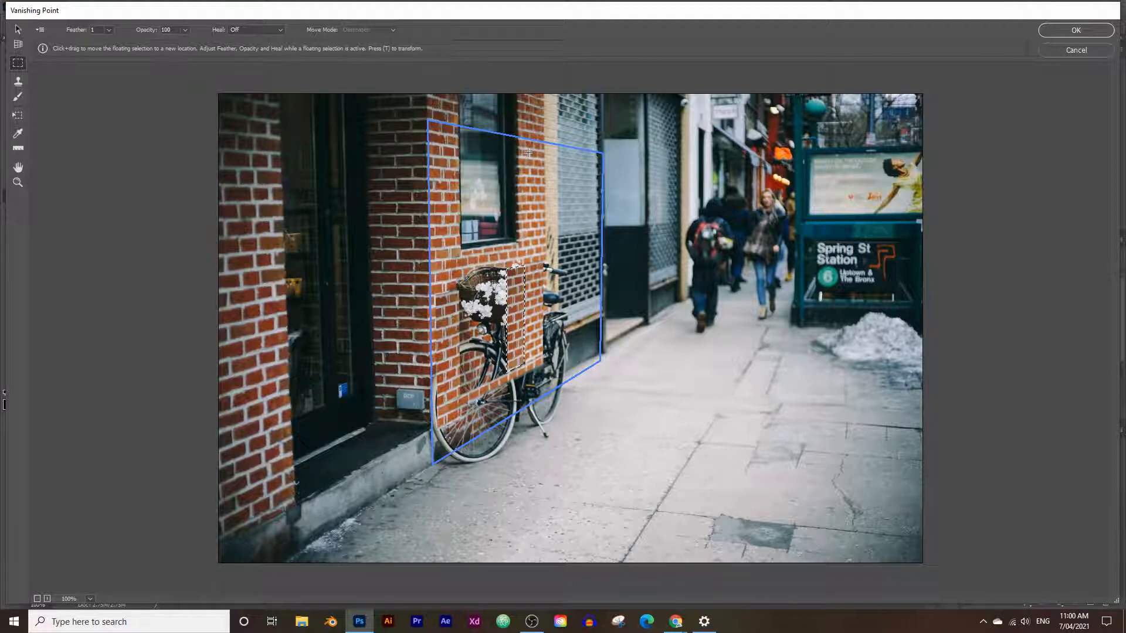
{"action": "left_click_drag", "start_coordinate": [521, 303], "coordinate": [474, 321]}
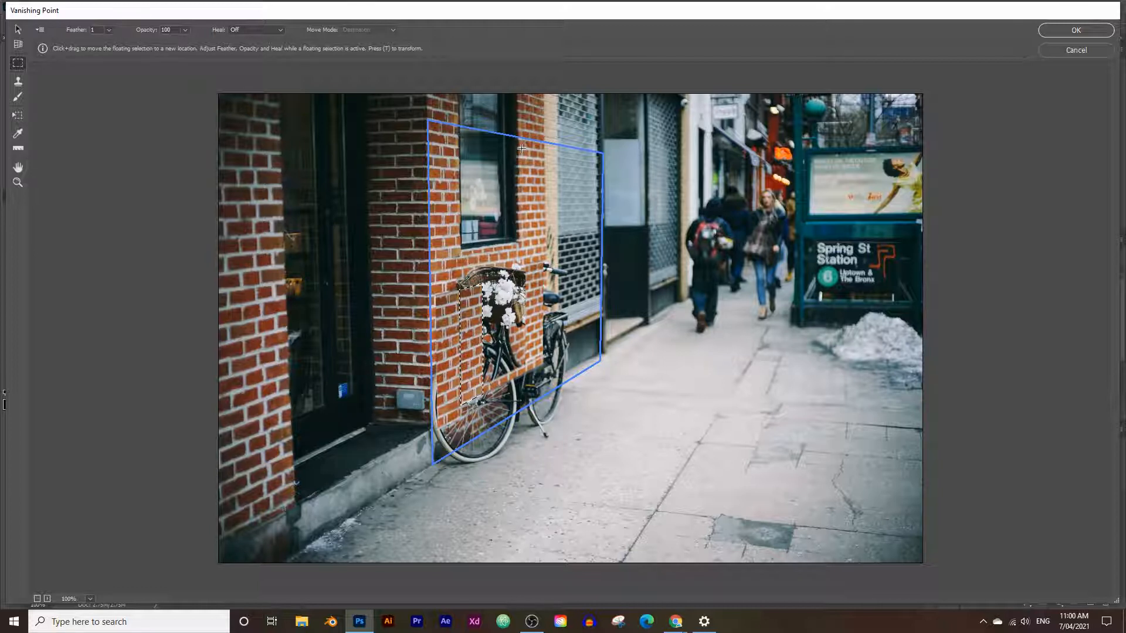
Step: Select the brick strip on the window's far side, copy it over the flowers and frame, and clear the selection
{"action": "left_click_drag", "start_coordinate": [522, 147], "coordinate": [545, 255]}
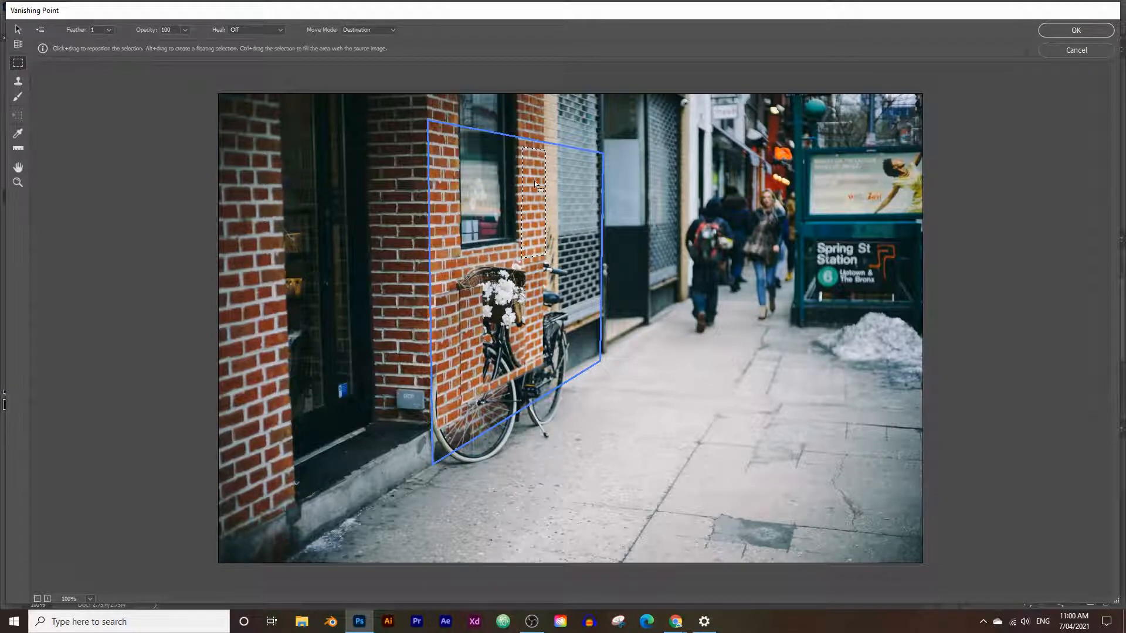
{"action": "left_click_drag", "start_coordinate": [535, 182], "coordinate": [534, 182]}
{"action": "left_click_drag", "start_coordinate": [536, 191], "coordinate": [512, 306]}
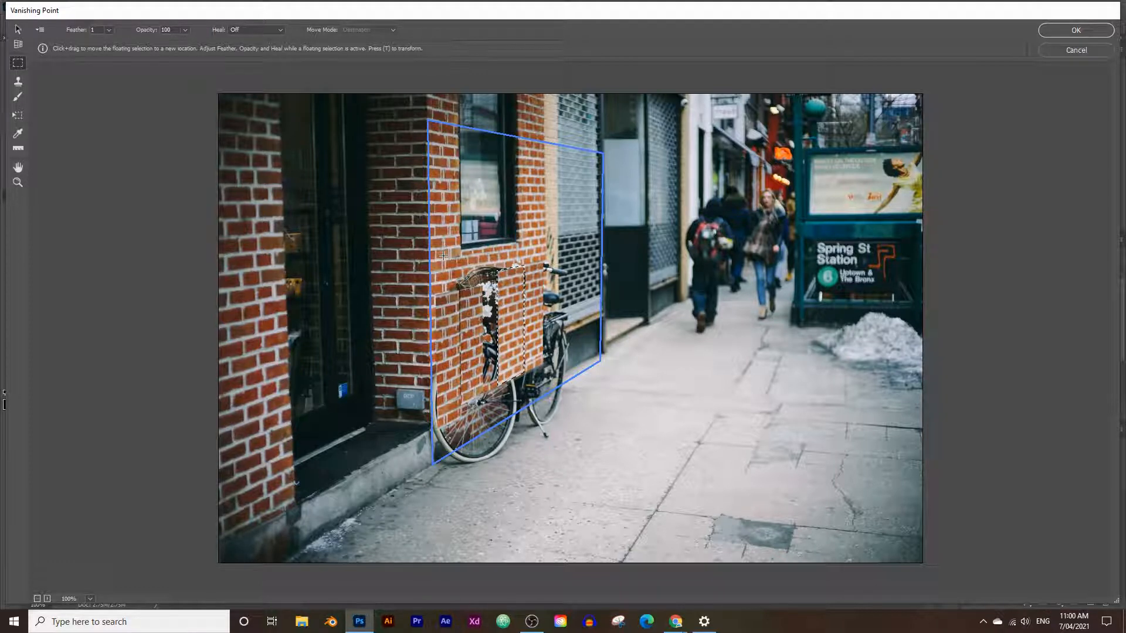
{"action": "left_click_drag", "start_coordinate": [469, 281], "coordinate": [514, 297]}
{"action": "left_click", "coordinate": [162, 230]}
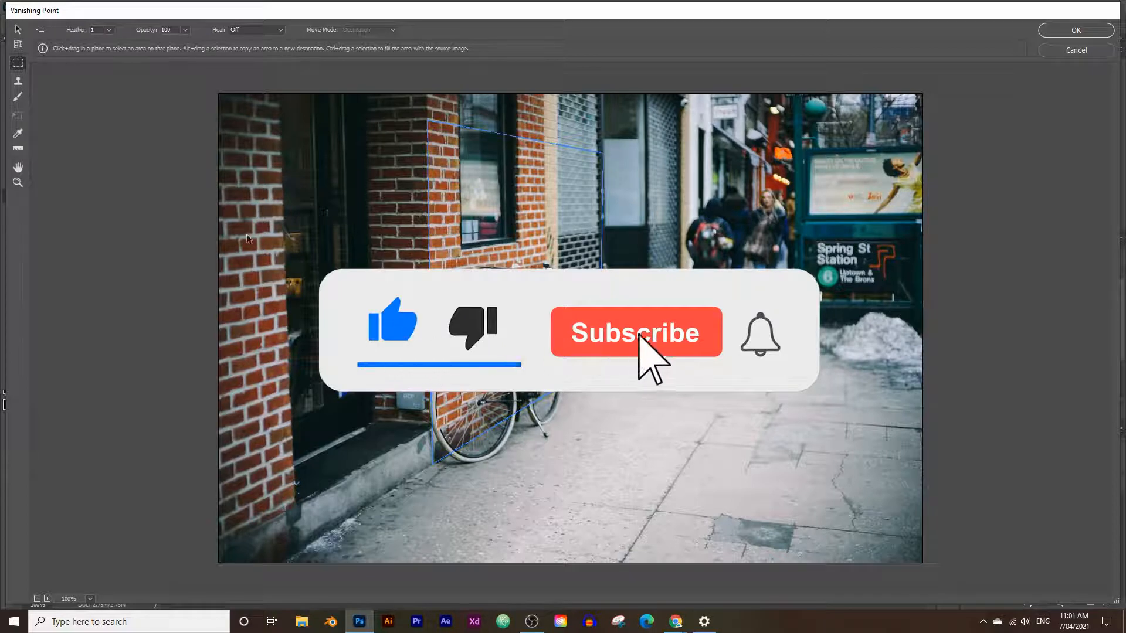
Step: Clone clean bricks over the remaining vertical strip of flowers and frame with the Vanishing Point Stamp tool
{"action": "left_click", "coordinate": [18, 81]}
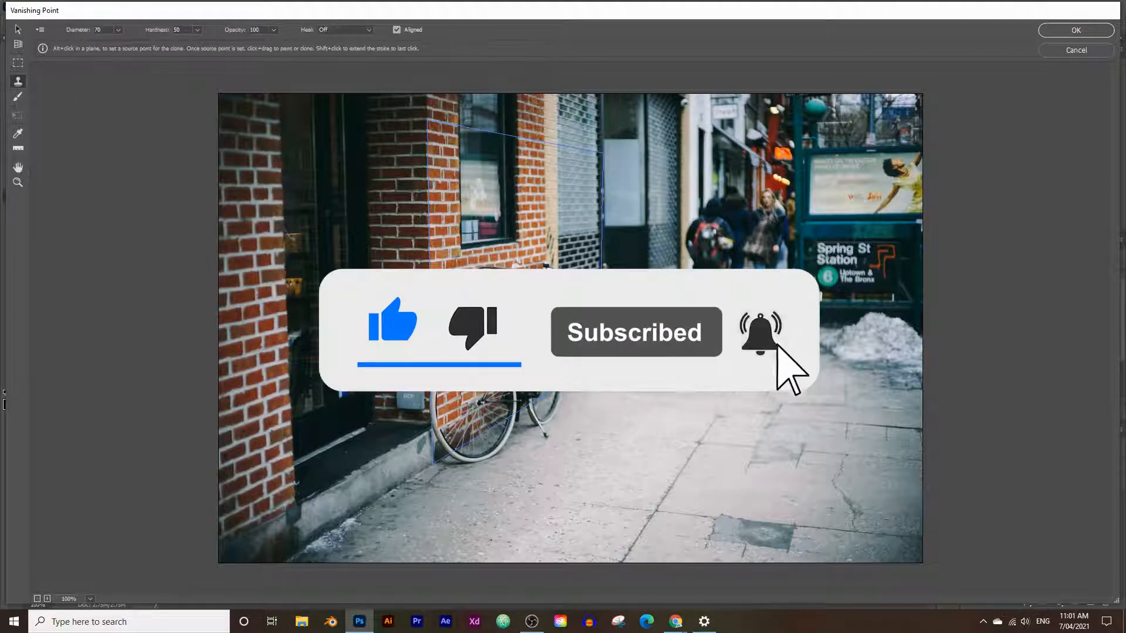
{"action": "left_click", "coordinate": [443, 250], "text": "alt"}
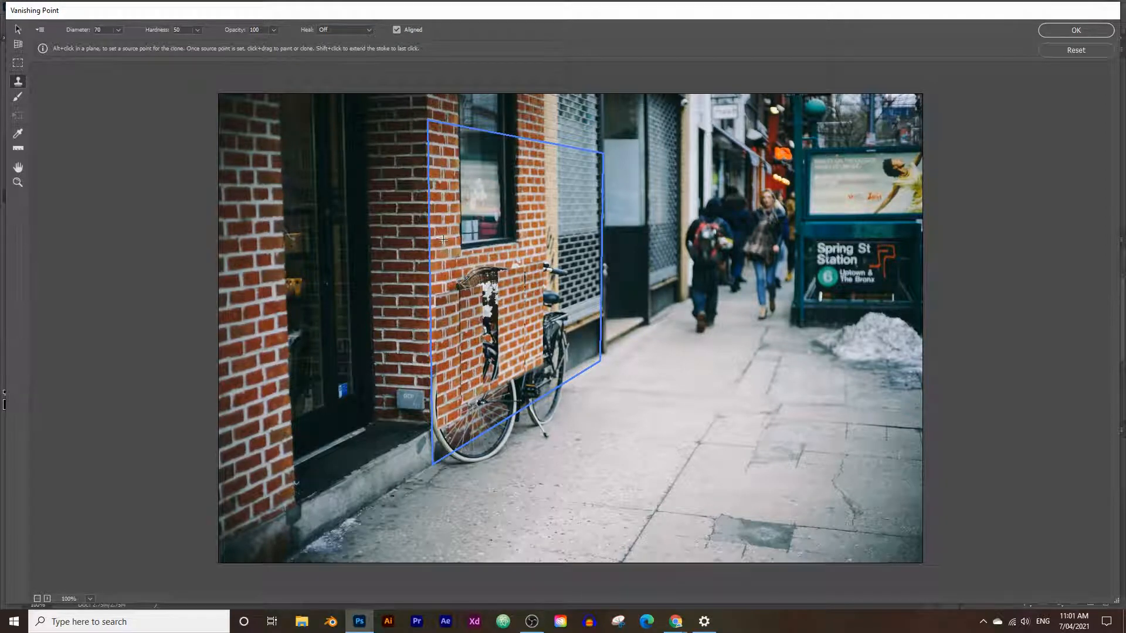
{"action": "left_click", "coordinate": [440, 236], "text": "alt"}
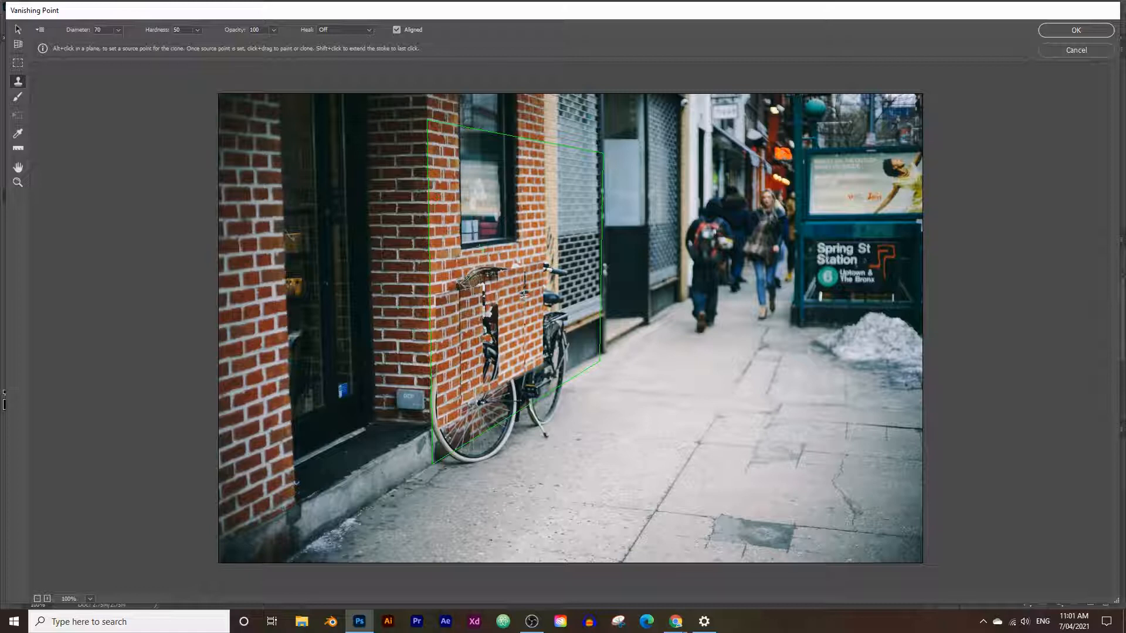
{"action": "left_click", "coordinate": [459, 175], "text": "alt"}
{"action": "mouse_move", "coordinate": [485, 296]}
{"action": "left_mouse_down"}
{"action": "mouse_move", "coordinate": [486, 365]}
{"action": "mouse_move", "coordinate": [495, 343]}
{"action": "left_mouse_up"}
{"action": "left_click", "coordinate": [442, 167], "text": "alt"}
{"action": "mouse_move", "coordinate": [495, 315]}
{"action": "left_mouse_down"}
{"action": "mouse_move", "coordinate": [495, 364]}
{"action": "mouse_move", "coordinate": [479, 380]}
{"action": "mouse_move", "coordinate": [507, 353]}
{"action": "mouse_move", "coordinate": [487, 297]}
{"action": "mouse_move", "coordinate": [480, 369]}
{"action": "left_mouse_up"}
Step: Clone bricks over the leftover basket rim and handlebar pieces below the window
{"action": "key", "text": "alt"}
{"action": "left_click", "coordinate": [538, 245], "text": "alt"}
{"action": "mouse_move", "coordinate": [514, 263]}
{"action": "left_mouse_down"}
{"action": "mouse_move", "coordinate": [507, 276]}
{"action": "mouse_move", "coordinate": [472, 284]}
{"action": "mouse_move", "coordinate": [471, 275]}
{"action": "mouse_move", "coordinate": [484, 274]}
{"action": "mouse_move", "coordinate": [465, 286]}
{"action": "left_mouse_up"}
{"action": "left_click", "coordinate": [442, 247], "text": "alt"}
{"action": "left_click", "coordinate": [450, 253], "text": "alt"}
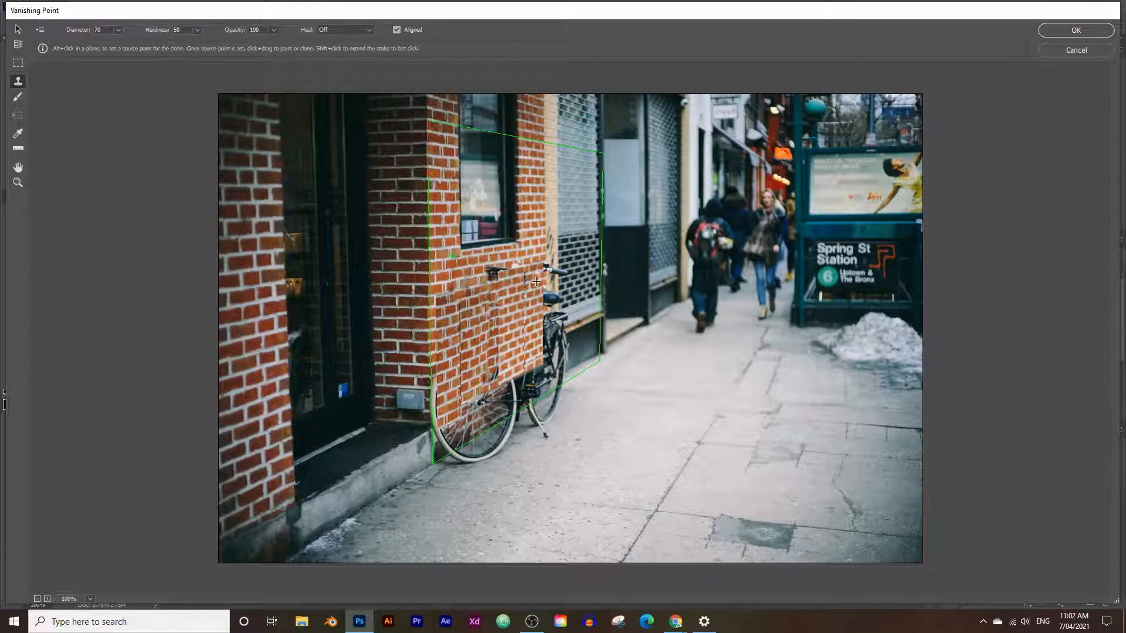
{"action": "left_click", "coordinate": [439, 218], "text": "alt"}
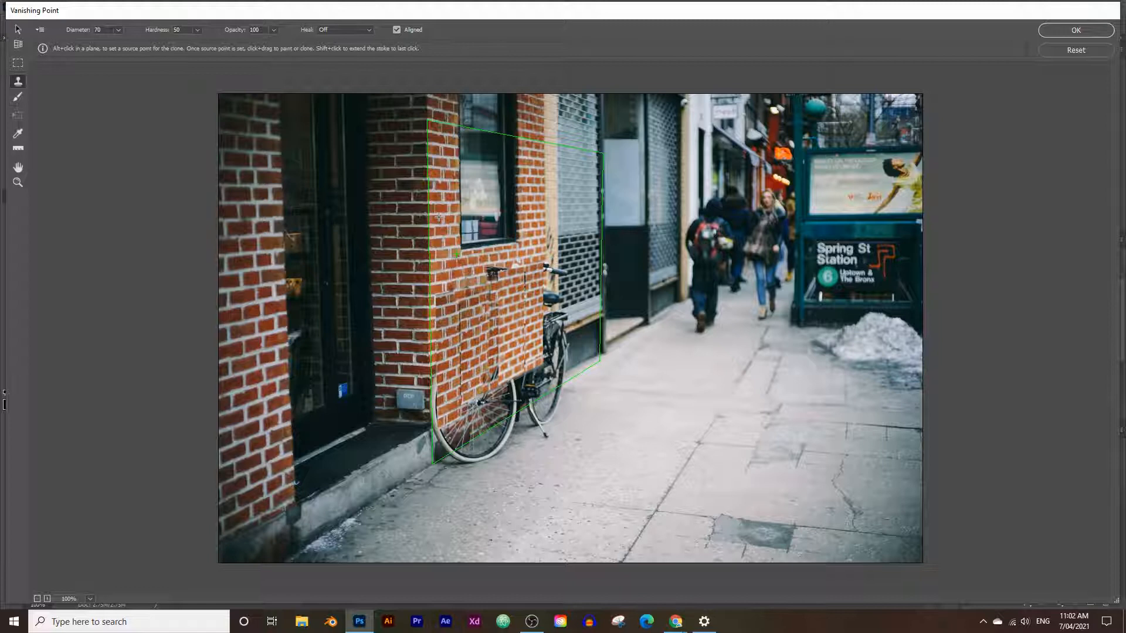
{"action": "left_click", "coordinate": [497, 275]}
{"action": "key", "text": "alt"}
{"action": "left_click", "coordinate": [454, 272], "text": "alt"}
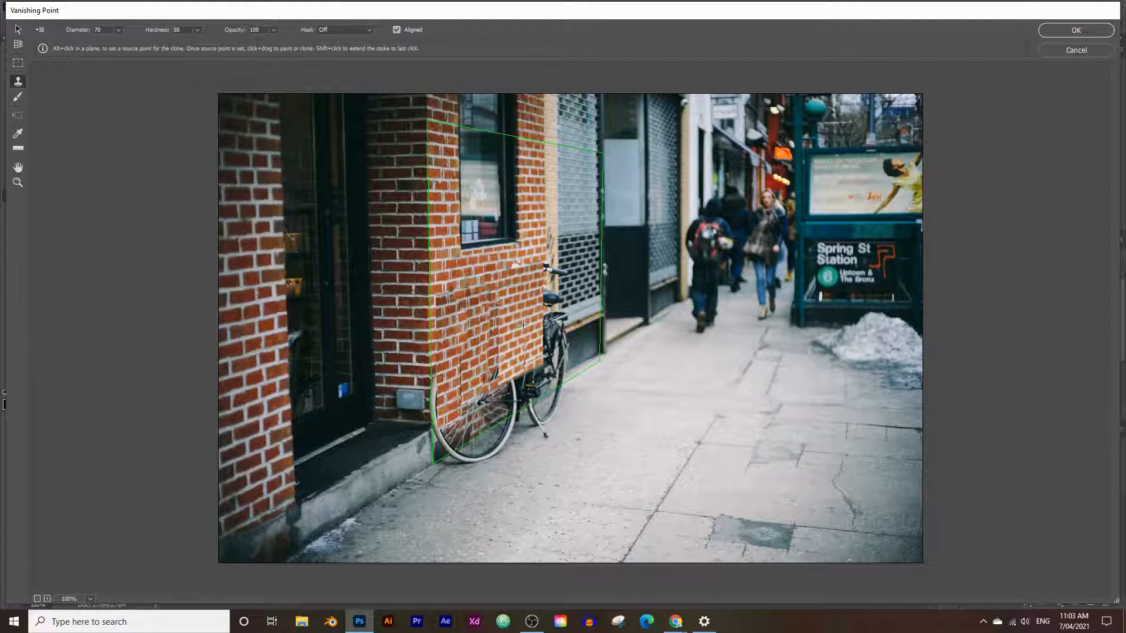
Step: Enlarge the stamp's diameter to 150 and clone bricks over the visible seams in the patched wall area
{"action": "left_click", "coordinate": [469, 268], "text": "alt"}
{"action": "key", "text": "bracketright"}
{"action": "key", "text": "bracketright"}
{"action": "key", "text": "bracketright"}
{"action": "key", "text": "bracketright"}
{"action": "key", "text": "bracketright"}
{"action": "key", "text": "bracketright"}
{"action": "key", "text": "bracketright"}
{"action": "key", "text": "bracketright"}
{"action": "mouse_move", "coordinate": [467, 310]}
{"action": "left_mouse_down"}
{"action": "mouse_move", "coordinate": [451, 367]}
{"action": "mouse_move", "coordinate": [529, 286]}
{"action": "mouse_move", "coordinate": [527, 257]}
{"action": "mouse_move", "coordinate": [519, 303]}
{"action": "mouse_move", "coordinate": [485, 352]}
{"action": "mouse_move", "coordinate": [461, 322]}
{"action": "left_mouse_up"}
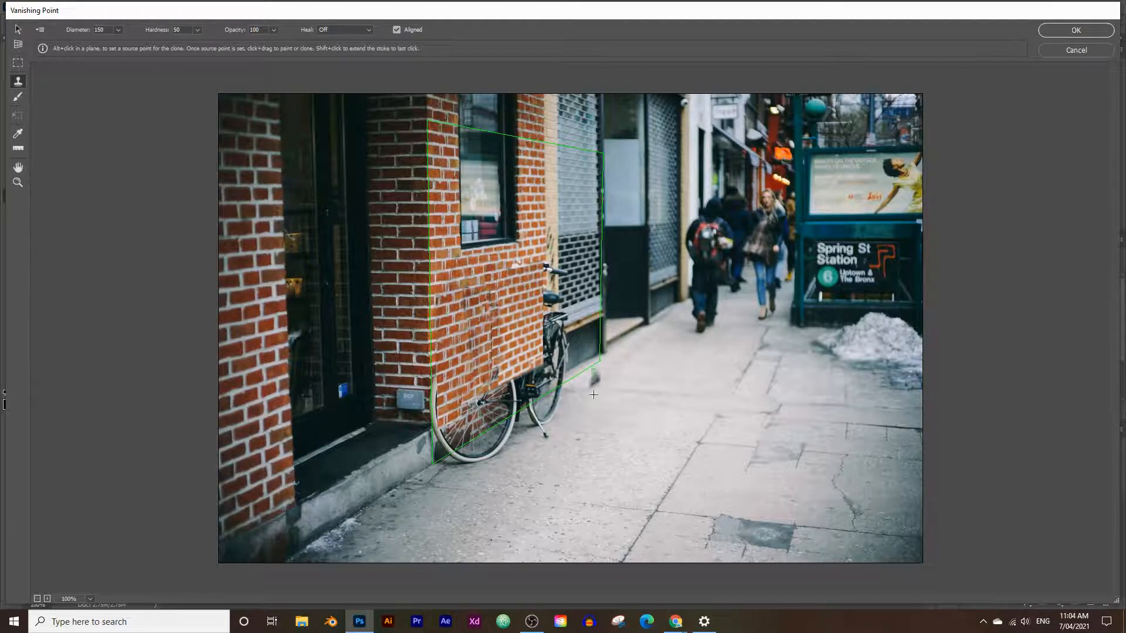
{"action": "key", "text": "c"}
{"action": "key", "text": "s"}
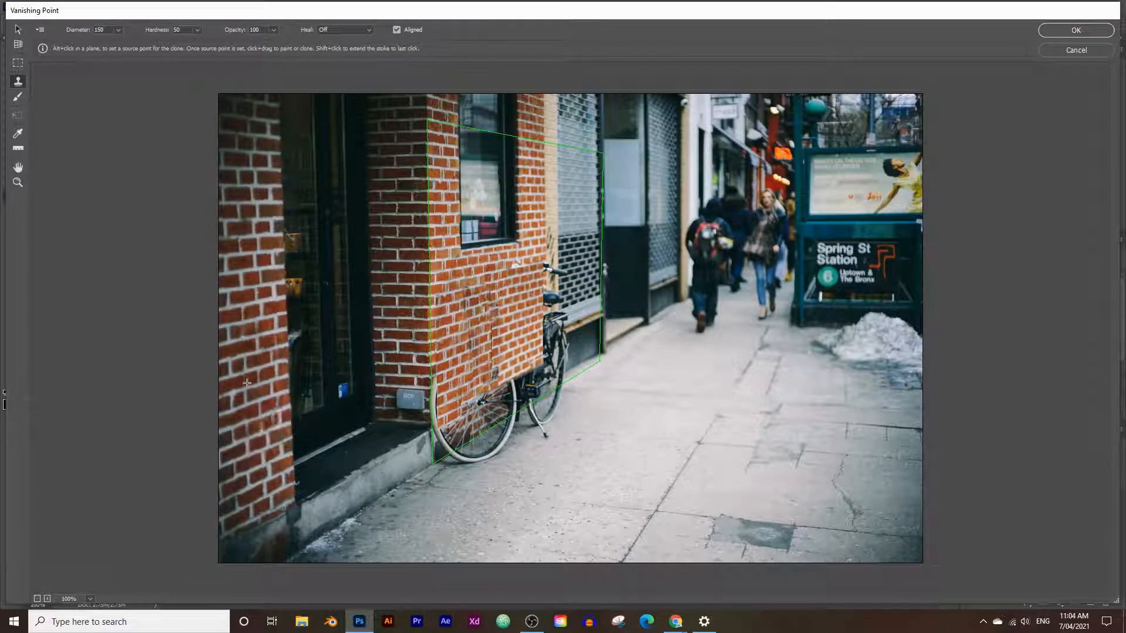
{"action": "left_click_drag", "start_coordinate": [473, 338], "coordinate": [481, 294]}
Step: Tear off a perpendicular plane from the wall plane's corner edge and stretch it over the side bricks to the door
{"action": "left_click", "coordinate": [17, 47]}
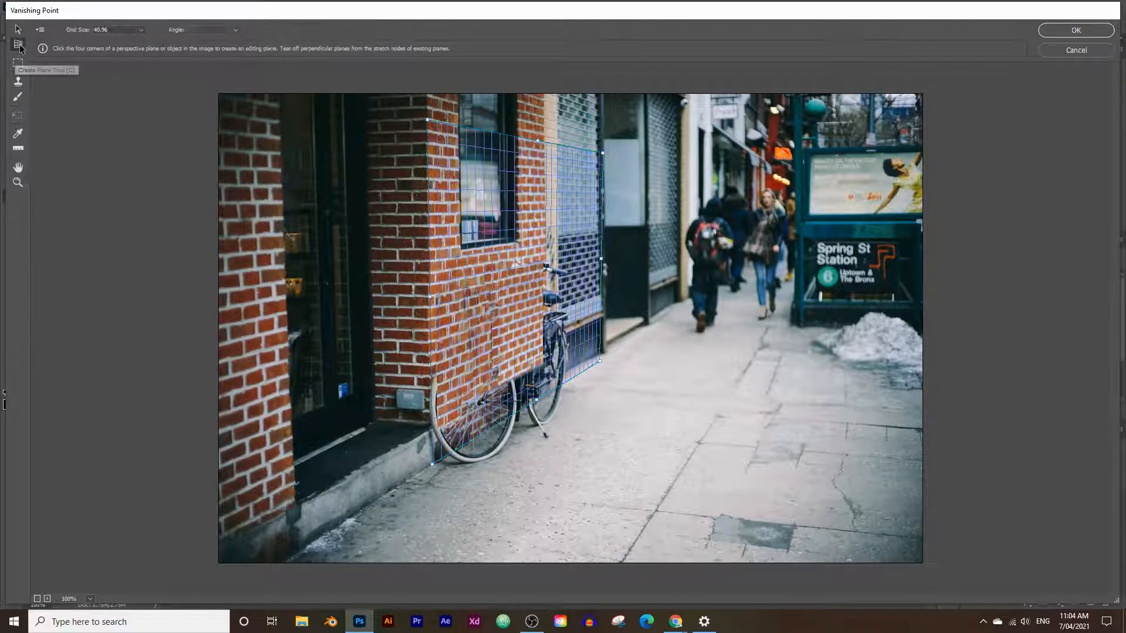
{"action": "left_click_drag", "start_coordinate": [431, 297], "coordinate": [384, 328]}
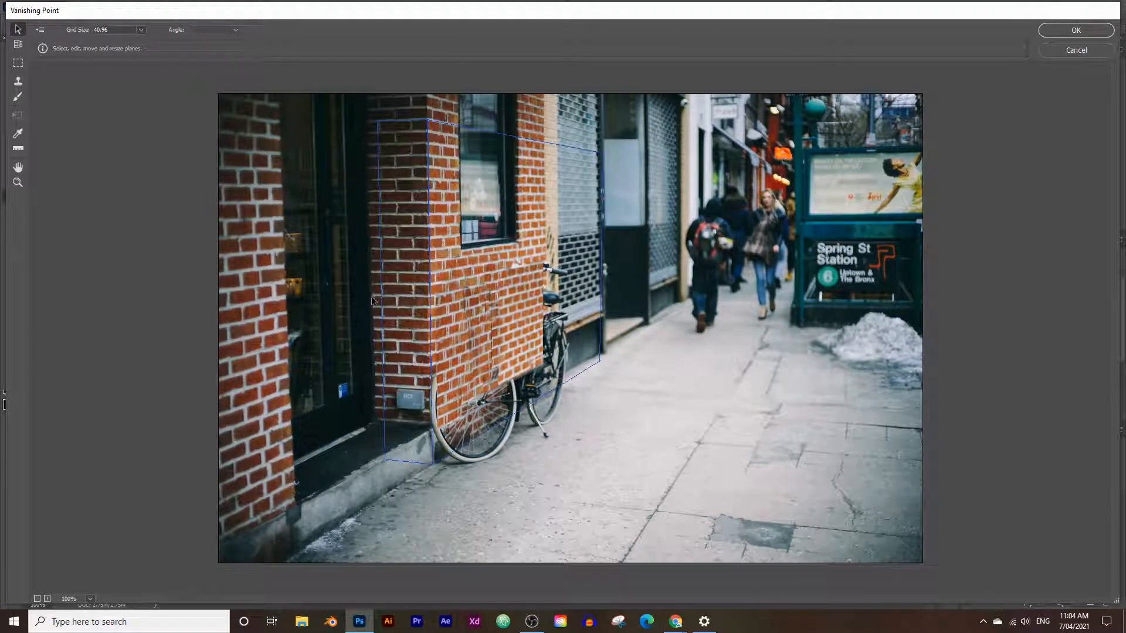
{"action": "left_click_drag", "start_coordinate": [382, 295], "coordinate": [369, 295]}
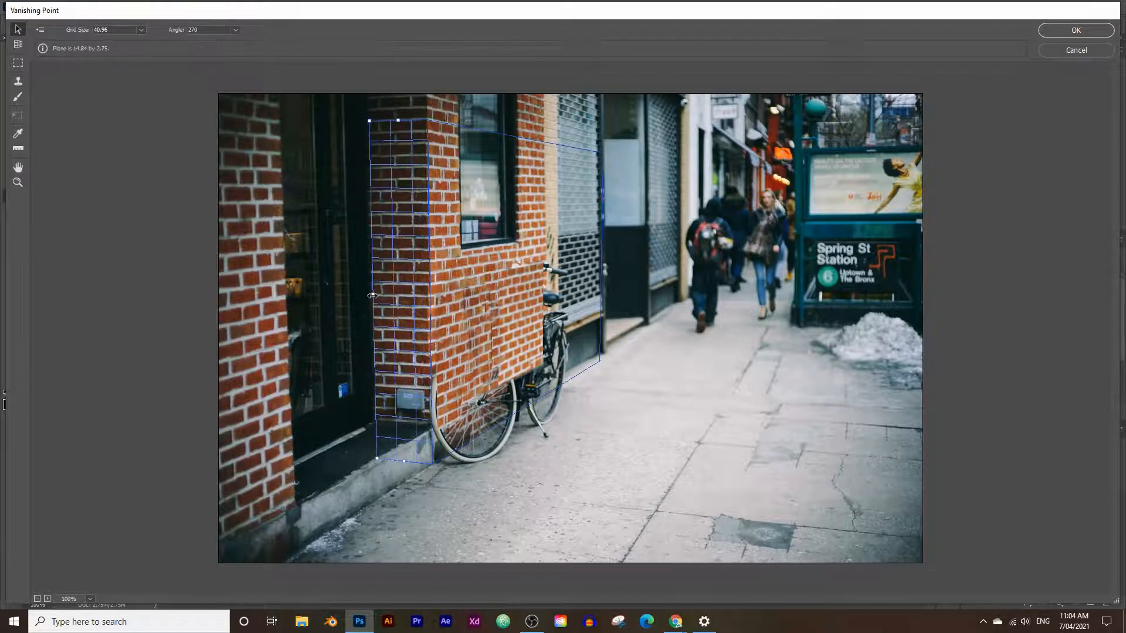
Step: Try to copy a marquee selection of the darker side bricks around the corner onto two spots of the patched wall
{"action": "left_click", "coordinate": [19, 63]}
{"action": "left_click_drag", "start_coordinate": [385, 237], "coordinate": [427, 374]}
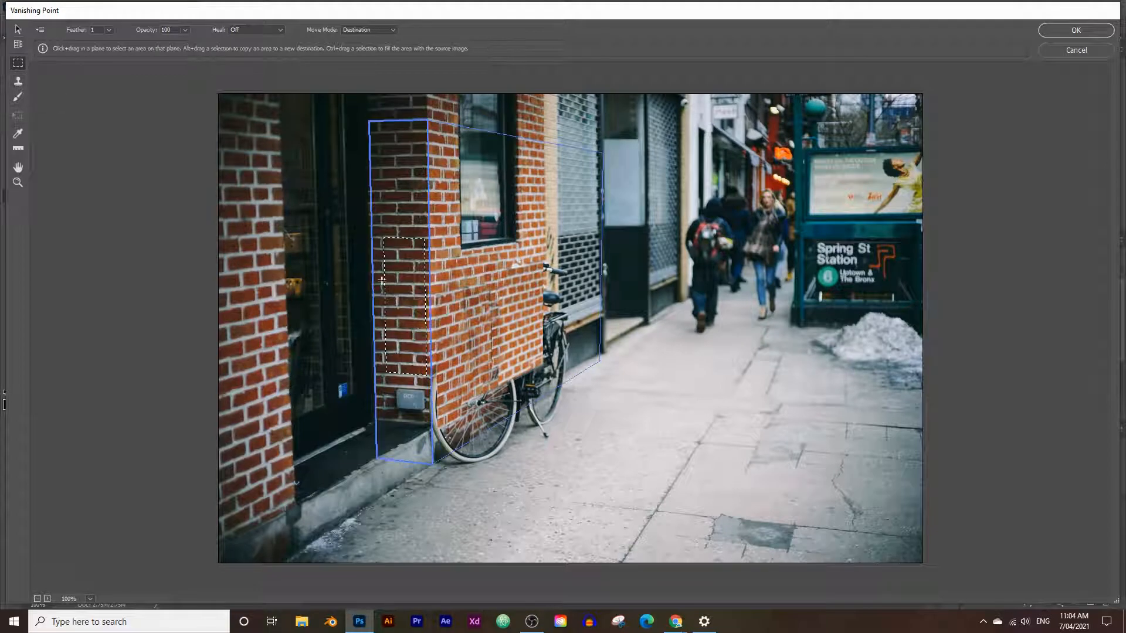
{"action": "left_click_drag", "start_coordinate": [408, 307], "coordinate": [465, 336]}
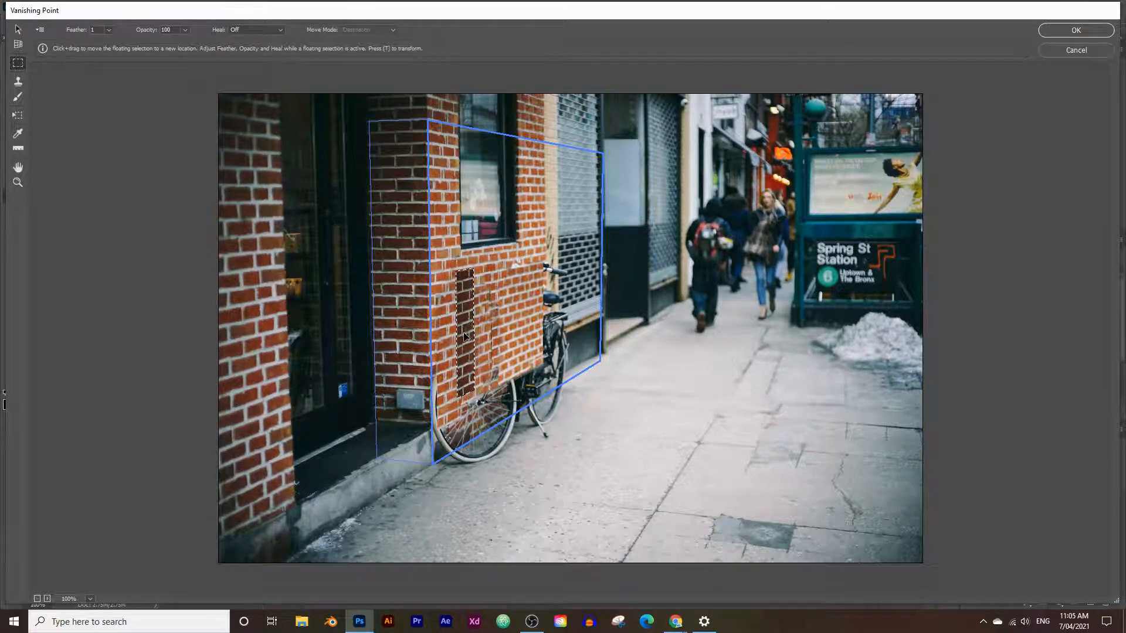
{"action": "left_click_drag", "start_coordinate": [464, 333], "coordinate": [529, 318]}
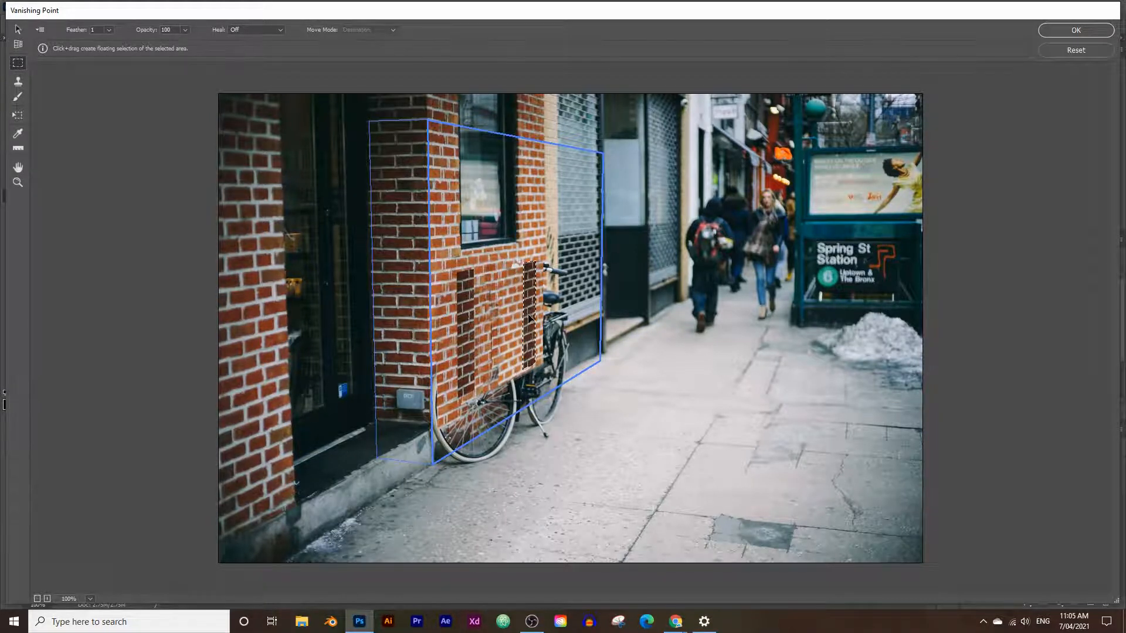
{"action": "left_click", "coordinate": [365, 468]}
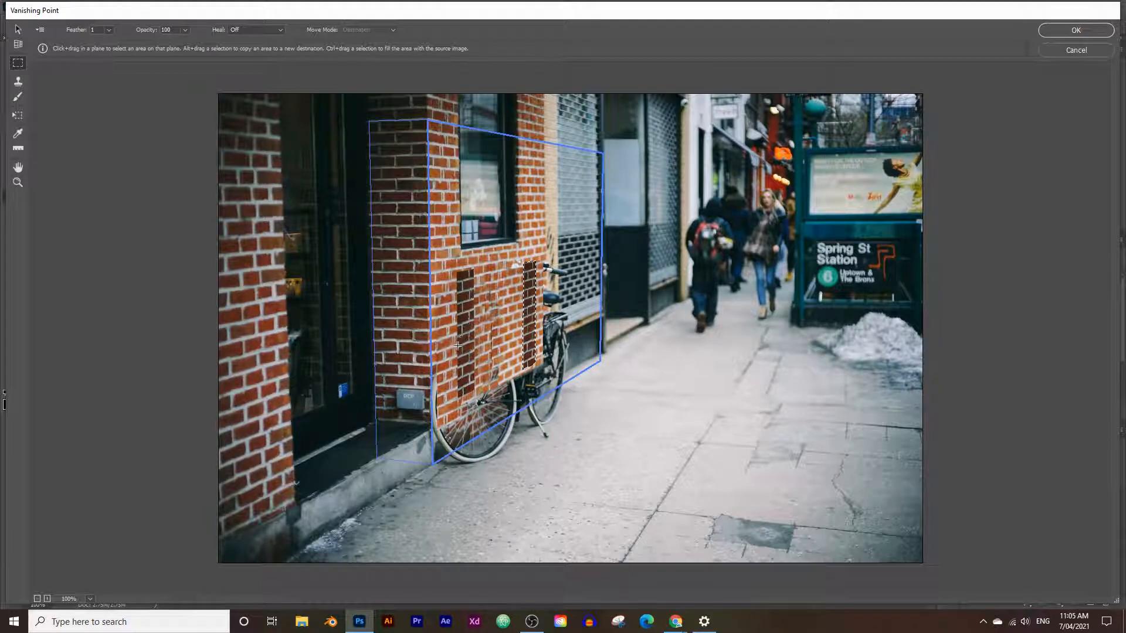
Step: Undo the dark brick copies and their selection, and apply the Vanishing Point edits to the photo
{"action": "key", "text": "ctrl+alt+z"}
{"action": "key", "text": "ctrl+alt+z"}
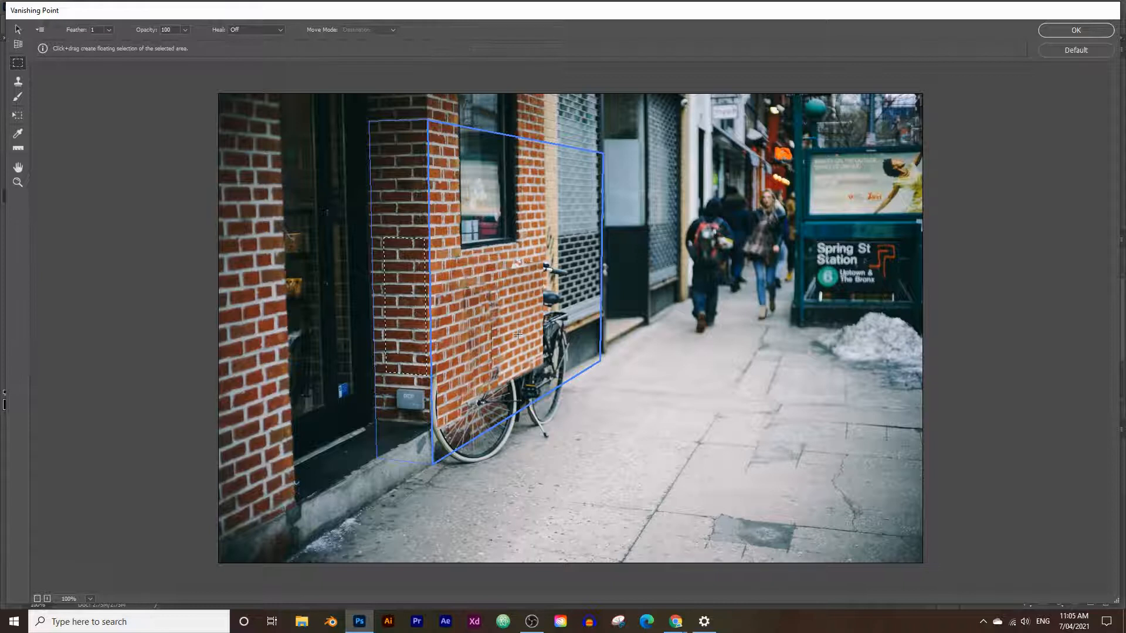
{"action": "key", "text": "ctrl+alt+z"}
{"action": "key", "text": "ctrl+alt+z"}
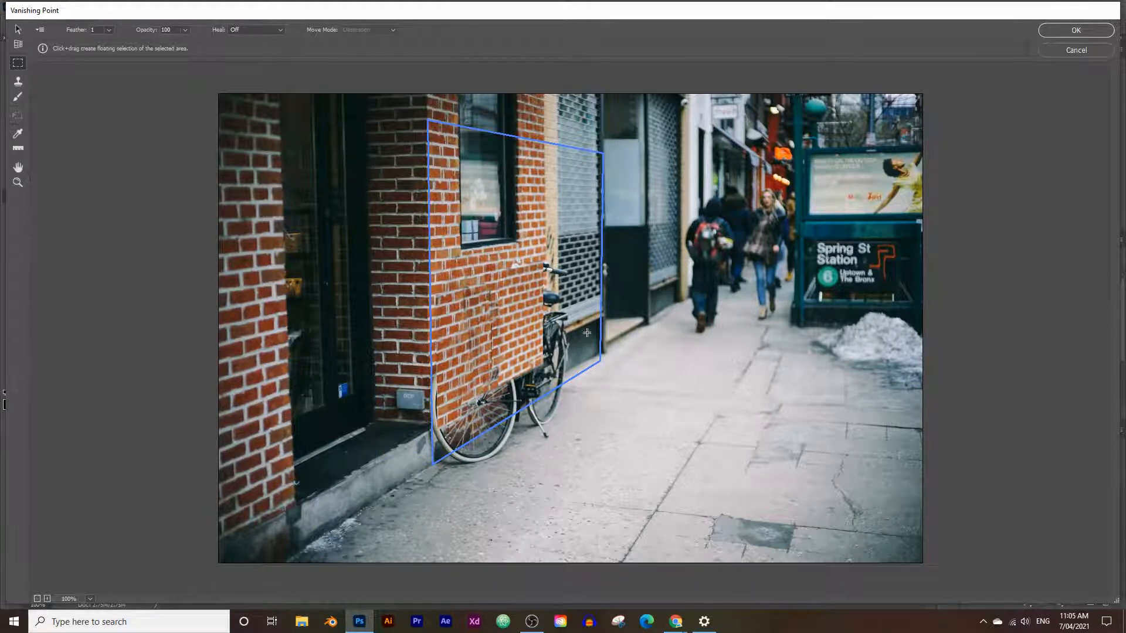
{"action": "left_click", "coordinate": [1057, 32]}
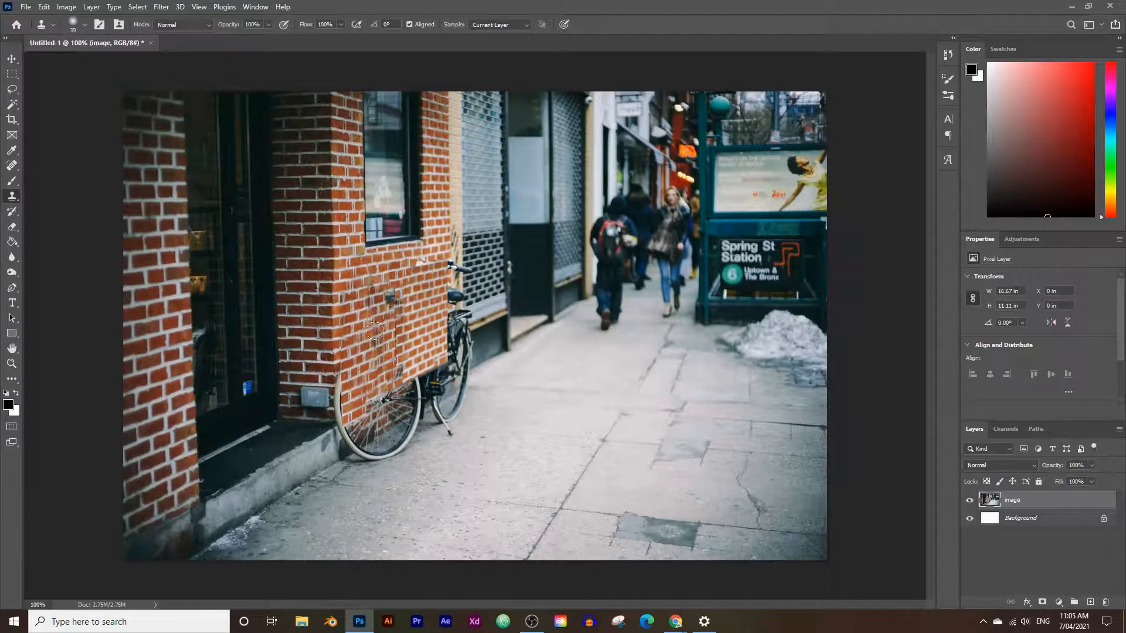
Step: Examine the cloned brick area below the window up close for seams and bicycle remnants
{"action": "left_click", "coordinate": [12, 365]}
{"action": "left_click", "coordinate": [372, 309]}
{"action": "left_click", "coordinate": [373, 310]}
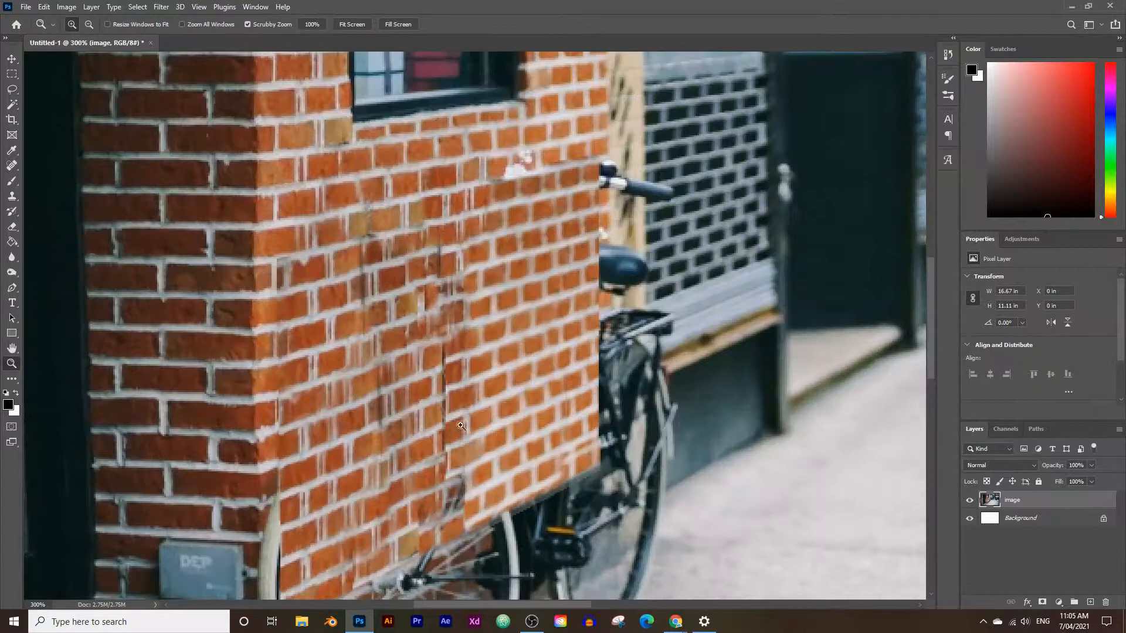
{"action": "scroll", "coordinate": [461, 426], "scroll_direction": "down", "scroll_amount": 2}
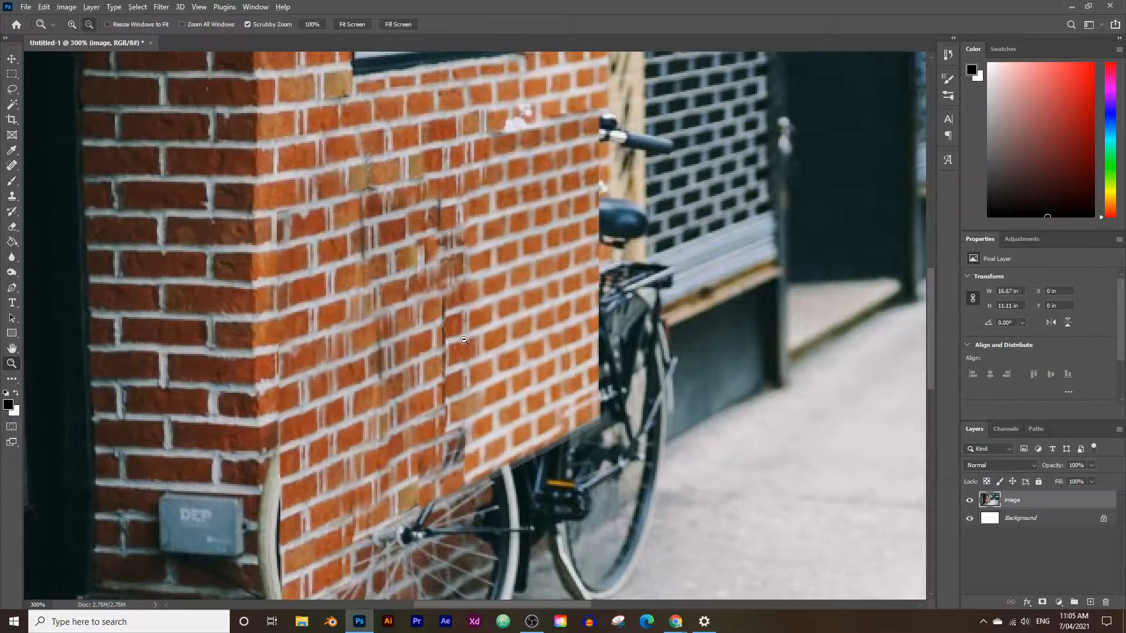
{"action": "left_click", "coordinate": [466, 339], "text": "alt"}
{"action": "left_click", "coordinate": [500, 356], "text": "alt"}
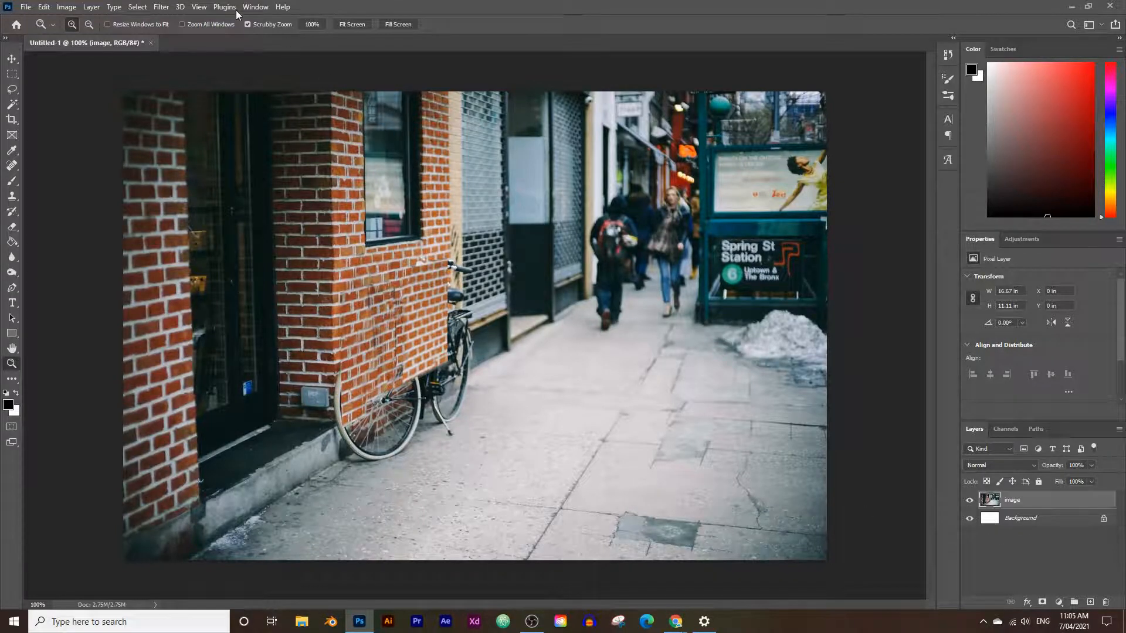
Step: Reopen the Vanishing Point filter and create a perspective plane on the sidewalk from the building corner to the pavement joint
{"action": "left_click", "coordinate": [158, 7]}
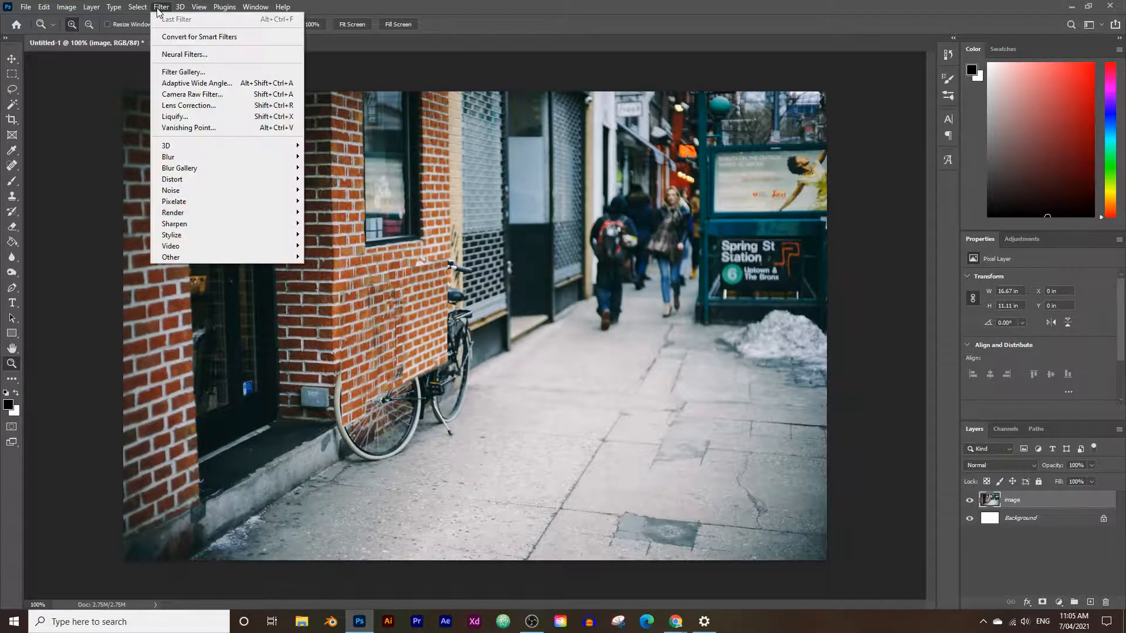
{"action": "left_click", "coordinate": [208, 128]}
{"action": "left_click", "coordinate": [19, 46]}
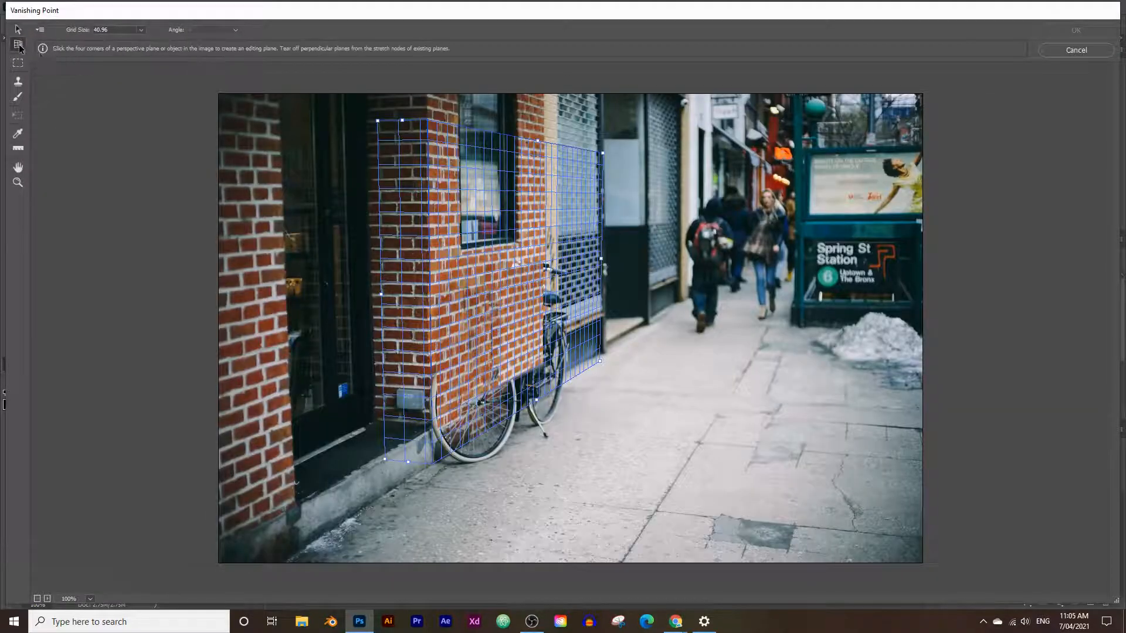
{"action": "left_click", "coordinate": [433, 466]}
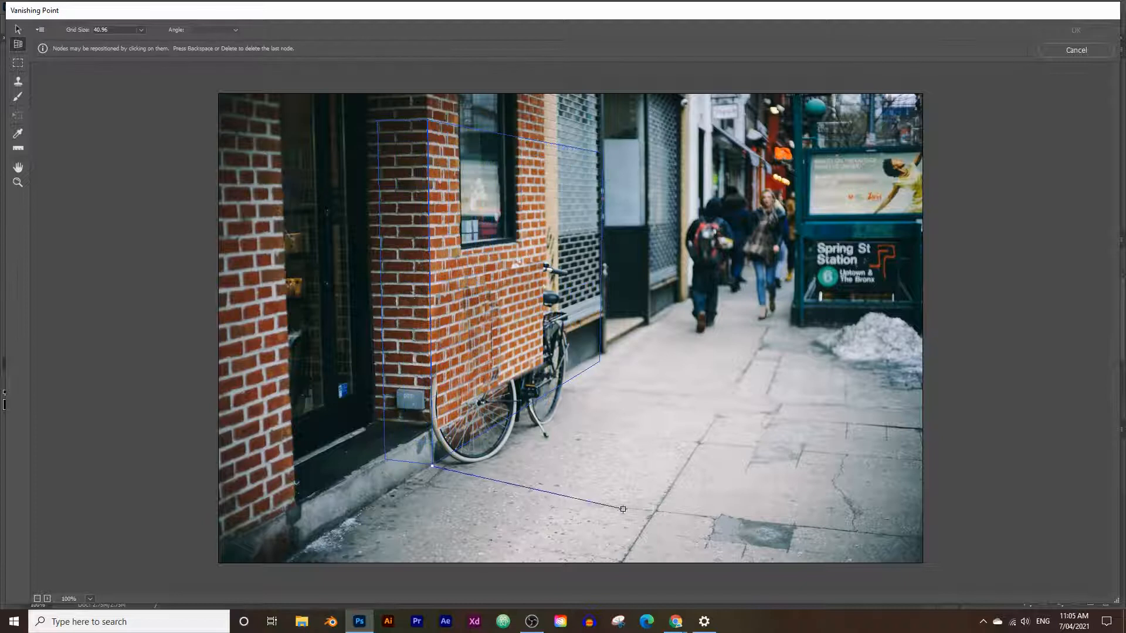
{"action": "left_click", "coordinate": [663, 499]}
{"action": "left_click", "coordinate": [746, 371]}
{"action": "left_click", "coordinate": [598, 362]}
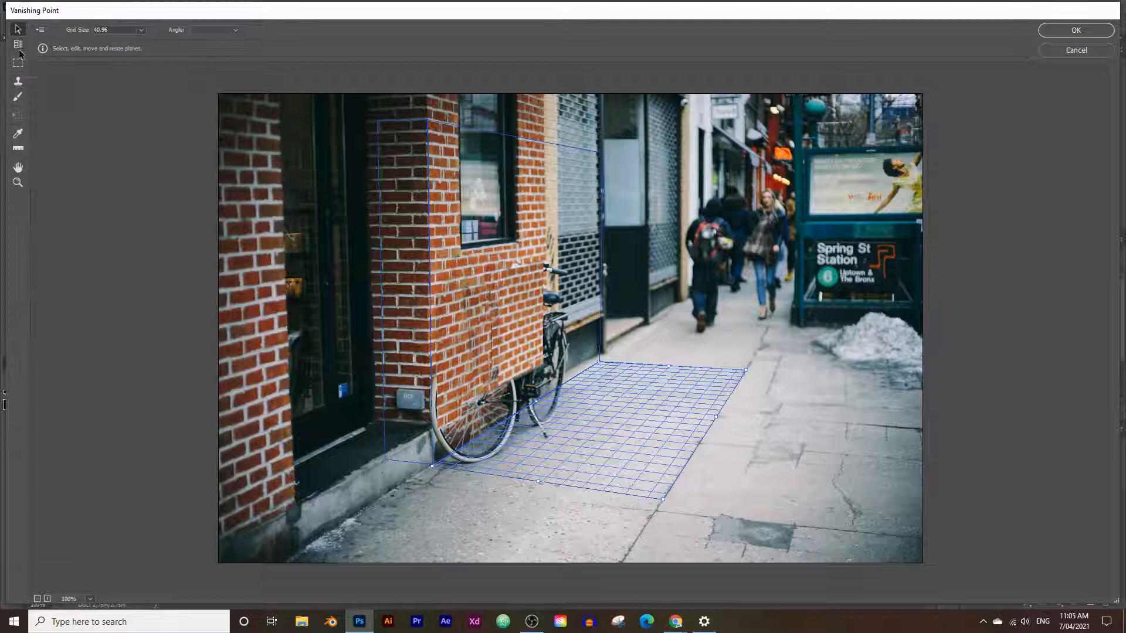
Step: Clone clean pavement over the front wheel's lower part and the kickstand with the Stamp tool
{"action": "left_click", "coordinate": [18, 81]}
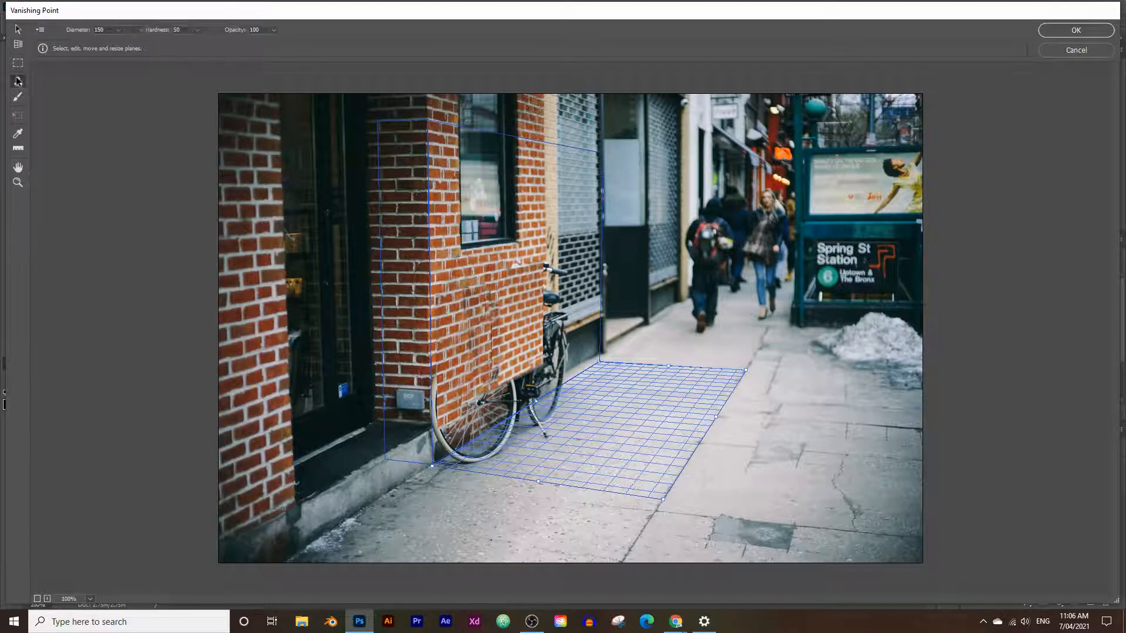
{"action": "left_click", "coordinate": [627, 465], "text": "alt"}
{"action": "mouse_move", "coordinate": [575, 455]}
{"action": "left_mouse_down"}
{"action": "mouse_move", "coordinate": [489, 460]}
{"action": "mouse_move", "coordinate": [516, 427]}
{"action": "mouse_move", "coordinate": [538, 427]}
{"action": "left_mouse_up"}
{"action": "left_click", "coordinate": [563, 459], "text": "alt"}
{"action": "left_click", "coordinate": [639, 447], "text": "alt"}
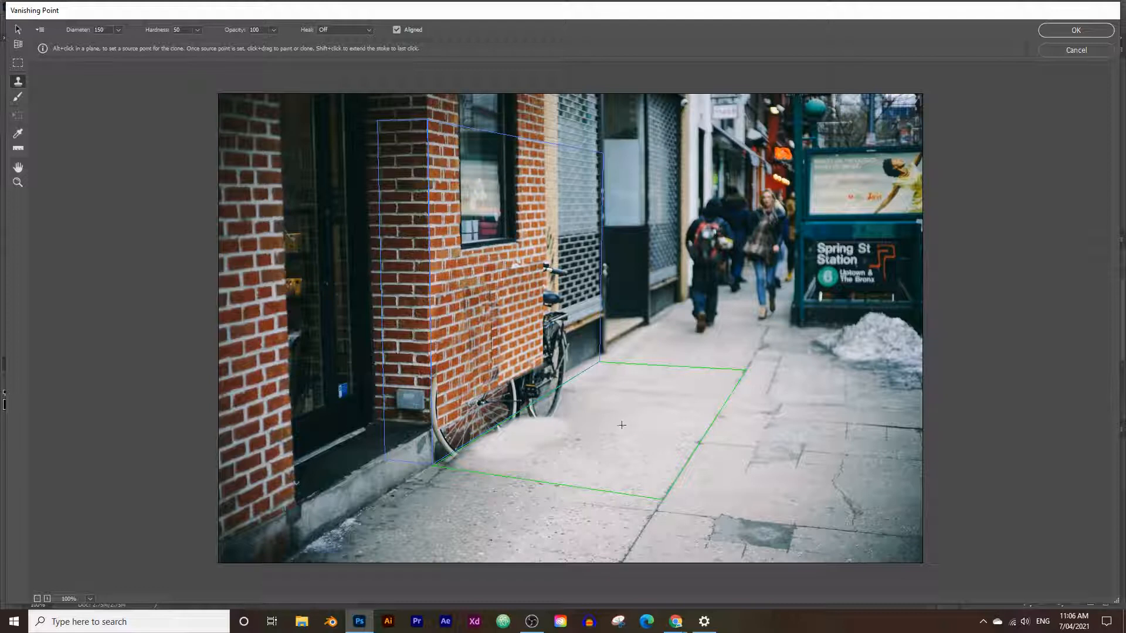
{"action": "left_click", "coordinate": [581, 435]}
Step: Clone pavement over the rear wheel's lower part along the plane's wall-side edge
{"action": "left_click", "coordinate": [669, 439], "text": "alt"}
{"action": "left_click", "coordinate": [652, 439], "text": "alt"}
{"action": "mouse_move", "coordinate": [537, 425]}
{"action": "left_mouse_down"}
{"action": "mouse_move", "coordinate": [636, 411]}
{"action": "mouse_move", "coordinate": [589, 417]}
{"action": "mouse_move", "coordinate": [639, 415]}
{"action": "left_mouse_up"}
{"action": "left_click", "coordinate": [643, 414], "text": "alt"}
{"action": "mouse_move", "coordinate": [536, 409]}
{"action": "left_mouse_down"}
{"action": "mouse_move", "coordinate": [578, 389]}
{"action": "mouse_move", "coordinate": [578, 409]}
{"action": "left_mouse_up"}
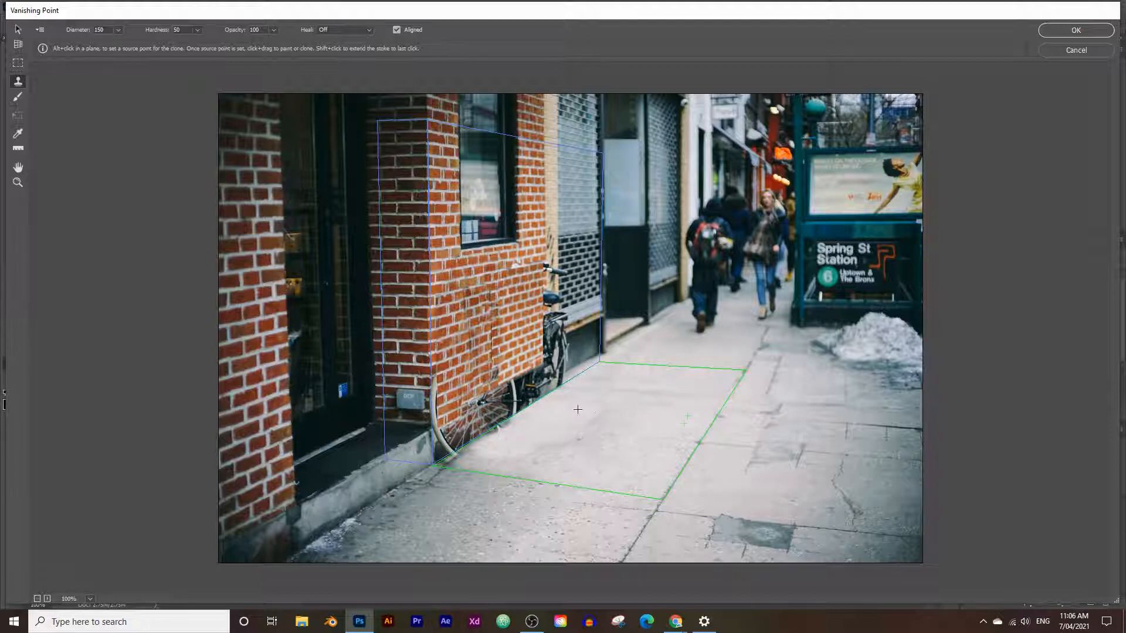
Step: Clone pavement over the uneven patches and near corner of the sidewalk plane, and apply the filter
{"action": "left_click", "coordinate": [638, 412], "text": "alt"}
{"action": "mouse_move", "coordinate": [595, 468]}
{"action": "left_mouse_down"}
{"action": "mouse_move", "coordinate": [626, 481]}
{"action": "mouse_move", "coordinate": [606, 467]}
{"action": "mouse_move", "coordinate": [620, 453]}
{"action": "mouse_move", "coordinate": [589, 452]}
{"action": "mouse_move", "coordinate": [609, 466]}
{"action": "left_mouse_up"}
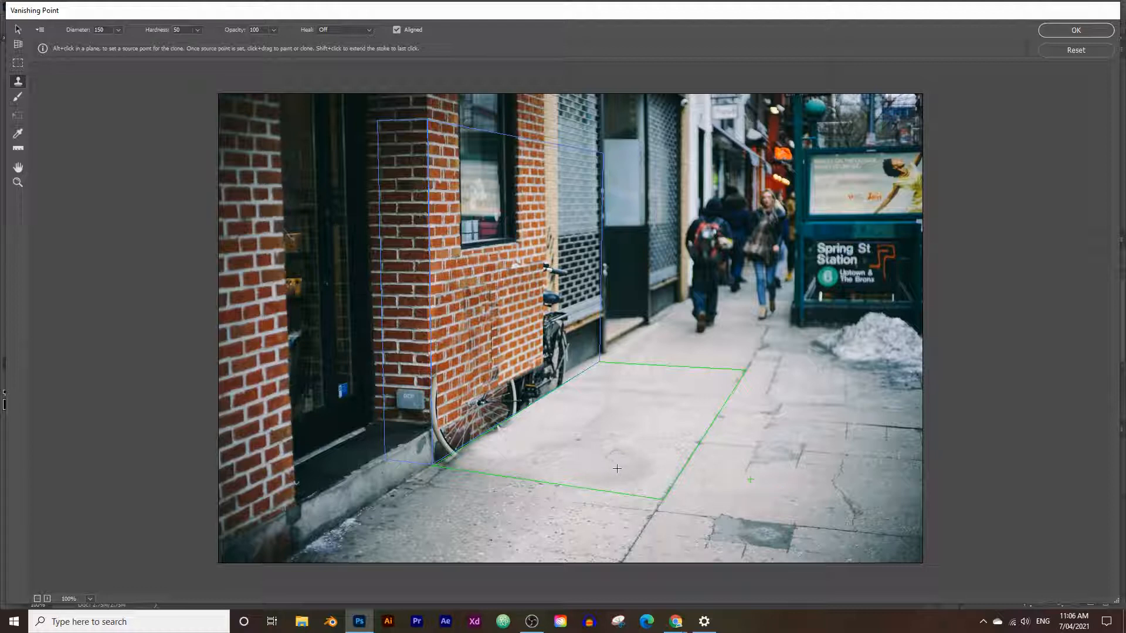
{"action": "left_click", "coordinate": [632, 475], "text": "alt"}
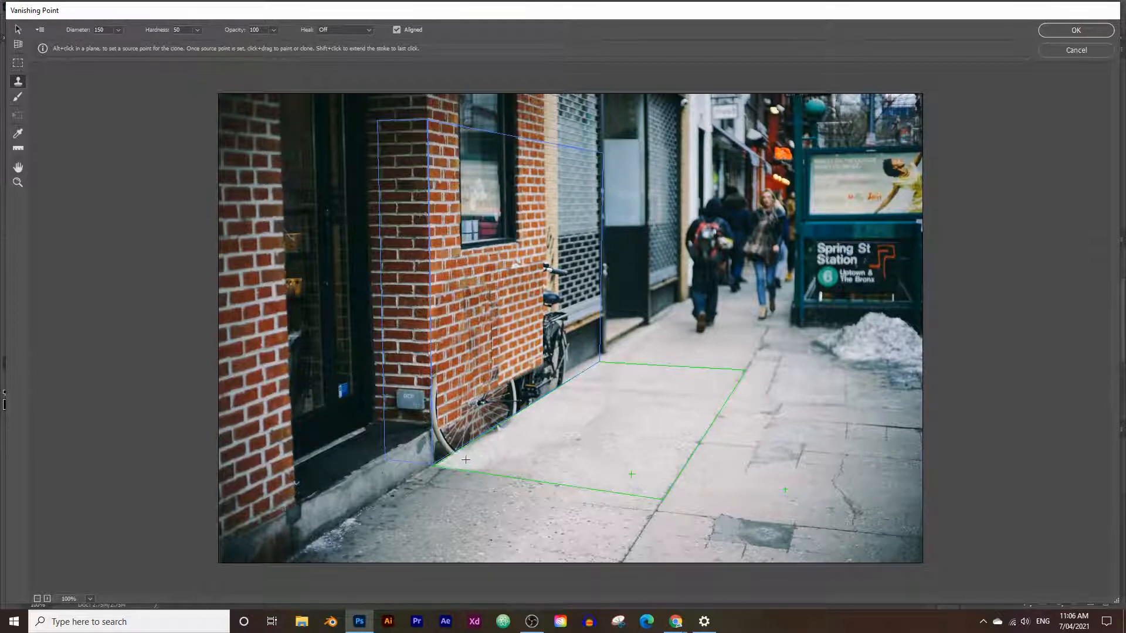
{"action": "mouse_move", "coordinate": [463, 463]}
{"action": "left_mouse_down"}
{"action": "mouse_move", "coordinate": [516, 435]}
{"action": "mouse_move", "coordinate": [534, 469]}
{"action": "mouse_move", "coordinate": [615, 440]}
{"action": "mouse_move", "coordinate": [562, 460]}
{"action": "left_mouse_up"}
{"action": "left_click", "coordinate": [651, 420], "text": "alt"}
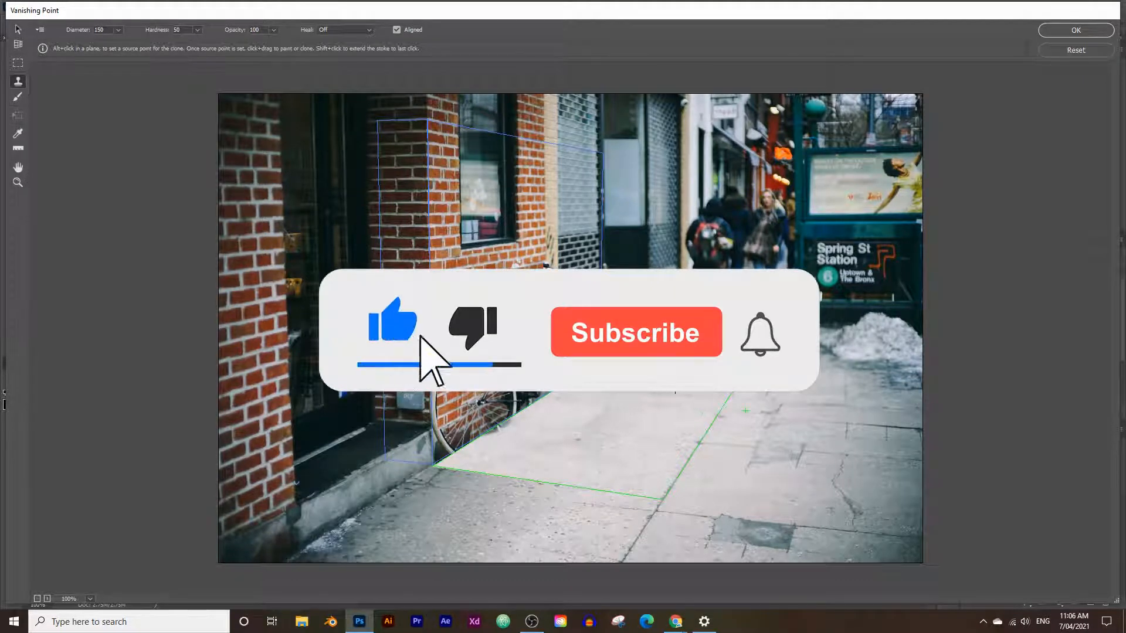
{"action": "key", "text": "alt"}
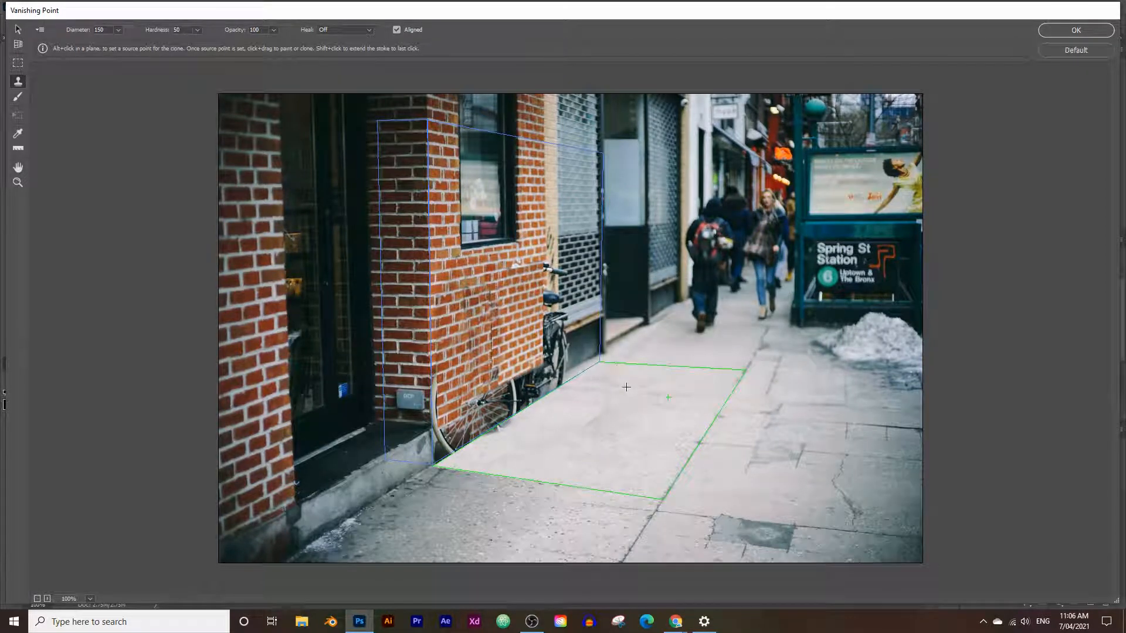
{"action": "left_click", "coordinate": [1076, 31]}
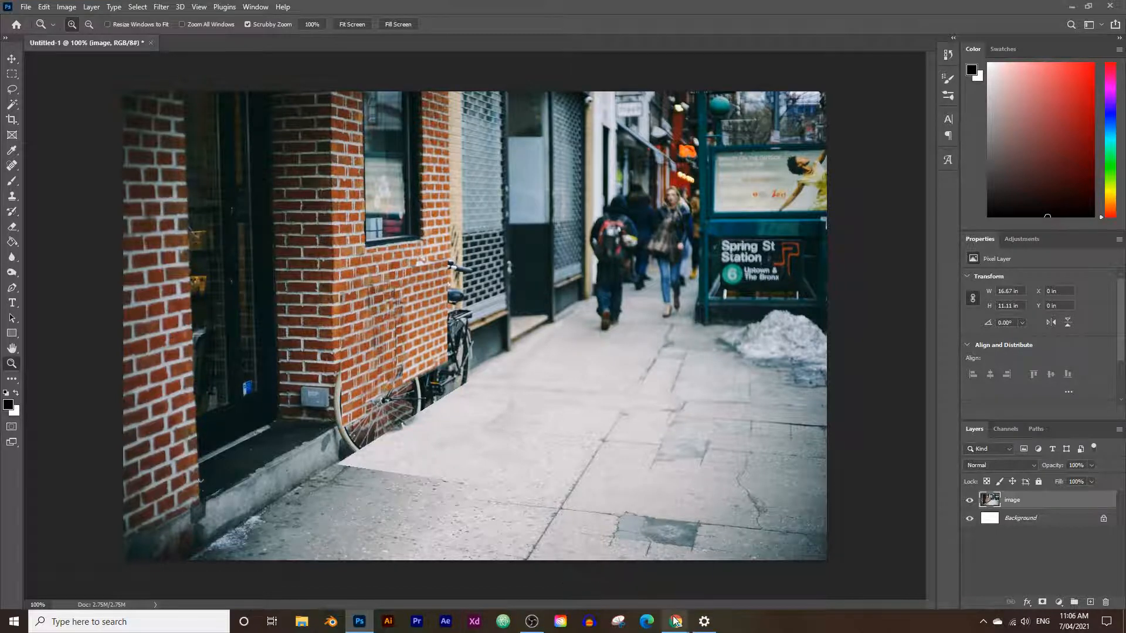
Step: Copy the original street photo from the Chrome page, paste it as a layer in Photoshop, and name it "original image"
{"action": "mouse_move", "coordinate": [676, 621]}
{"action": "left_click", "coordinate": [641, 568]}
{"action": "right_click", "coordinate": [402, 277]}
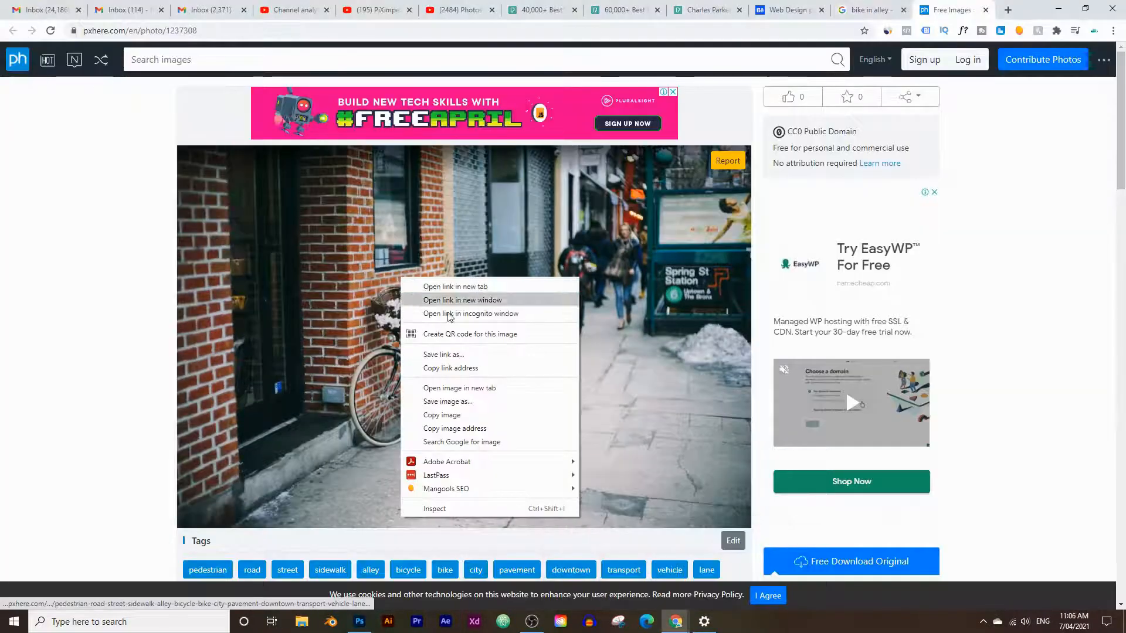
{"action": "left_click", "coordinate": [480, 415]}
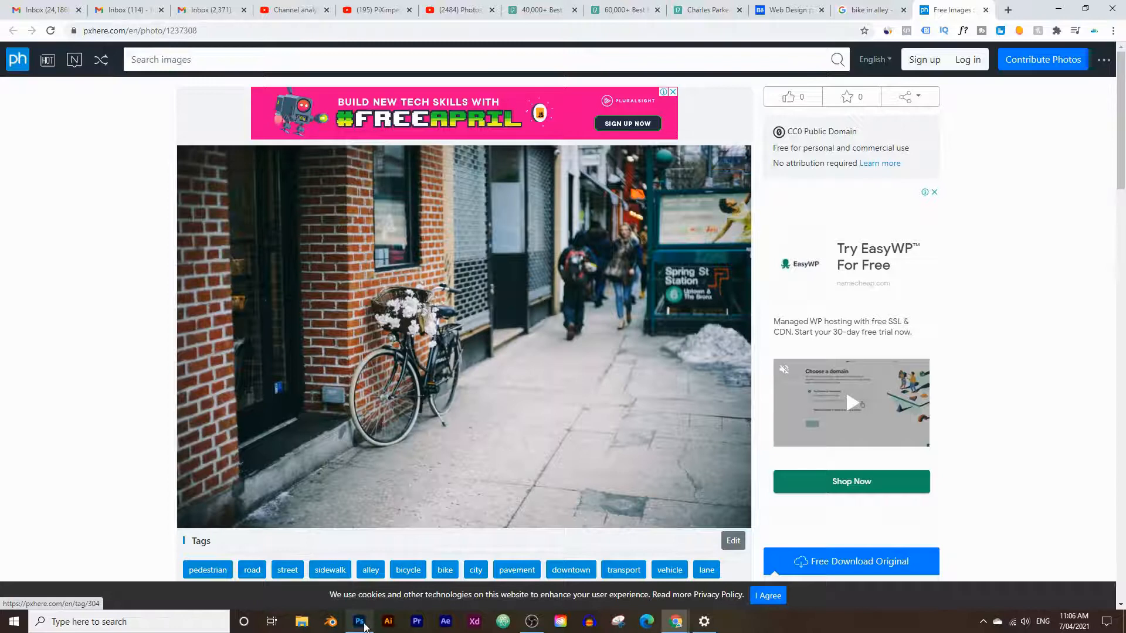
{"action": "key", "text": "alt+Tab"}
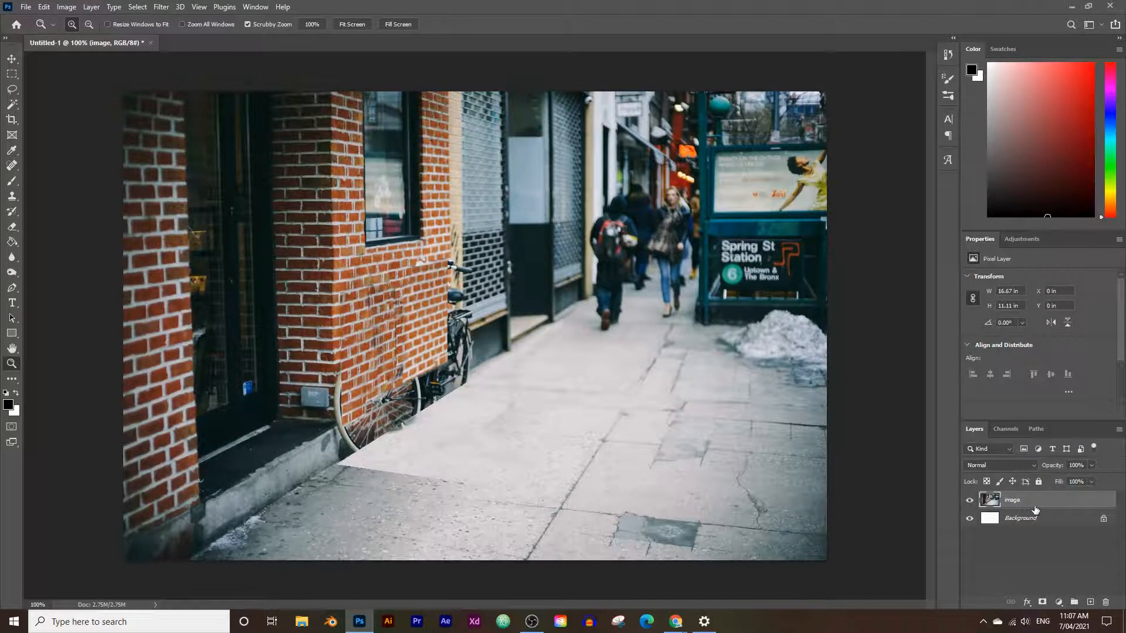
{"action": "key", "text": "ctrl+v"}
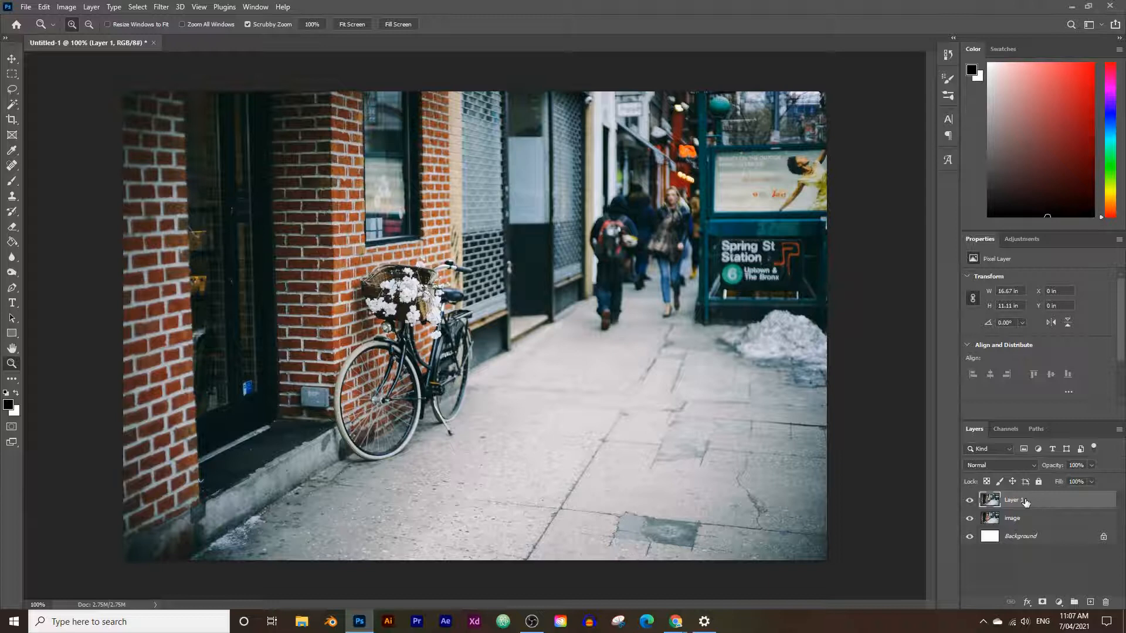
{"action": "type", "text": "original image"}
{"action": "left_click", "coordinate": [1027, 518]}
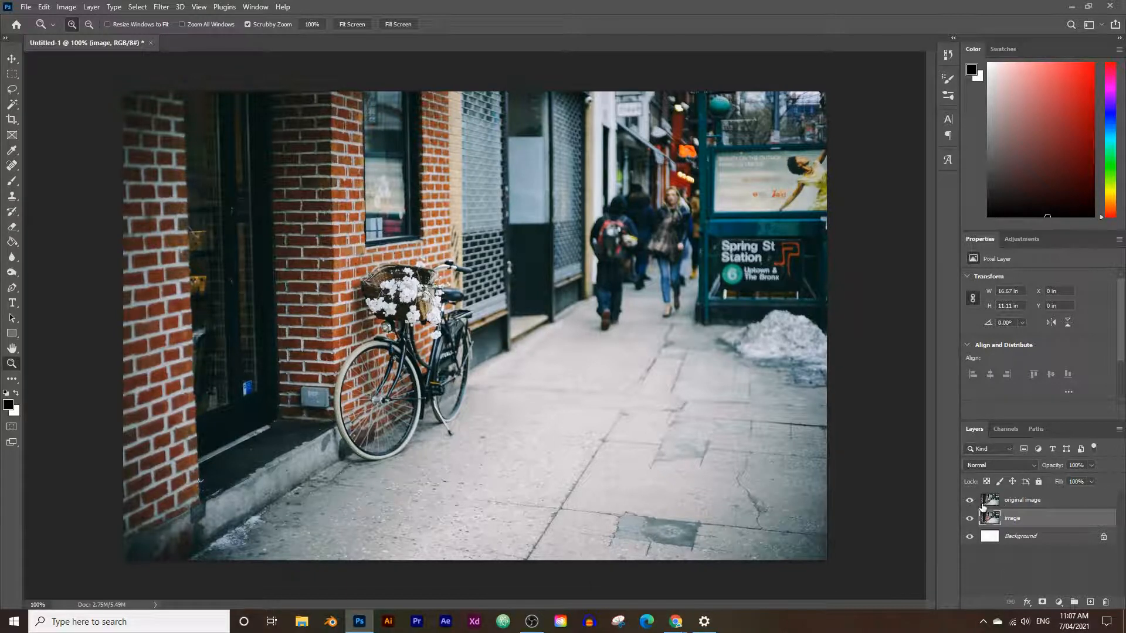
Step: Toggle the "original image" layer's visibility to compare before and after, leaving it hidden
{"action": "left_click", "coordinate": [1026, 498]}
{"action": "left_click", "coordinate": [969, 500]}
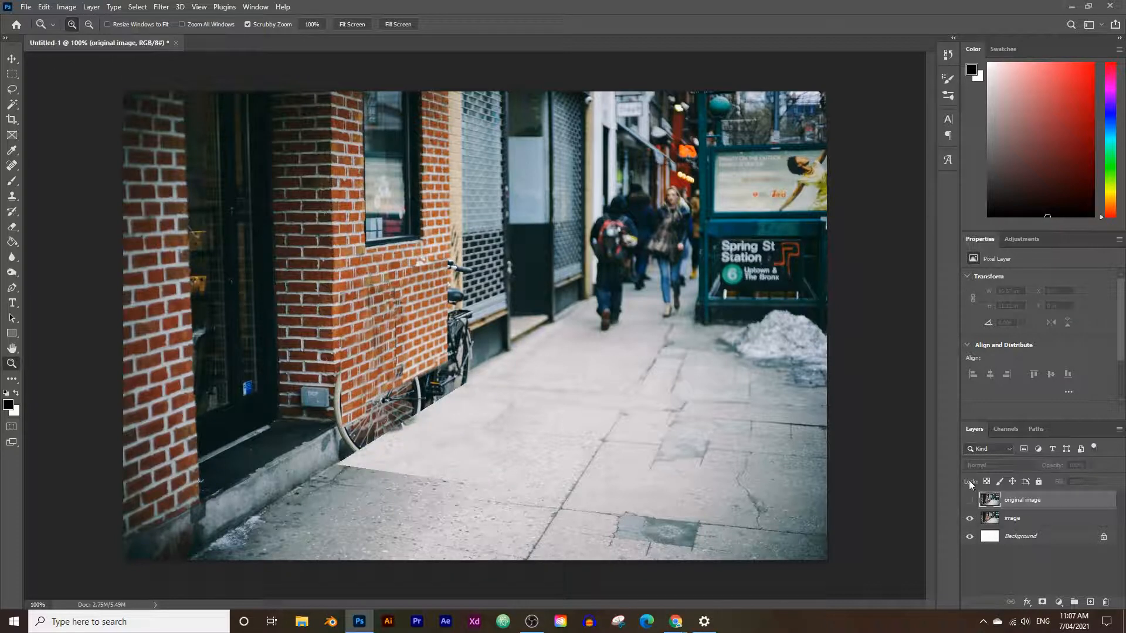
{"action": "left_click", "coordinate": [971, 501]}
{"action": "left_click", "coordinate": [971, 500]}
{"action": "left_click", "coordinate": [971, 501]}
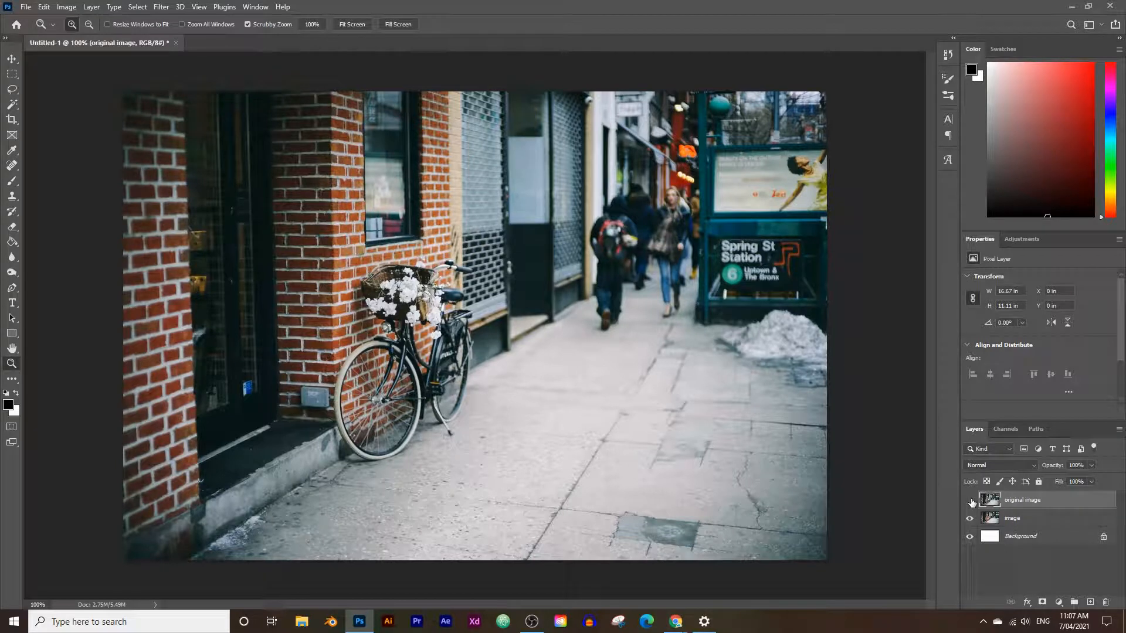
{"action": "left_click", "coordinate": [971, 500]}
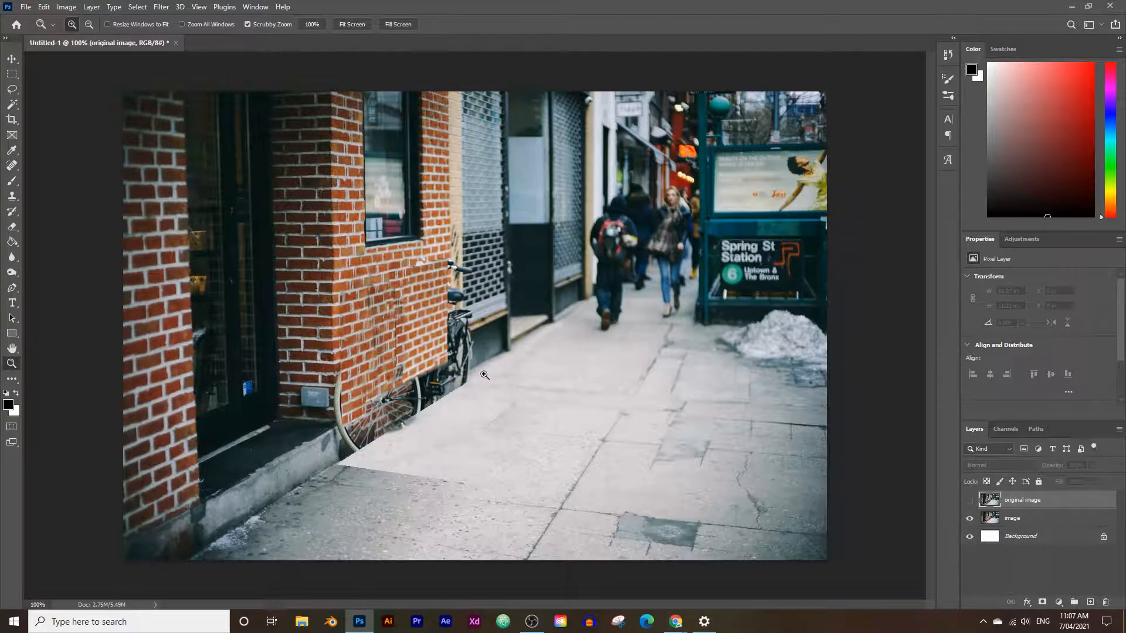
Step: Examine the cloned wall and sidewalk up close around the remaining wheel and frame parts
{"action": "left_click_drag", "start_coordinate": [421, 380], "coordinate": [459, 427]}
{"action": "scroll", "coordinate": [454, 423], "scroll_direction": "down", "scroll_amount": 1}
{"action": "scroll", "coordinate": [446, 415], "scroll_direction": "up", "scroll_amount": 2}
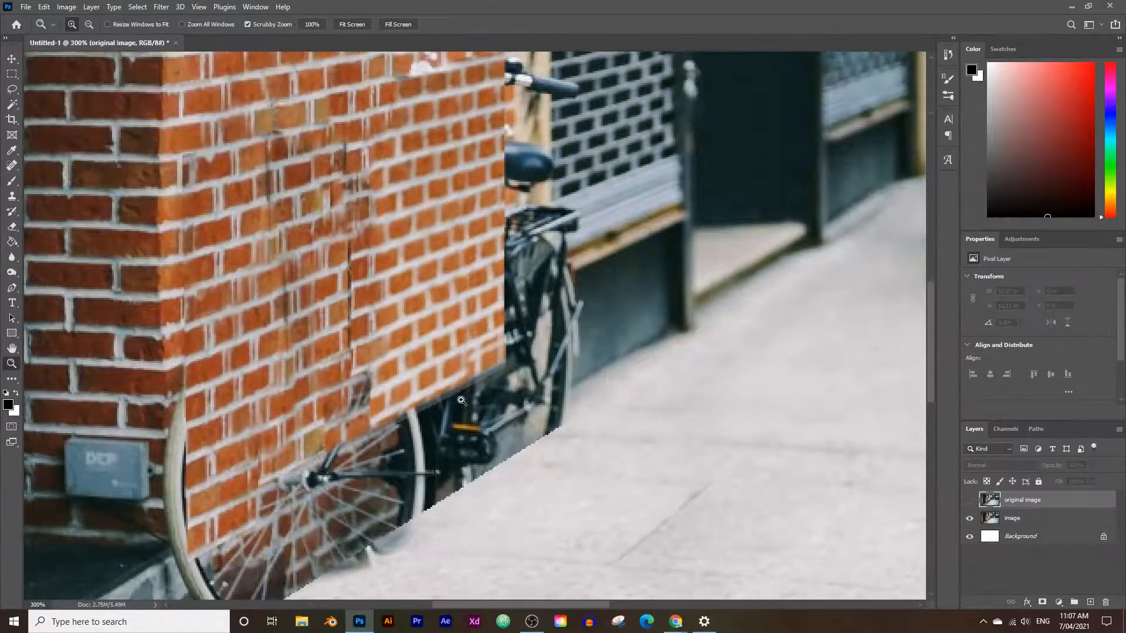
{"action": "scroll", "coordinate": [471, 375], "scroll_direction": "down", "scroll_amount": 3}
{"action": "left_click", "coordinate": [467, 321], "text": "alt"}
{"action": "left_click", "coordinate": [405, 397]}
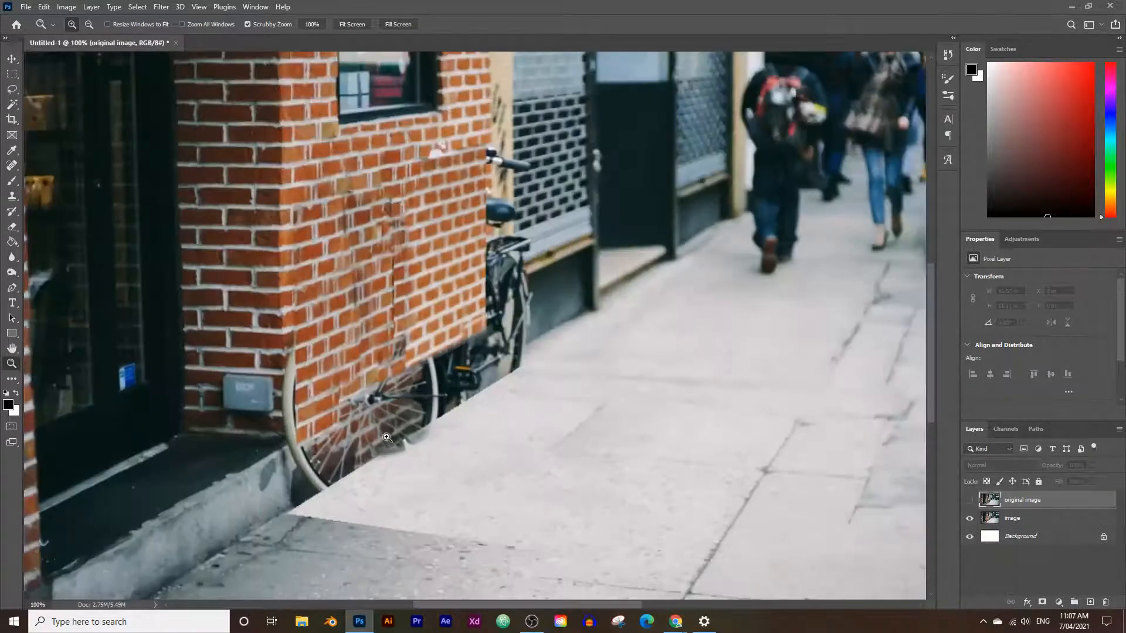
Step: Reopen the Vanishing Point filter on the "image" layer to continue removing the bicycle
{"action": "scroll", "coordinate": [375, 446], "scroll_direction": "down", "scroll_amount": 3}
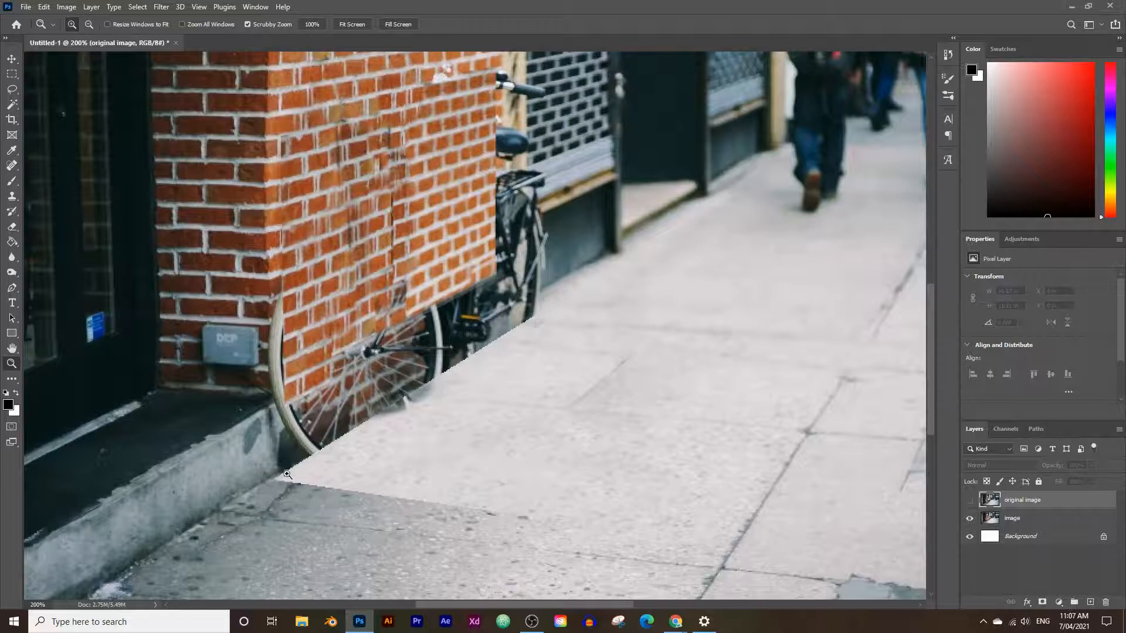
{"action": "scroll", "coordinate": [329, 446], "scroll_direction": "down", "scroll_amount": 1}
{"action": "scroll", "coordinate": [331, 444], "scroll_direction": "up", "scroll_amount": 2}
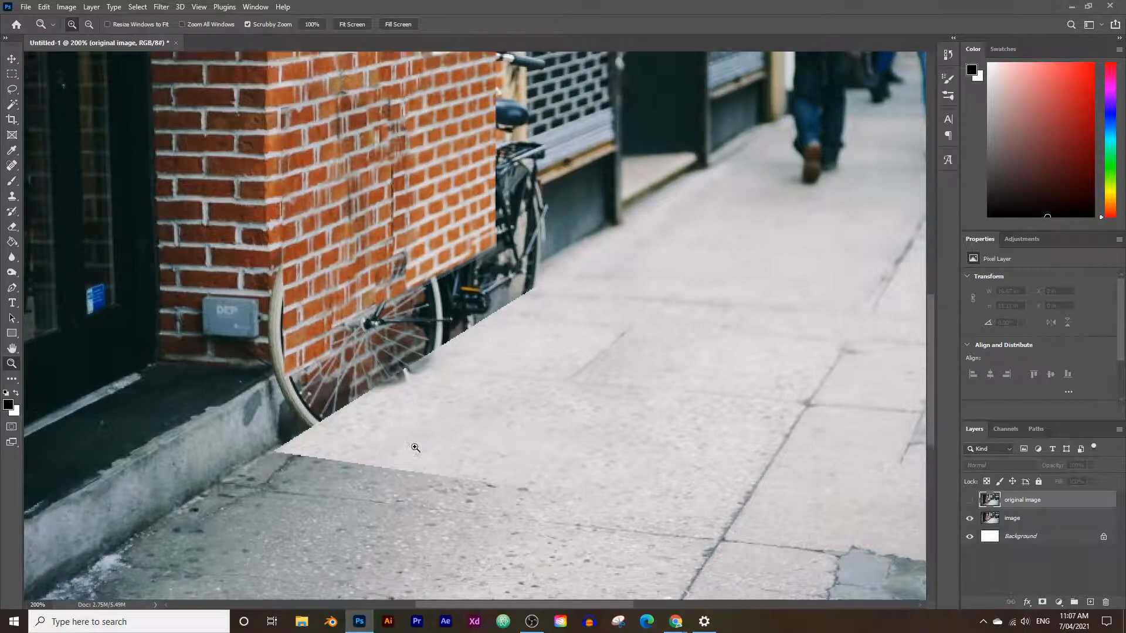
{"action": "left_click", "coordinate": [418, 256], "text": "alt"}
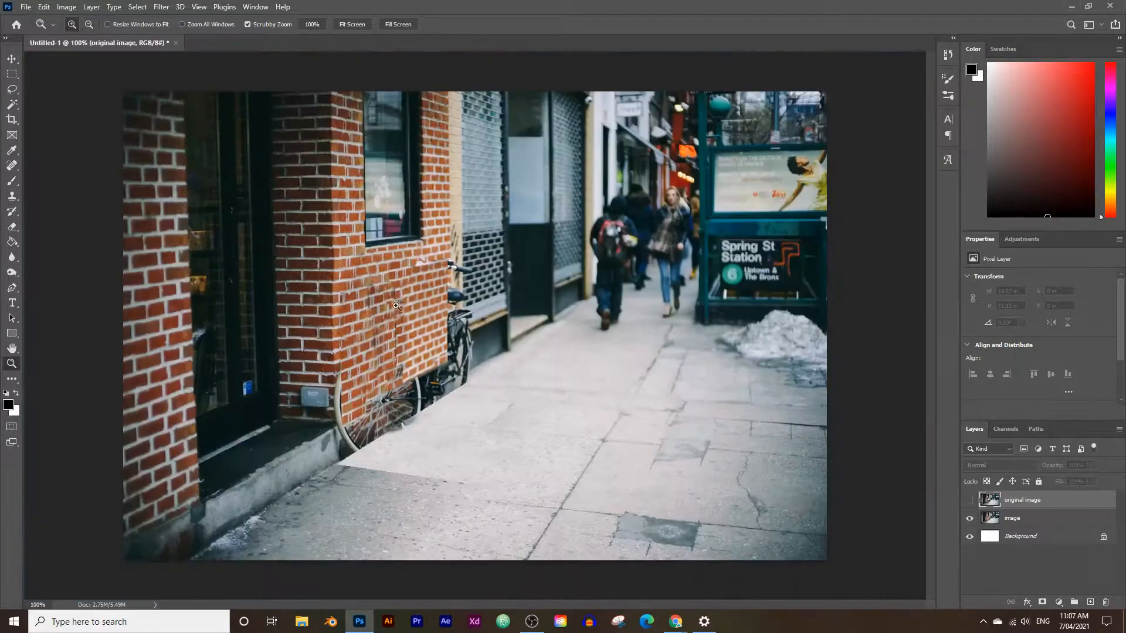
{"action": "left_click", "coordinate": [344, 337]}
{"action": "scroll", "coordinate": [387, 428], "scroll_direction": "down", "scroll_amount": 1}
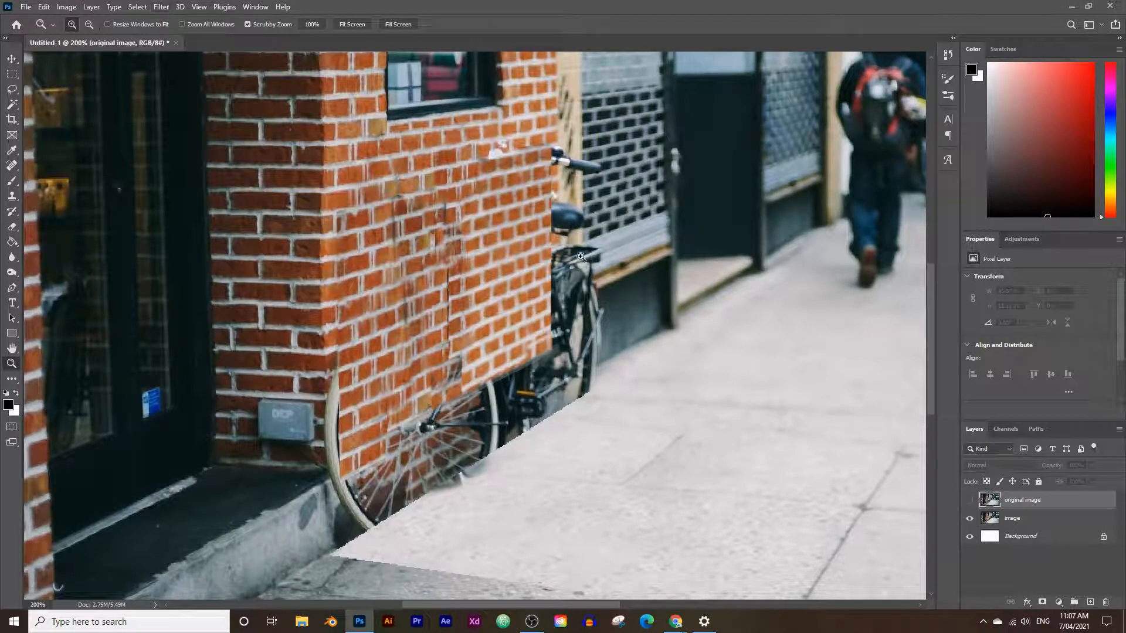
{"action": "left_click", "coordinate": [1010, 516]}
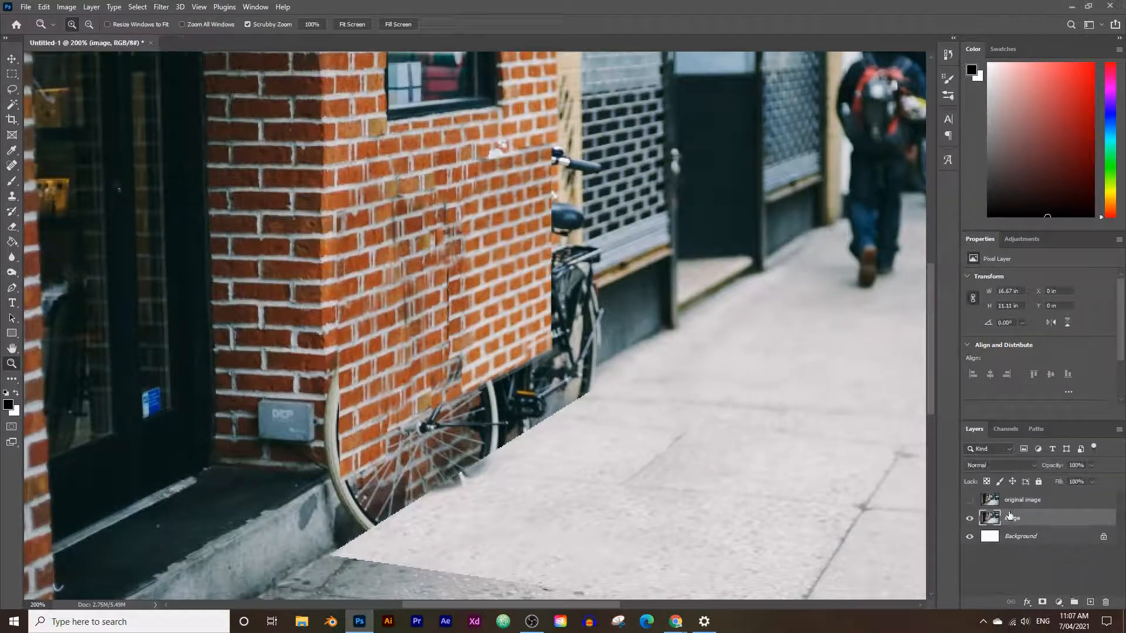
{"action": "left_click", "coordinate": [162, 7]}
{"action": "left_click", "coordinate": [194, 118]}
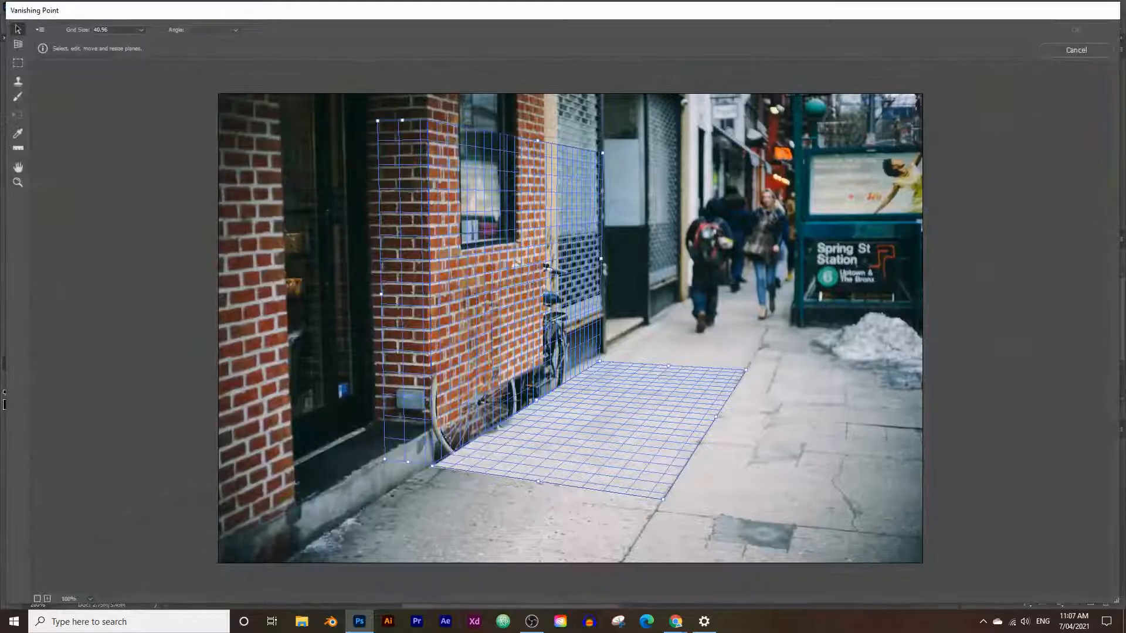
Step: Select a rectangle of bricks on the side wall plane and copy it down over the front wheel at the wall's near corner
{"action": "left_click", "coordinate": [18, 182]}
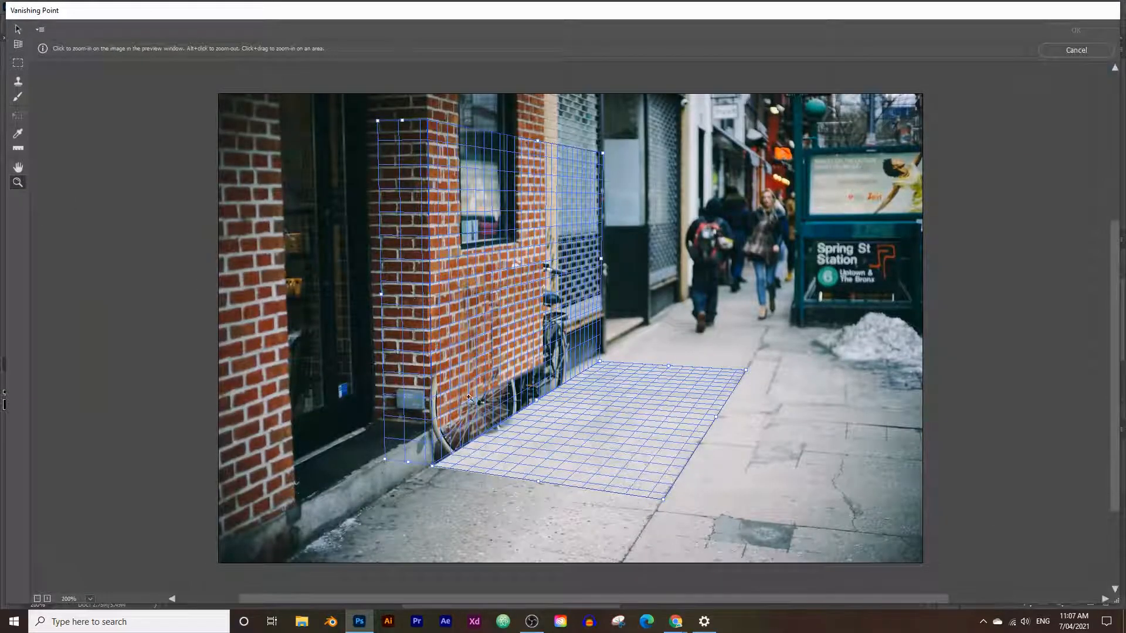
{"action": "left_click", "coordinate": [457, 452]}
{"action": "left_click", "coordinate": [508, 295]}
{"action": "scroll", "coordinate": [557, 311], "scroll_direction": "up", "scroll_amount": 4}
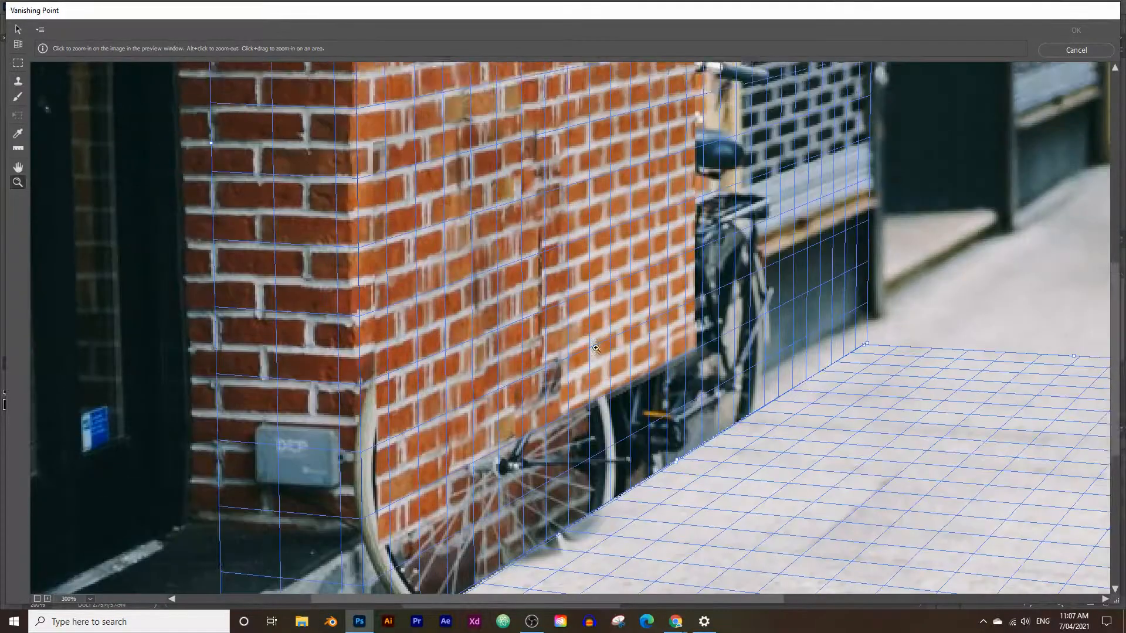
{"action": "scroll", "coordinate": [115, 181], "scroll_direction": "down", "scroll_amount": 1}
{"action": "left_click", "coordinate": [21, 63]}
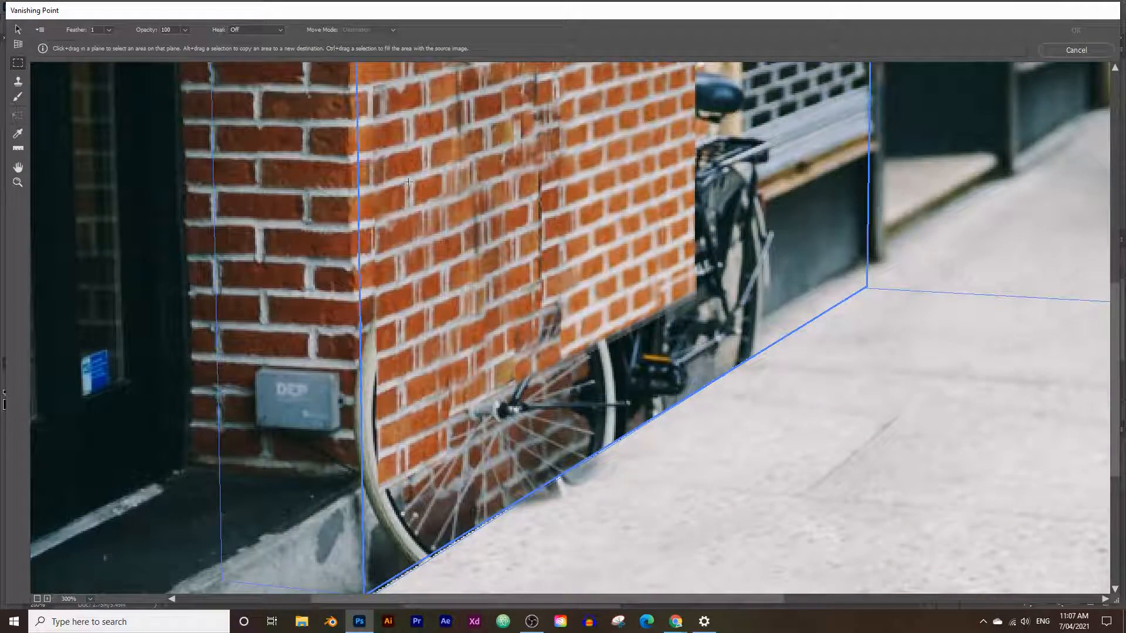
{"action": "left_click_drag", "start_coordinate": [401, 152], "coordinate": [531, 355]}
{"action": "left_click_drag", "start_coordinate": [480, 252], "coordinate": [429, 376]}
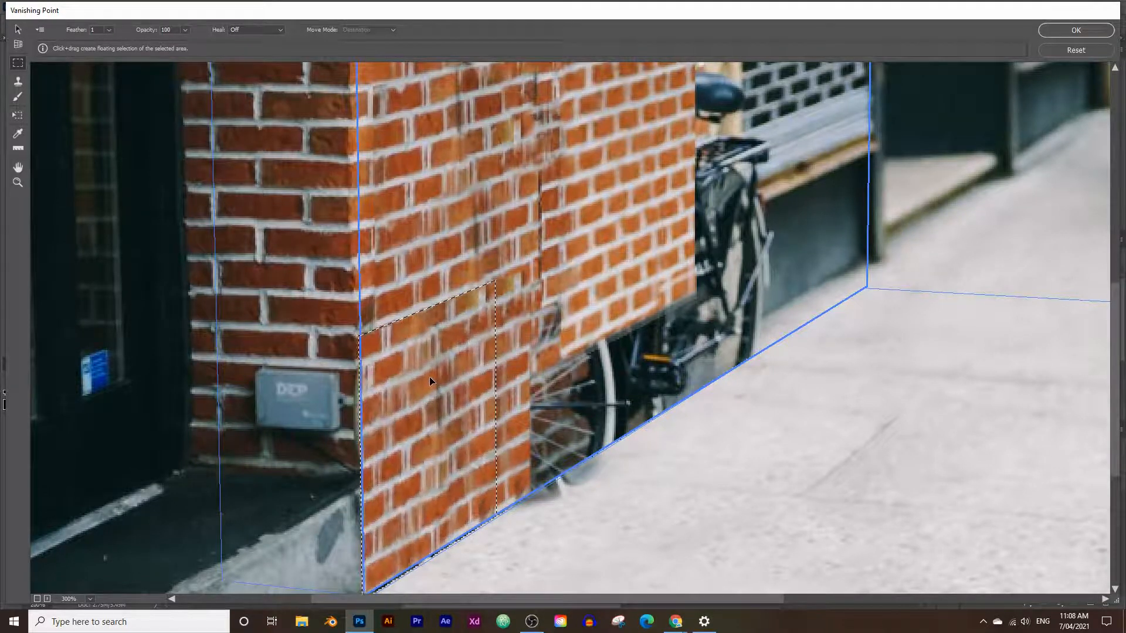
Step: Copy a brick area from beside the handlebar down over the pedals and front wheel's rear edge, aligned with the wall base, and deselect it
{"action": "scroll", "coordinate": [633, 371], "scroll_direction": "up", "scroll_amount": 1}
{"action": "scroll", "coordinate": [633, 371], "scroll_direction": "up", "scroll_amount": 7}
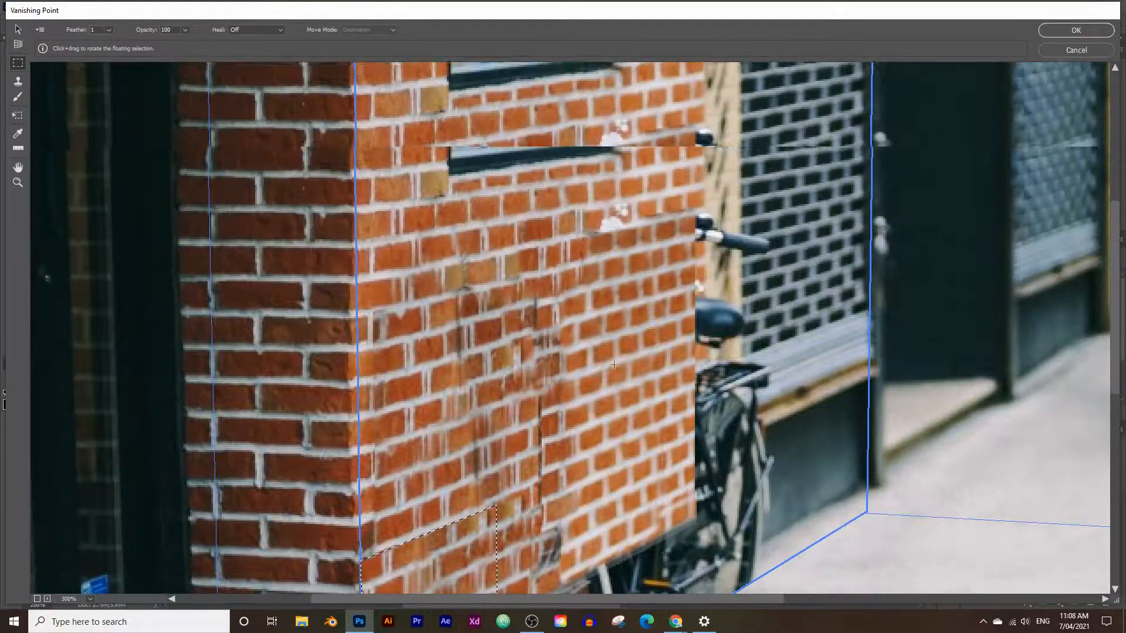
{"action": "left_click_drag", "start_coordinate": [538, 271], "coordinate": [689, 468]}
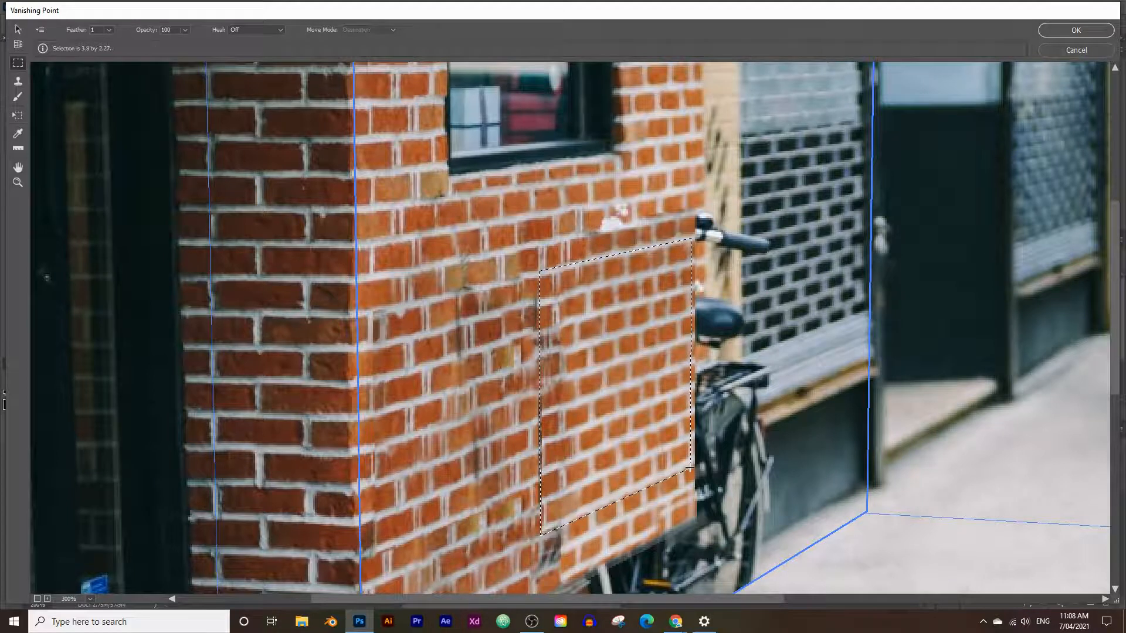
{"action": "scroll", "coordinate": [585, 307], "scroll_direction": "down", "scroll_amount": 6}
{"action": "left_click_drag", "start_coordinate": [598, 276], "coordinate": [638, 360]}
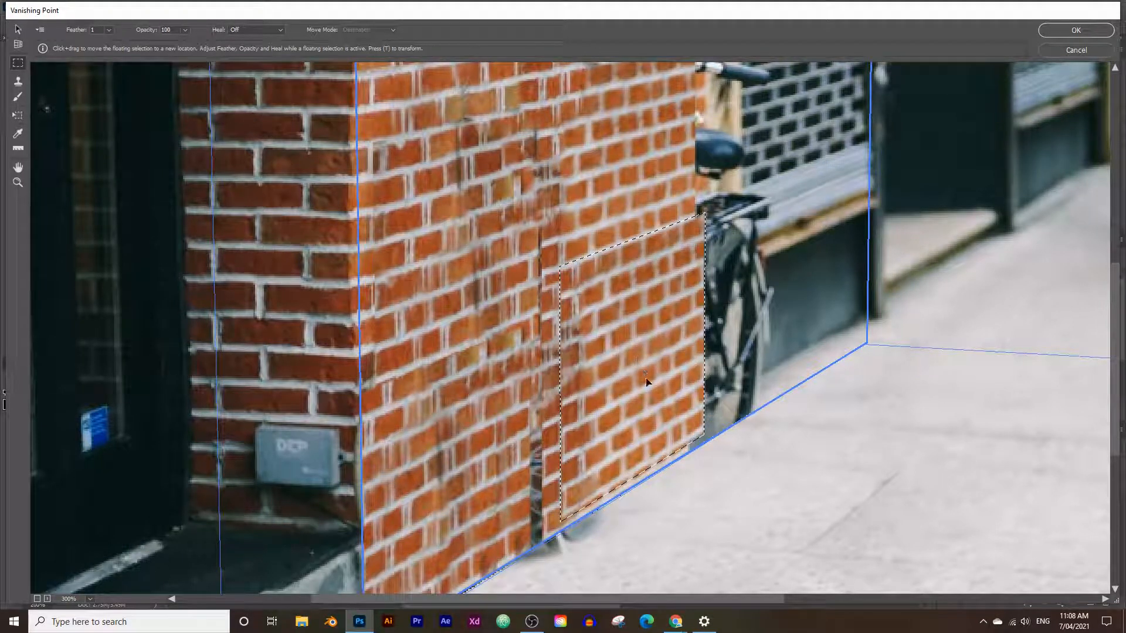
{"action": "key", "text": "ctrl+d"}
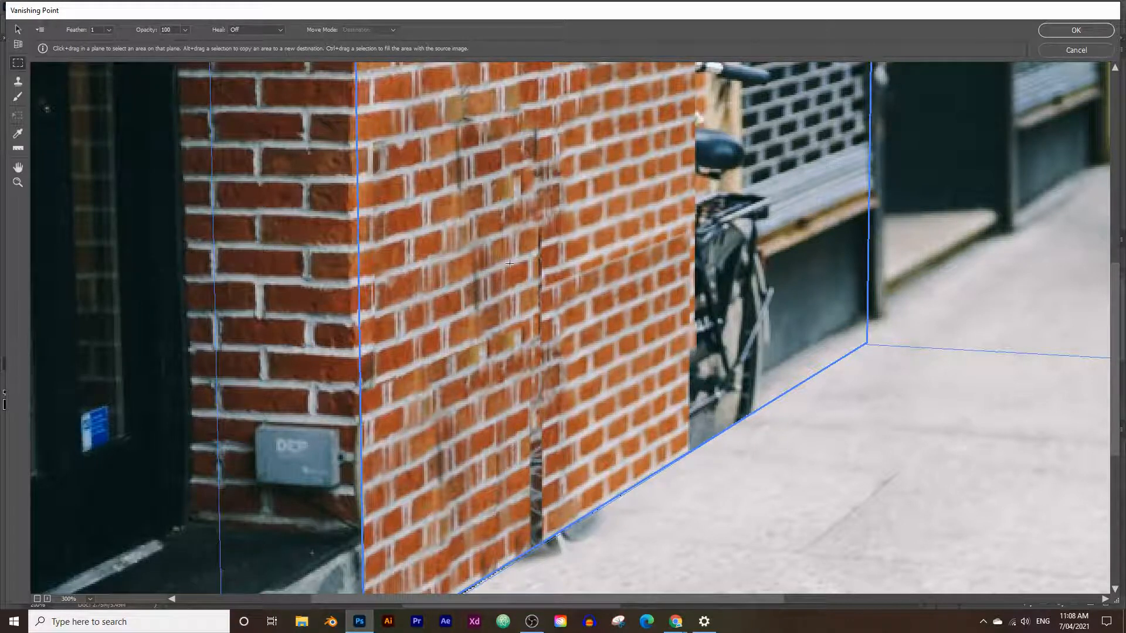
Step: Copy a narrow strip of bricks down over the dark gap between the two brick patches, and apply the filter
{"action": "scroll", "coordinate": [516, 258], "scroll_direction": "up", "scroll_amount": 2}
{"action": "left_click_drag", "start_coordinate": [517, 210], "coordinate": [539, 395]}
{"action": "left_click_drag", "start_coordinate": [536, 309], "coordinate": [540, 511]}
{"action": "scroll", "coordinate": [594, 460], "scroll_direction": "down", "scroll_amount": 4}
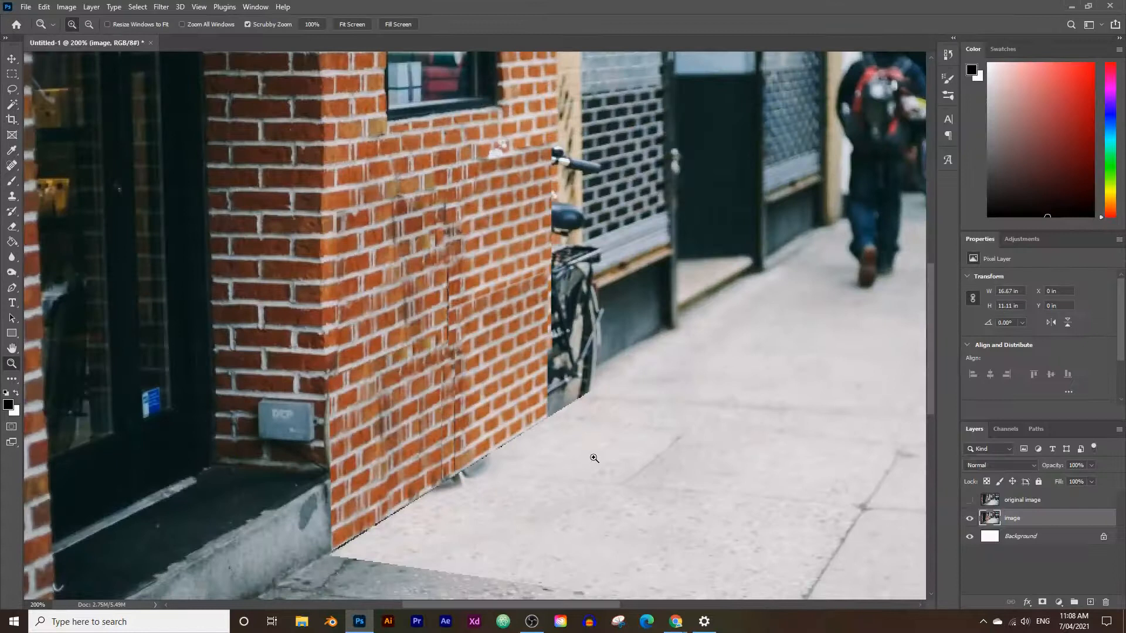
Step: Open Vanishing Point again on the "image" layer to work on the bicycle's remaining rear half
{"action": "left_click", "coordinate": [444, 295]}
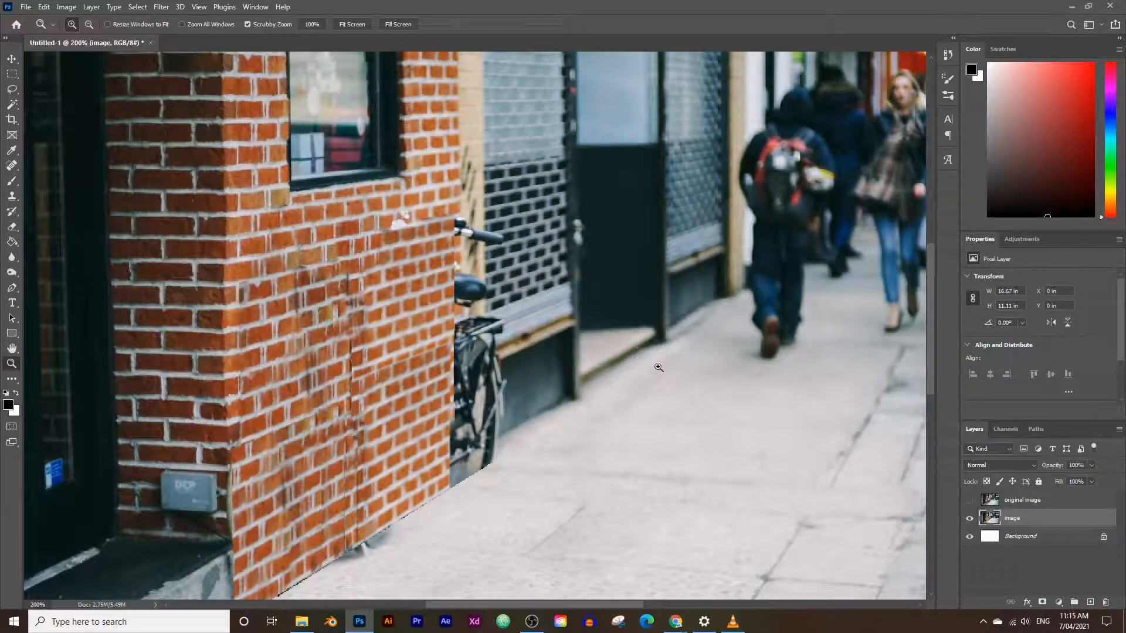
{"action": "scroll", "coordinate": [480, 433], "scroll_direction": "down", "scroll_amount": 1}
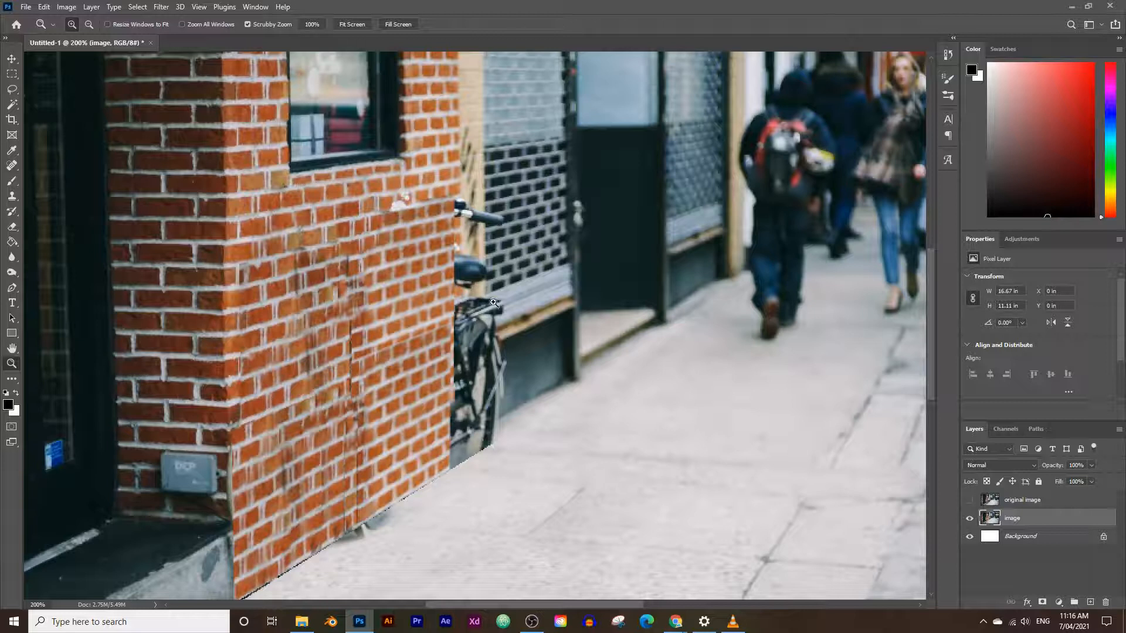
{"action": "scroll", "coordinate": [458, 334], "scroll_direction": "up", "scroll_amount": 1}
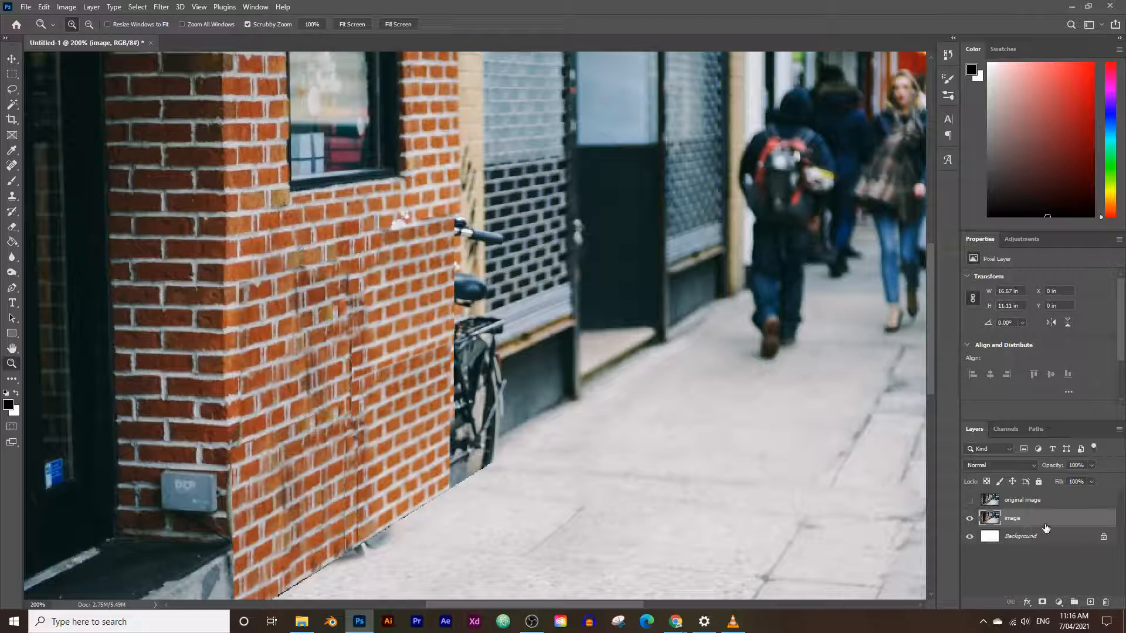
{"action": "left_click", "coordinate": [163, 7]}
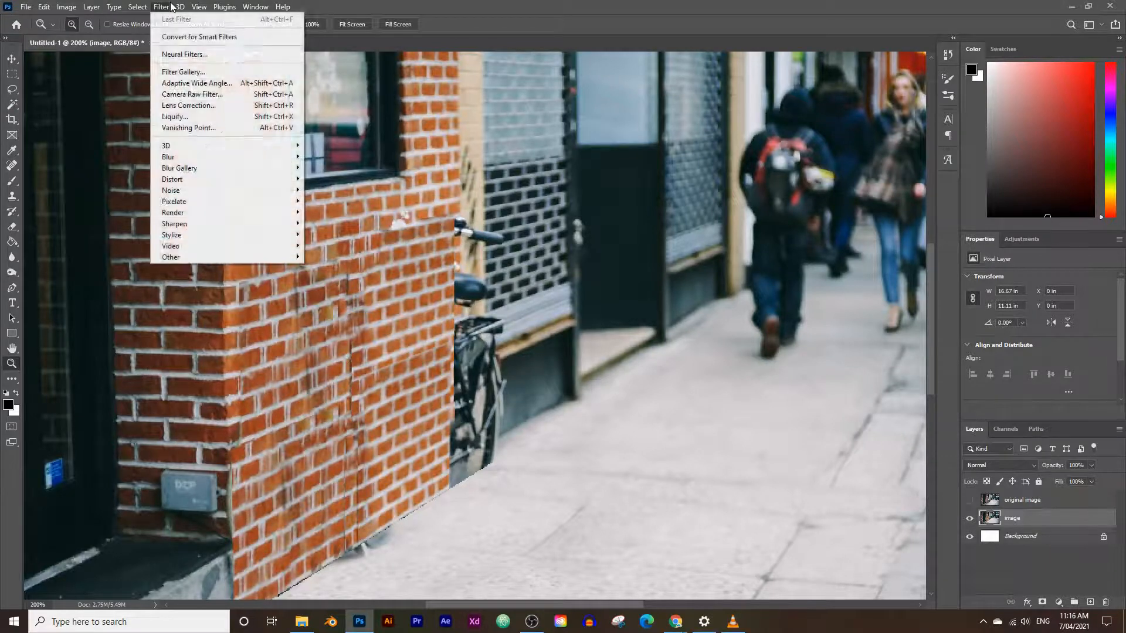
{"action": "left_click", "coordinate": [199, 128]}
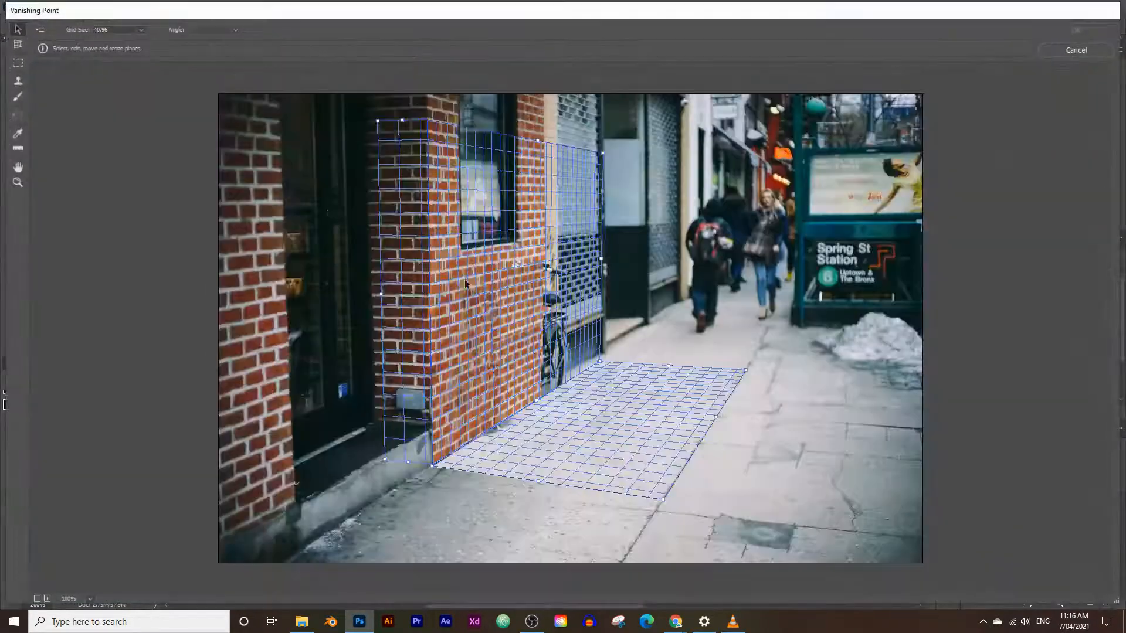
Step: With the Stamp tool at diameter 60, clone the clean beige pillar down over the shadow, handlebar and seat beside the brick wall
{"action": "left_click", "coordinate": [18, 183]}
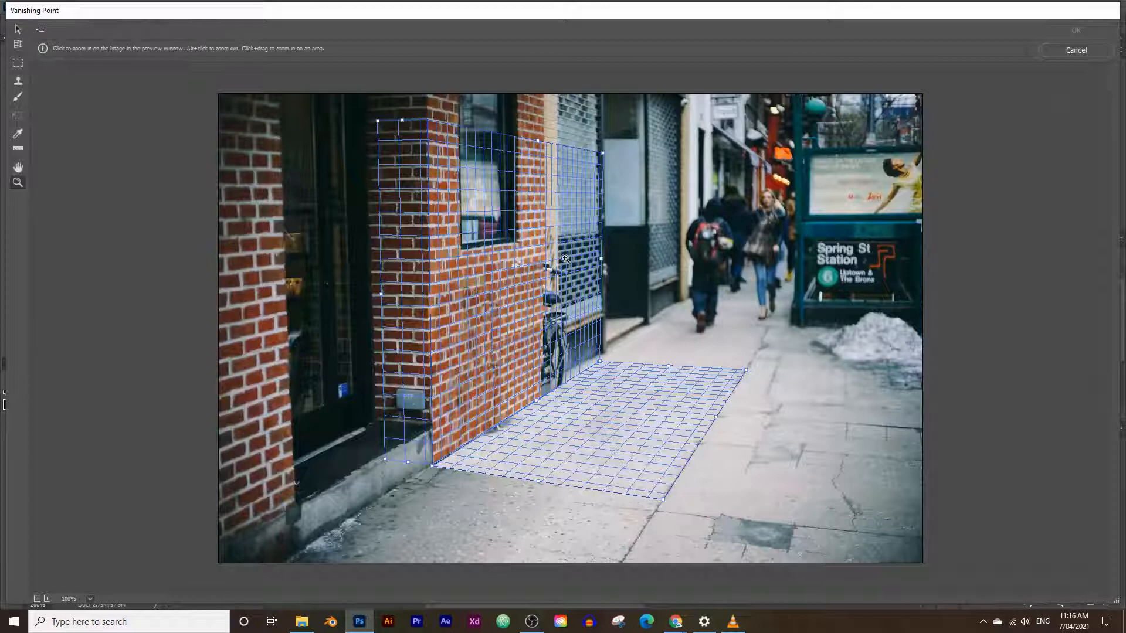
{"action": "left_click", "coordinate": [565, 259]}
{"action": "left_click", "coordinate": [545, 398]}
{"action": "scroll", "coordinate": [560, 382], "scroll_direction": "down", "scroll_amount": 5}
{"action": "scroll", "coordinate": [583, 311], "scroll_direction": "up", "scroll_amount": 7}
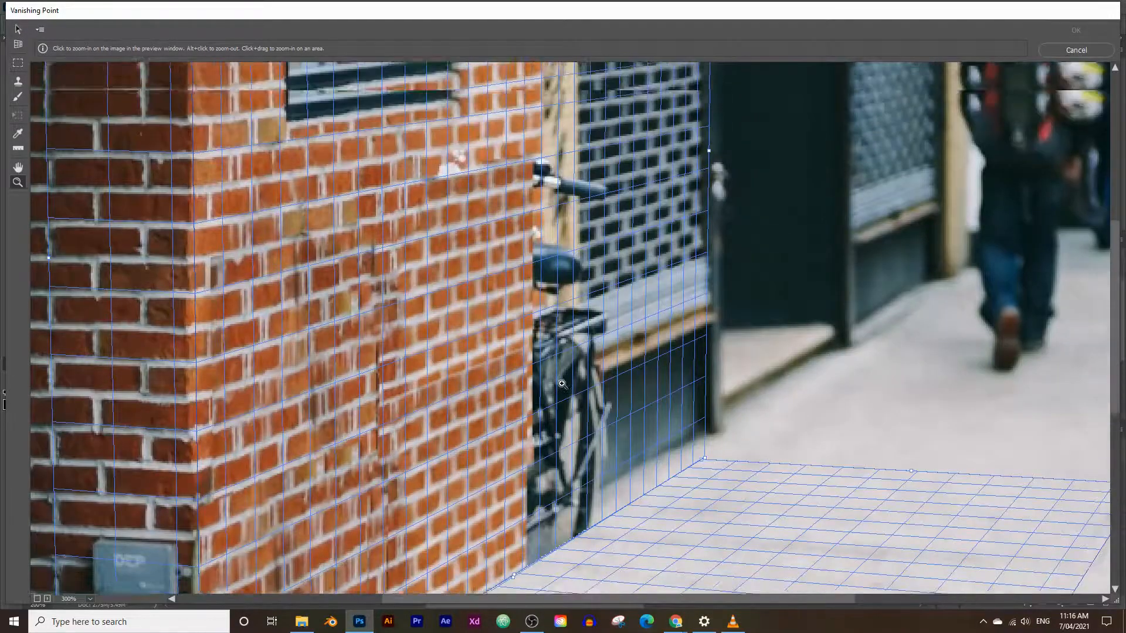
{"action": "scroll", "coordinate": [583, 311], "scroll_direction": "up", "scroll_amount": 1}
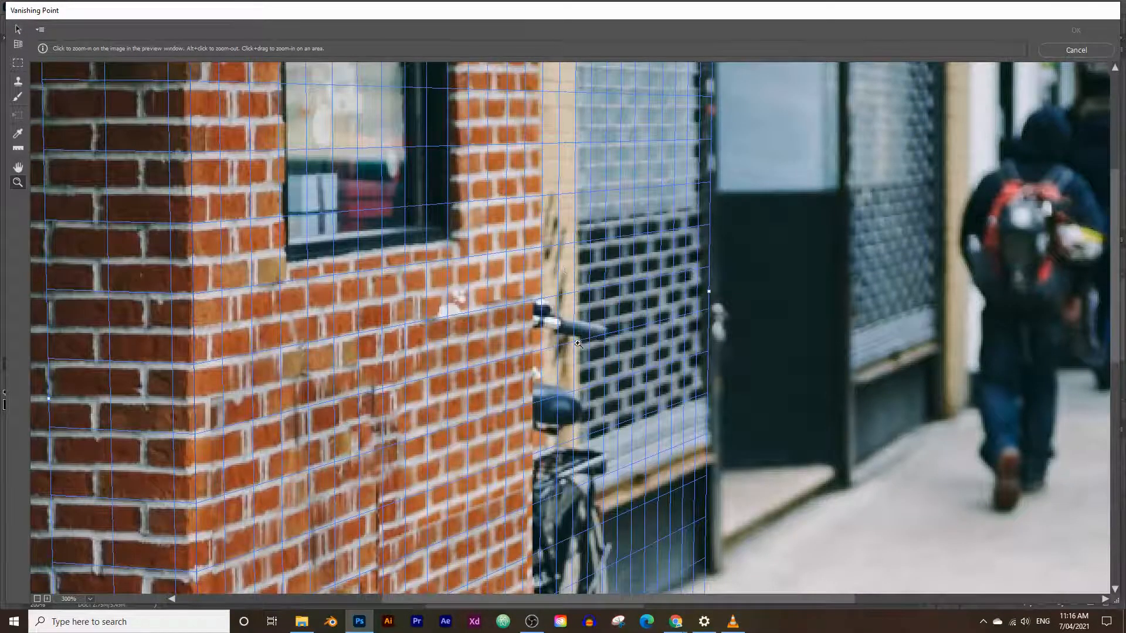
{"action": "scroll", "coordinate": [578, 343], "scroll_direction": "down", "scroll_amount": 2}
{"action": "scroll", "coordinate": [144, 223], "scroll_direction": "up", "scroll_amount": 4}
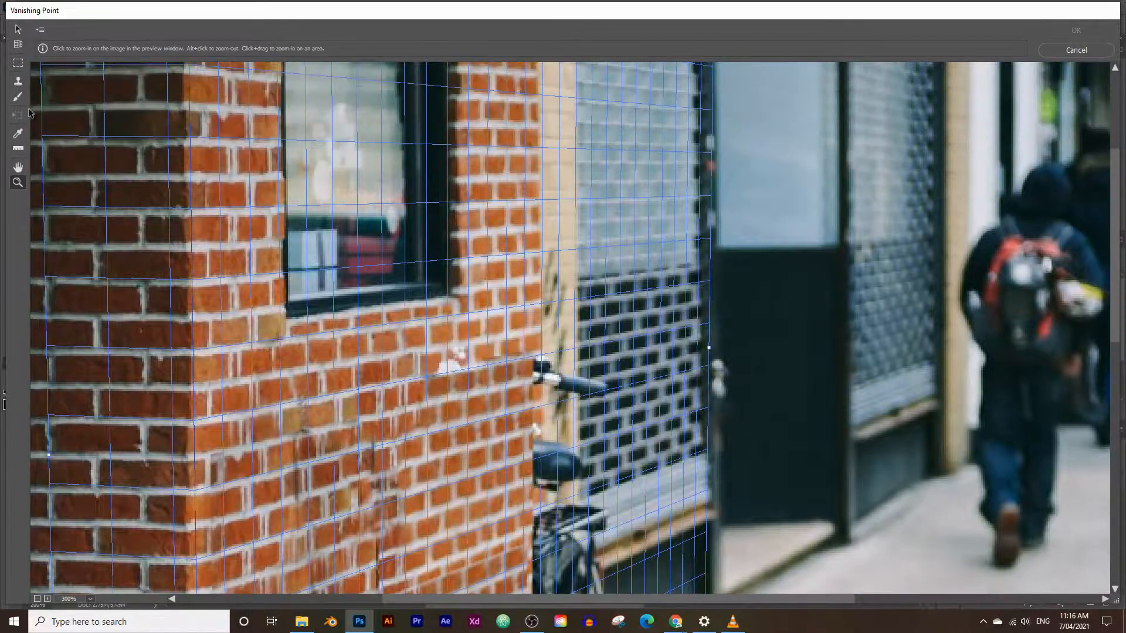
{"action": "left_click", "coordinate": [18, 82]}
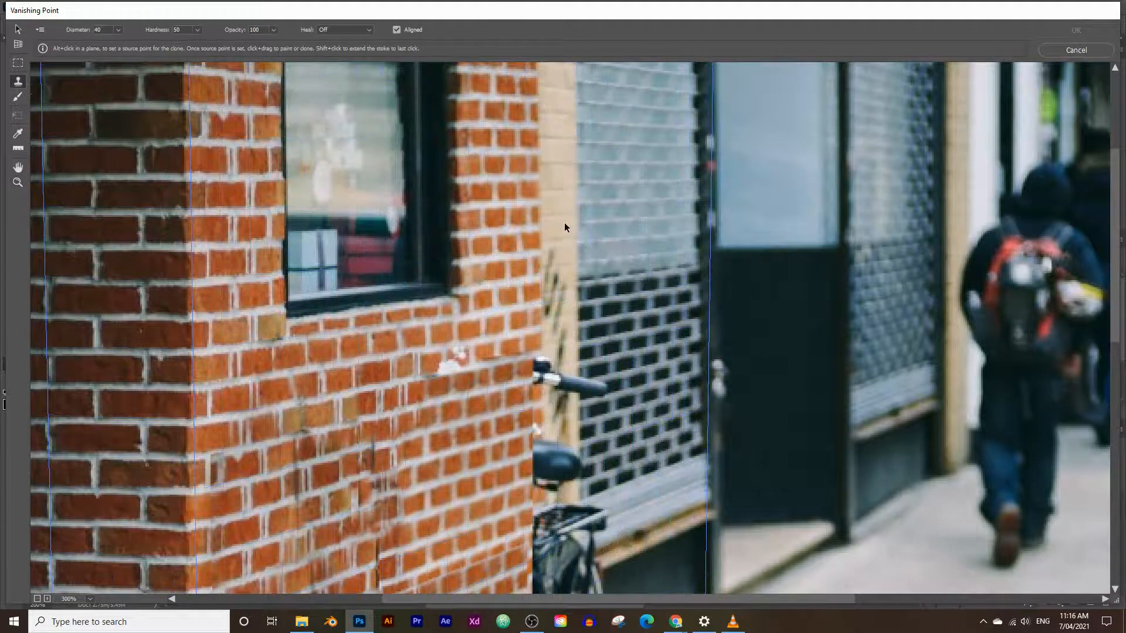
{"action": "key", "text": "alt"}
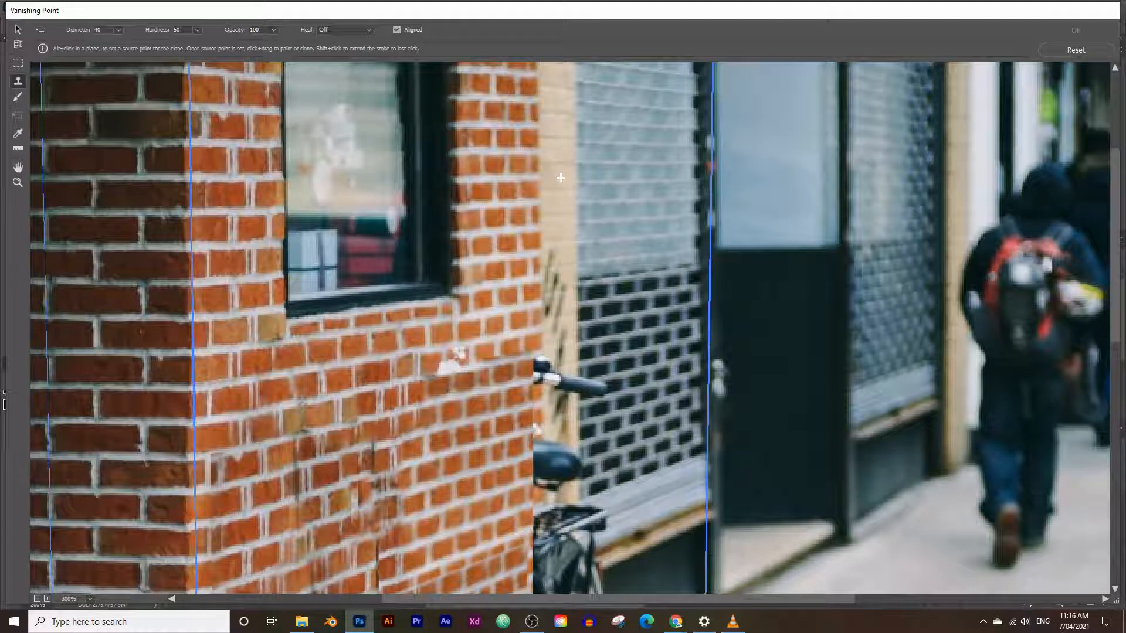
{"action": "left_click", "coordinate": [560, 177], "text": "alt"}
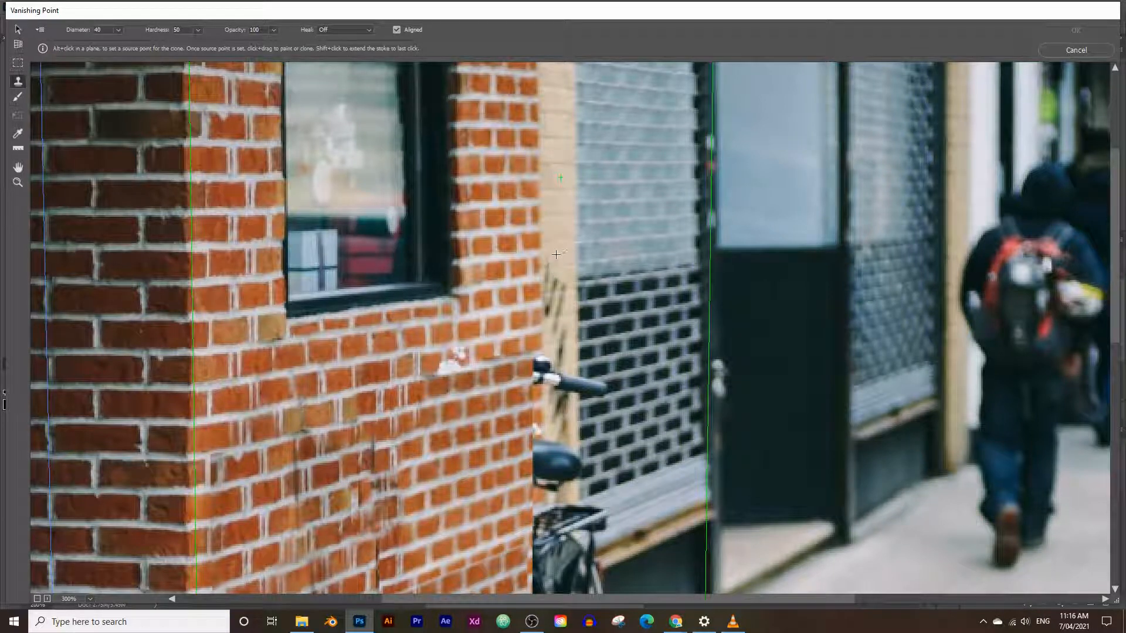
{"action": "key", "text": "bracketright"}
{"action": "key", "text": "bracketright"}
{"action": "mouse_move", "coordinate": [561, 260]}
{"action": "left_mouse_down"}
{"action": "mouse_move", "coordinate": [567, 388]}
{"action": "mouse_move", "coordinate": [566, 464]}
{"action": "left_mouse_up"}
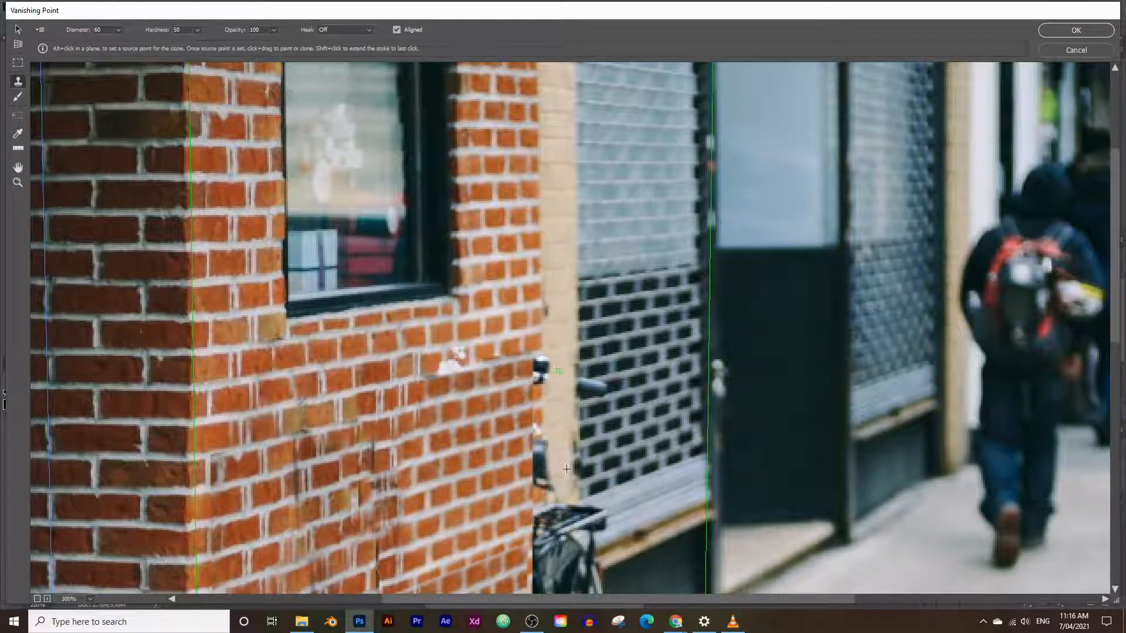
Step: Clone the shutter's dark grille pattern over the handlebar grip and along the shutter's edge next to the beige pillar
{"action": "key", "text": "alt"}
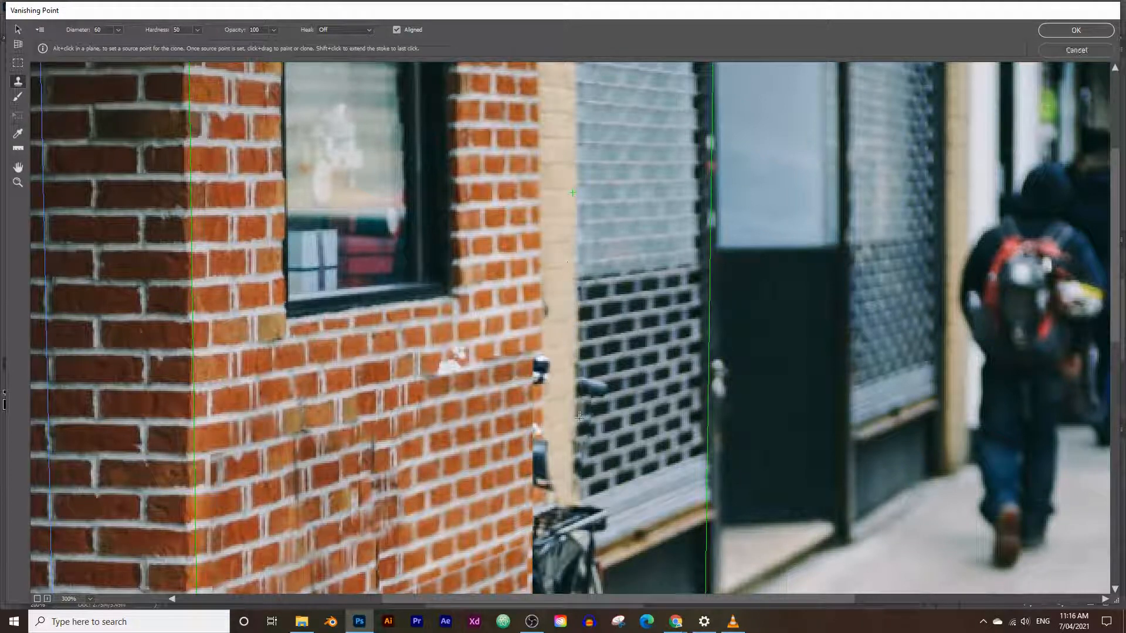
{"action": "left_click", "coordinate": [676, 386], "text": "alt"}
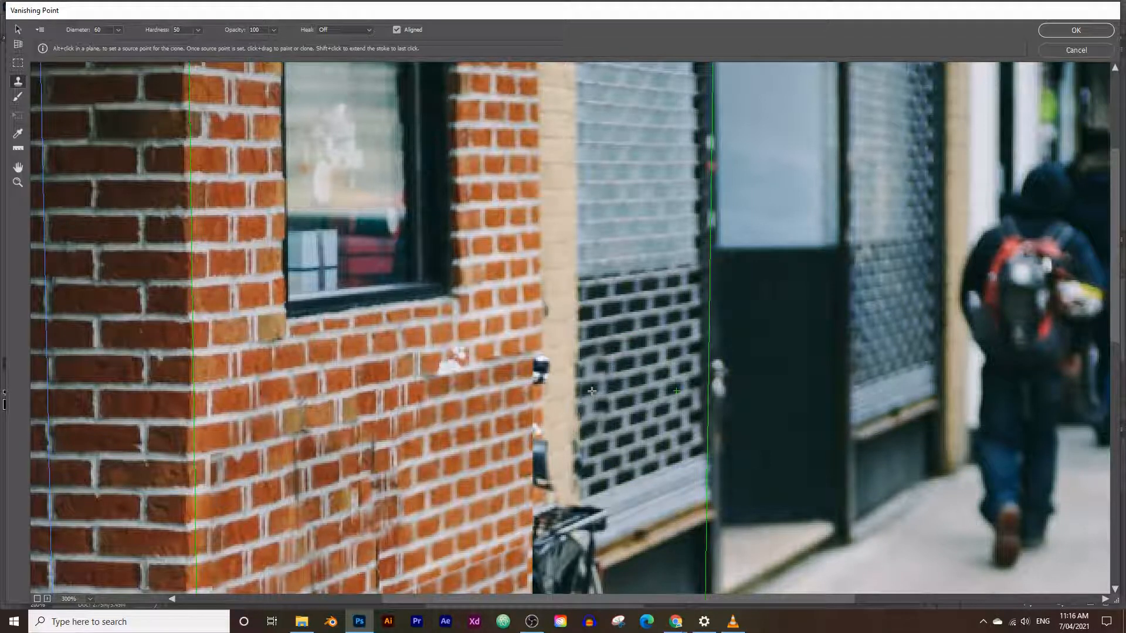
{"action": "mouse_move", "coordinate": [593, 392]}
{"action": "left_mouse_down"}
{"action": "mouse_move", "coordinate": [591, 486]}
{"action": "mouse_move", "coordinate": [590, 451]}
{"action": "left_mouse_up"}
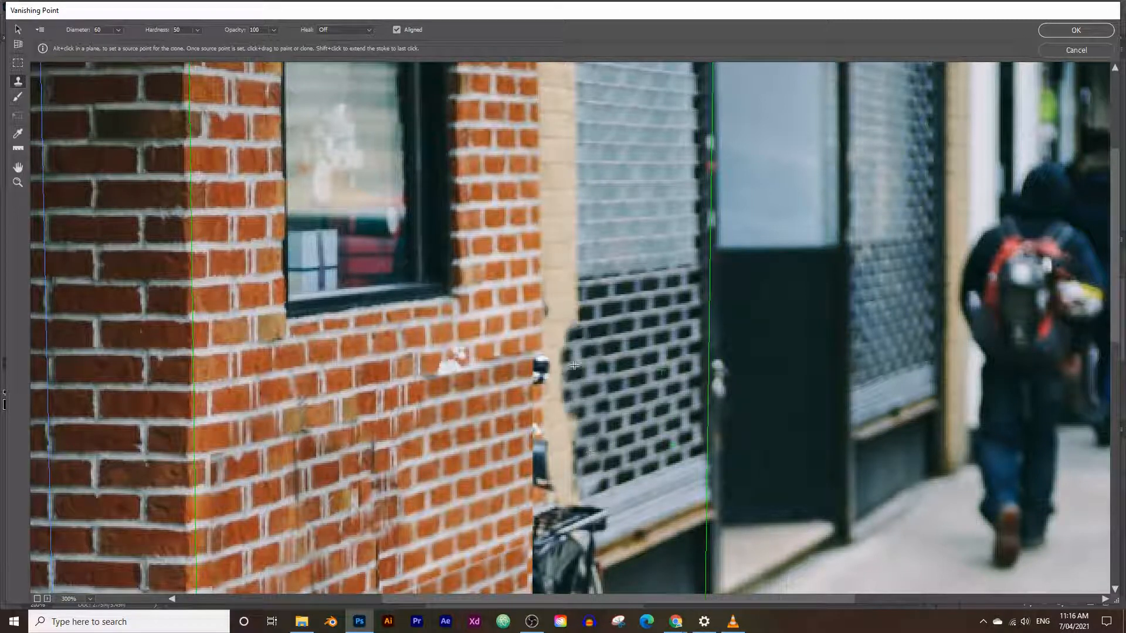
{"action": "left_click", "coordinate": [585, 495]}
Step: Clone bricks from beside the window down the wall's far edge, and beige pillar over the leftover handlebar and seat pieces
{"action": "scroll", "coordinate": [587, 468], "scroll_direction": "down", "scroll_amount": 5}
{"action": "scroll", "coordinate": [587, 468], "scroll_direction": "up", "scroll_amount": 4}
{"action": "mouse_move", "coordinate": [527, 155]}
{"action": "left_mouse_down"}
{"action": "mouse_move", "coordinate": [527, 234]}
{"action": "mouse_move", "coordinate": [528, 189]}
{"action": "left_mouse_up"}
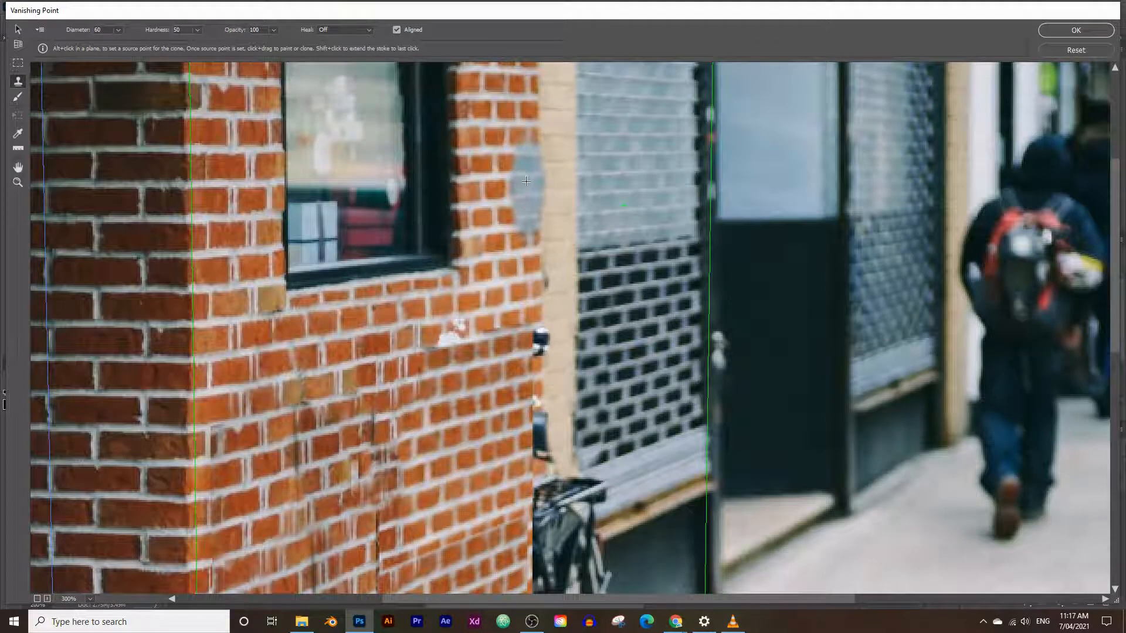
{"action": "left_click", "coordinate": [526, 181], "text": "alt"}
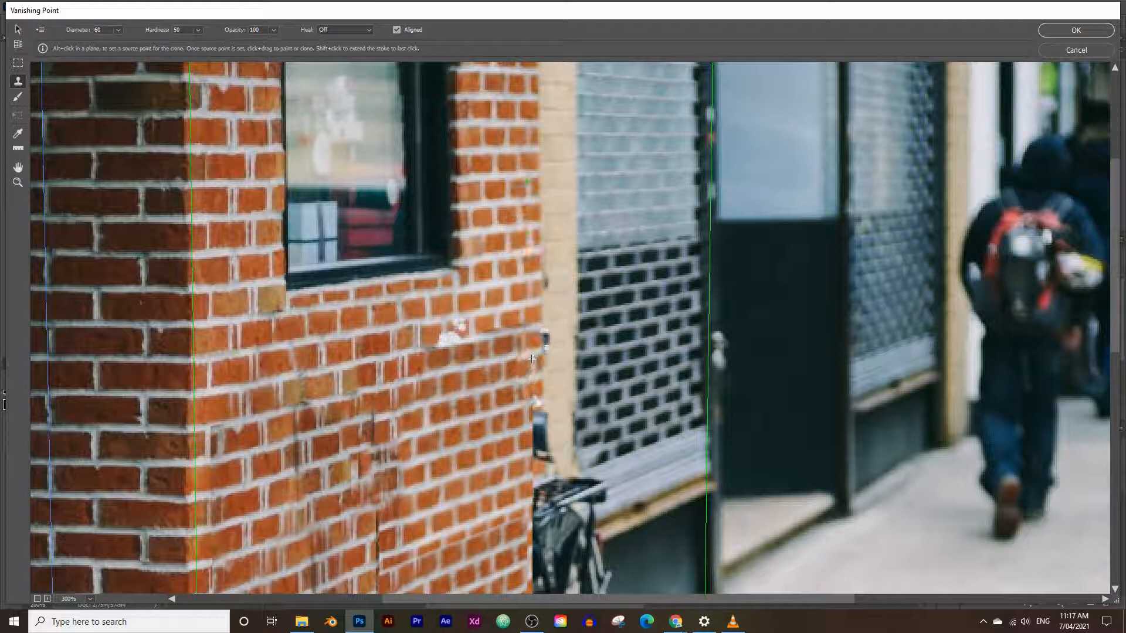
{"action": "mouse_move", "coordinate": [531, 359]}
{"action": "left_mouse_down"}
{"action": "mouse_move", "coordinate": [523, 401]}
{"action": "mouse_move", "coordinate": [533, 452]}
{"action": "left_mouse_up"}
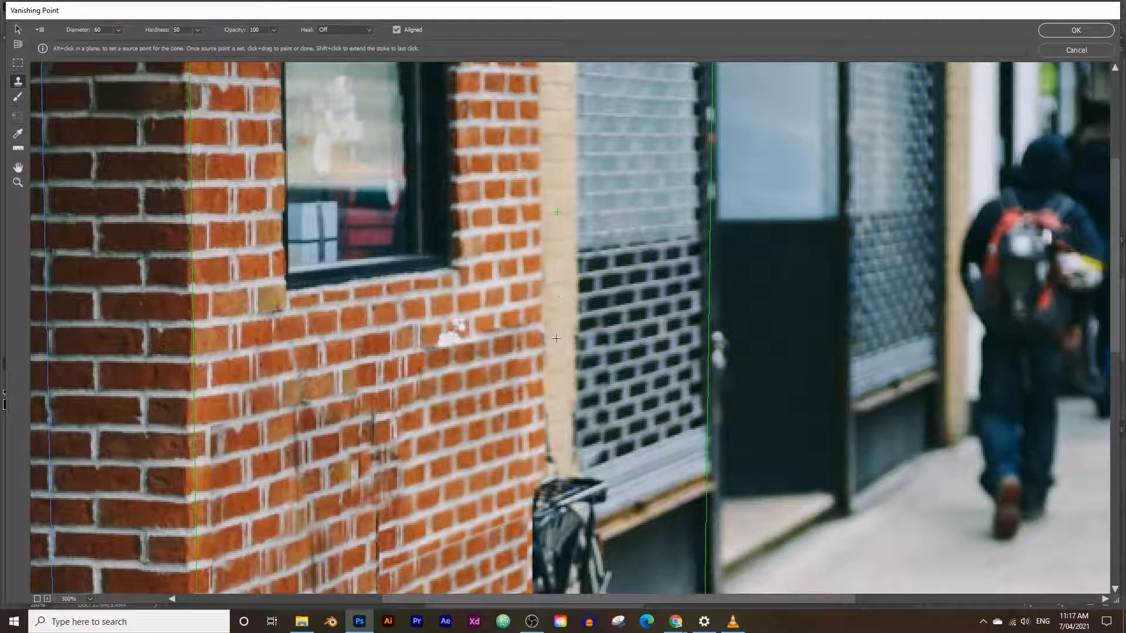
{"action": "scroll", "coordinate": [479, 338], "scroll_direction": "down", "scroll_amount": 7}
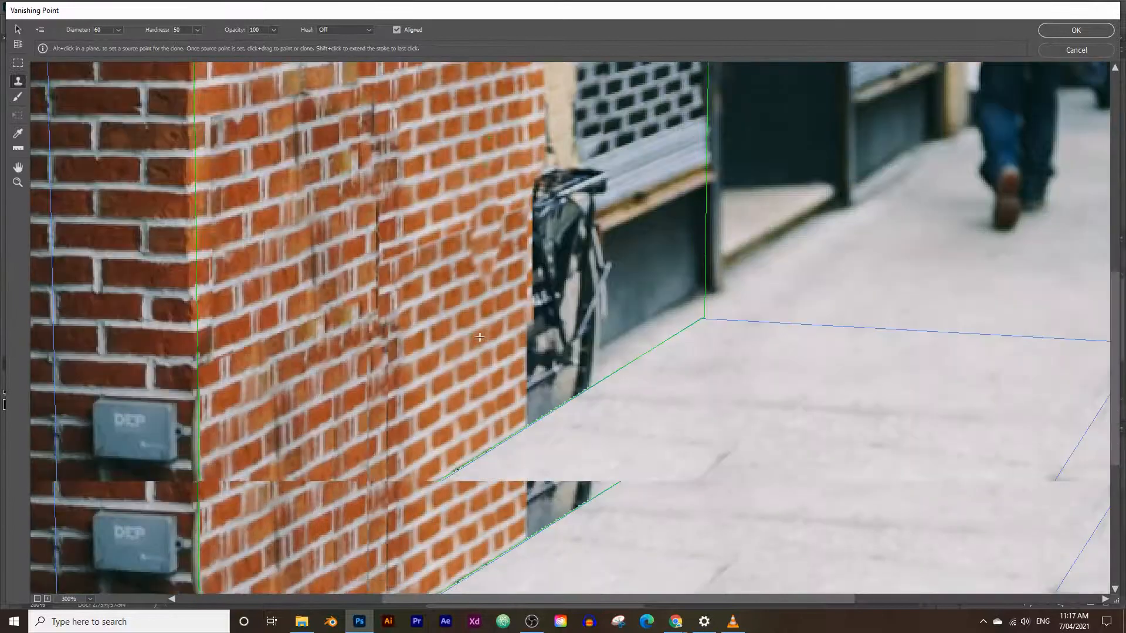
Step: Clone bricks from beneath the window down the wall's far edge, covering the bicycle's edge from the saddle to the pavement
{"action": "scroll", "coordinate": [480, 258], "scroll_direction": "up", "scroll_amount": 1}
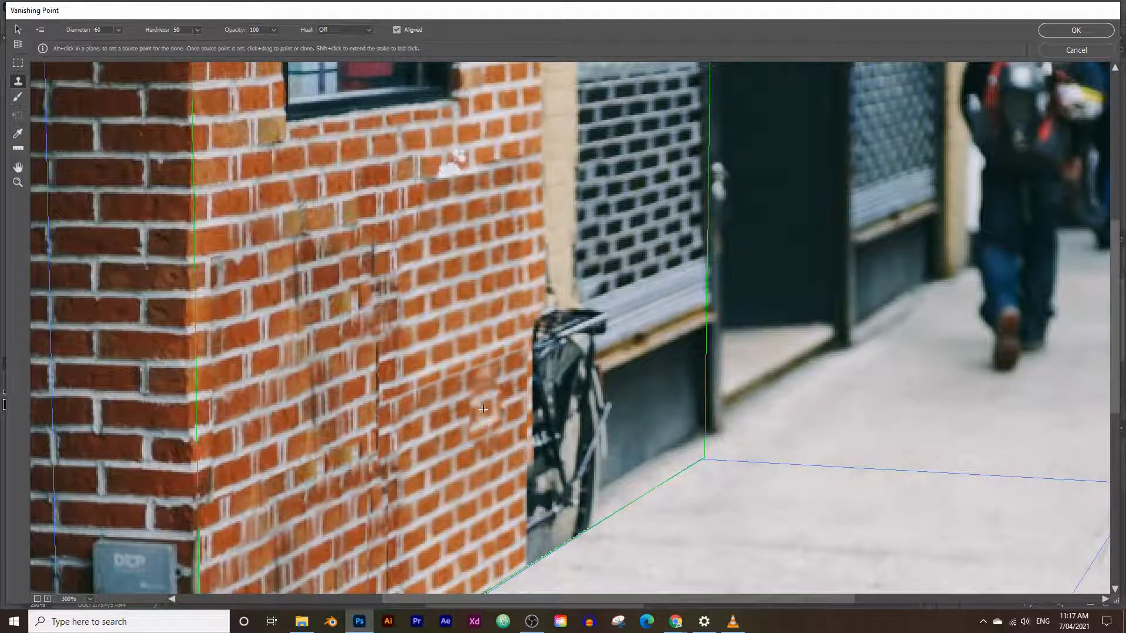
{"action": "left_click_drag", "start_coordinate": [472, 267], "coordinate": [457, 243]}
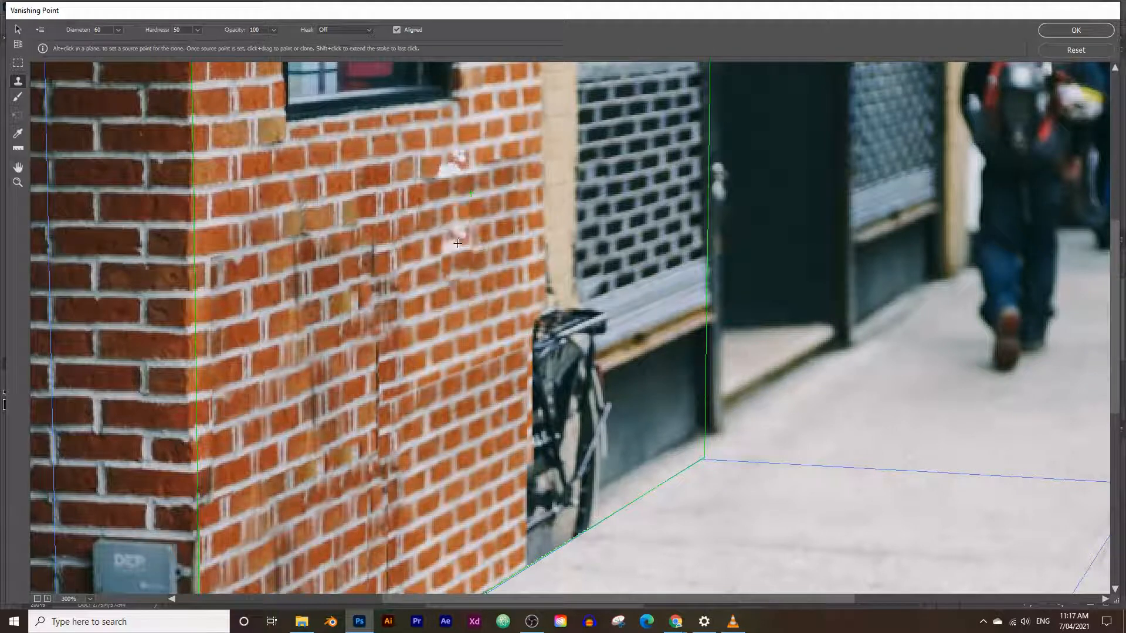
{"action": "left_click", "coordinate": [458, 243], "text": "alt"}
{"action": "left_click_drag", "start_coordinate": [527, 315], "coordinate": [525, 346]}
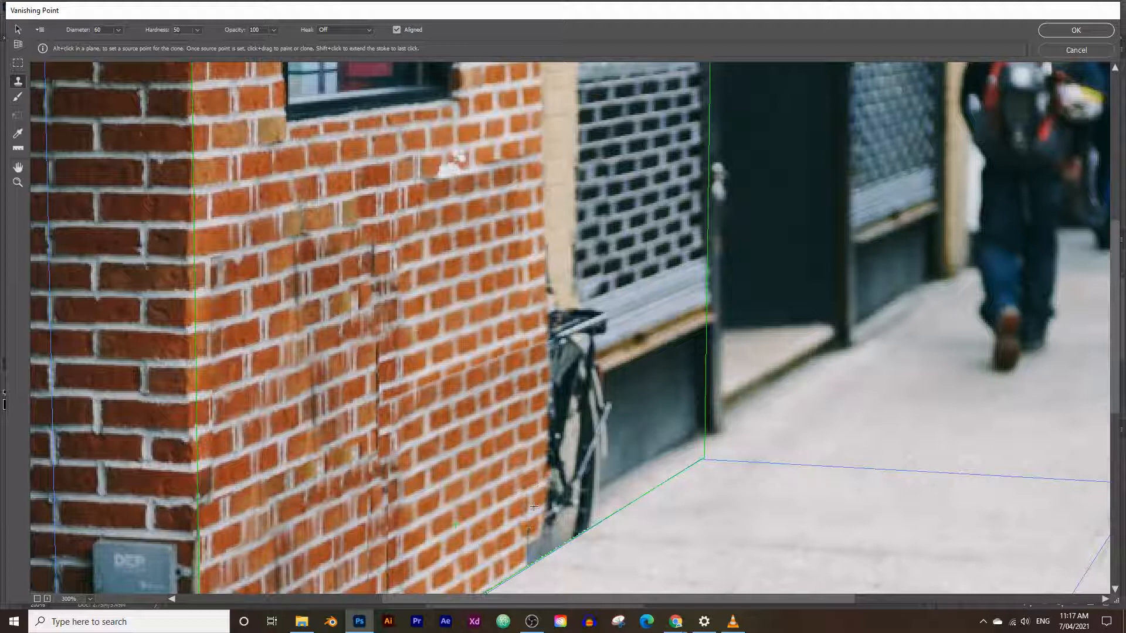
{"action": "mouse_move", "coordinate": [537, 515]}
{"action": "left_mouse_down"}
{"action": "mouse_move", "coordinate": [535, 543]}
{"action": "mouse_move", "coordinate": [544, 515]}
{"action": "mouse_move", "coordinate": [531, 342]}
{"action": "mouse_move", "coordinate": [571, 555]}
{"action": "left_mouse_up"}
Step: Clone the beige pillar from beside the shutter down over the saddle and upper part of the rear wheel
{"action": "scroll", "coordinate": [569, 411], "scroll_direction": "up", "scroll_amount": 2}
{"action": "left_click_drag", "start_coordinate": [557, 293], "coordinate": [561, 249]}
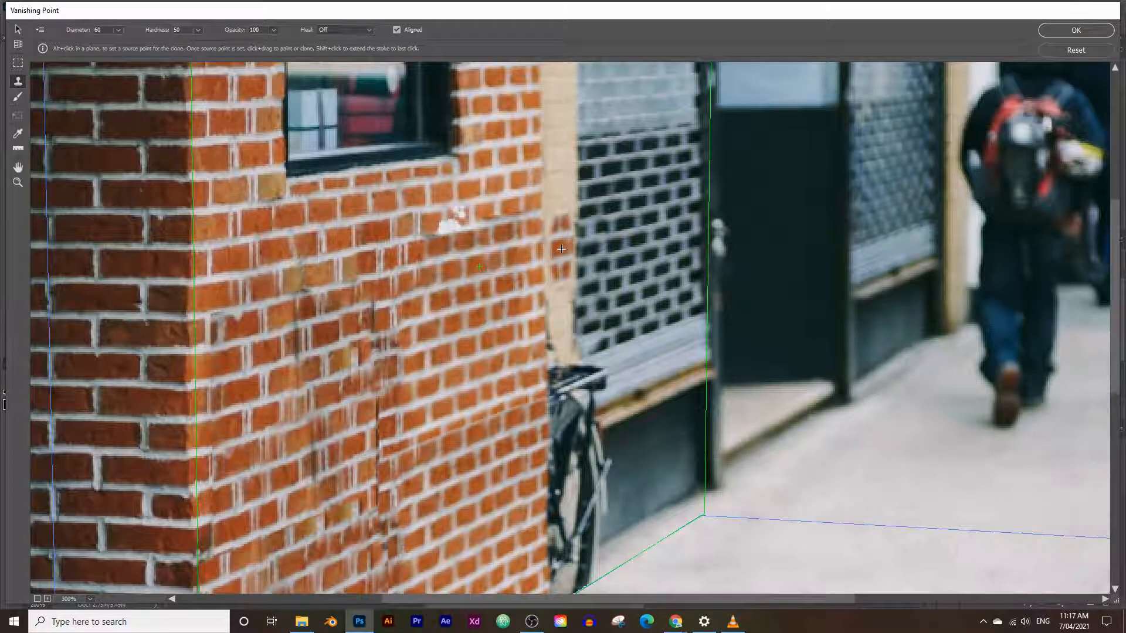
{"action": "left_click", "coordinate": [561, 248], "text": "alt"}
{"action": "scroll", "coordinate": [562, 281], "scroll_direction": "down", "scroll_amount": 2}
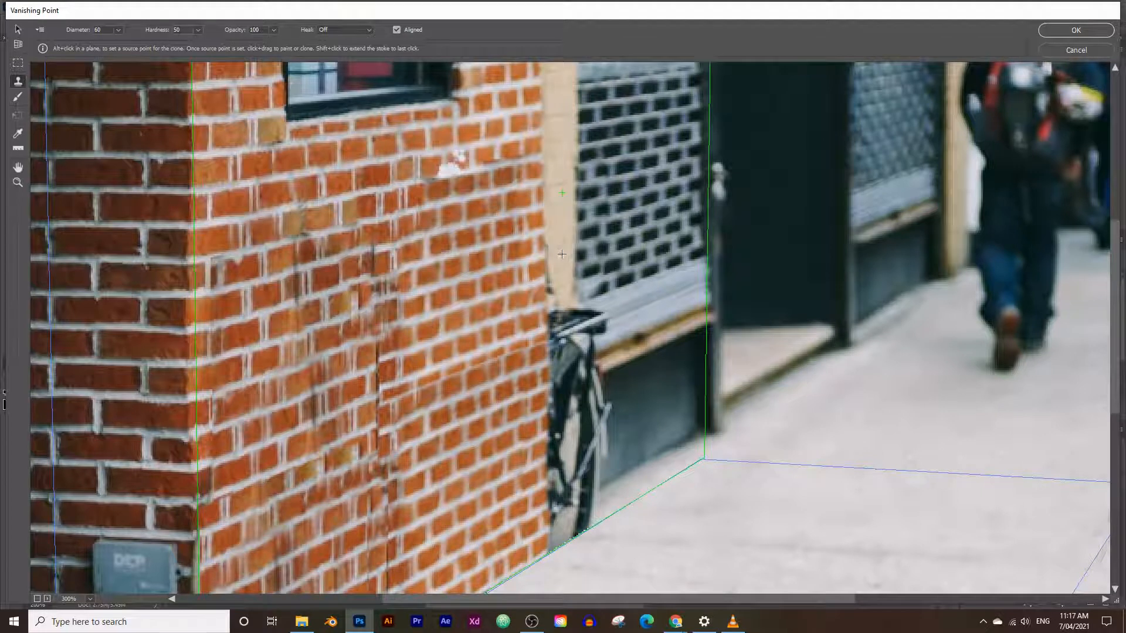
{"action": "left_click_drag", "start_coordinate": [562, 254], "coordinate": [562, 497]}
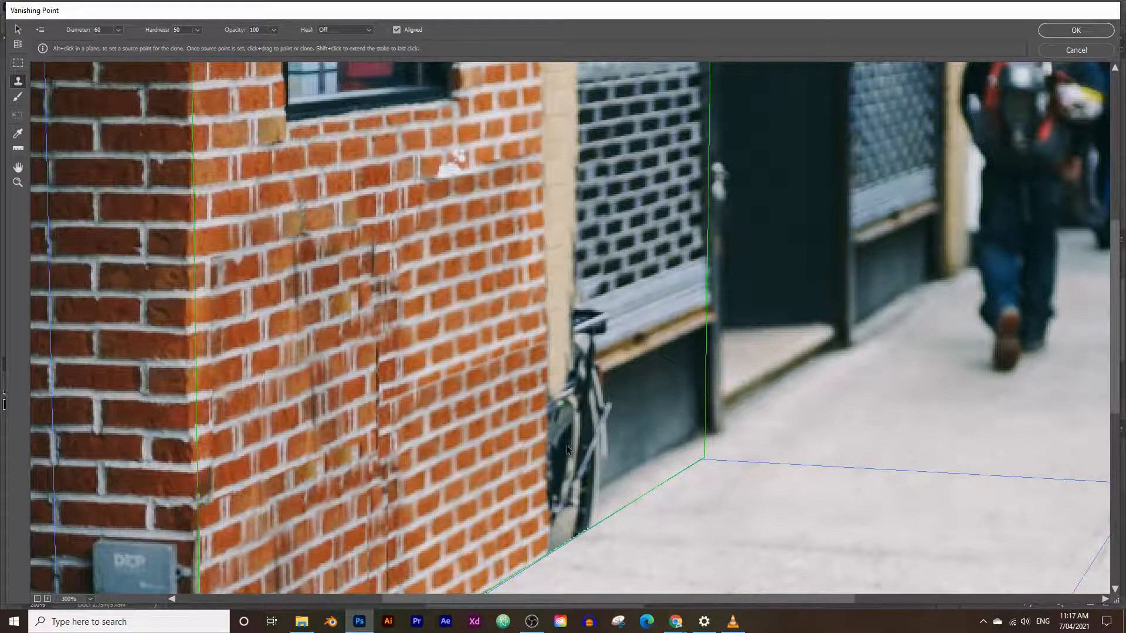
Step: Sample a cleaner, higher section of the beige pillar and clone it down to the pavement over the wheel
{"action": "scroll", "coordinate": [601, 323], "scroll_direction": "up", "scroll_amount": 3}
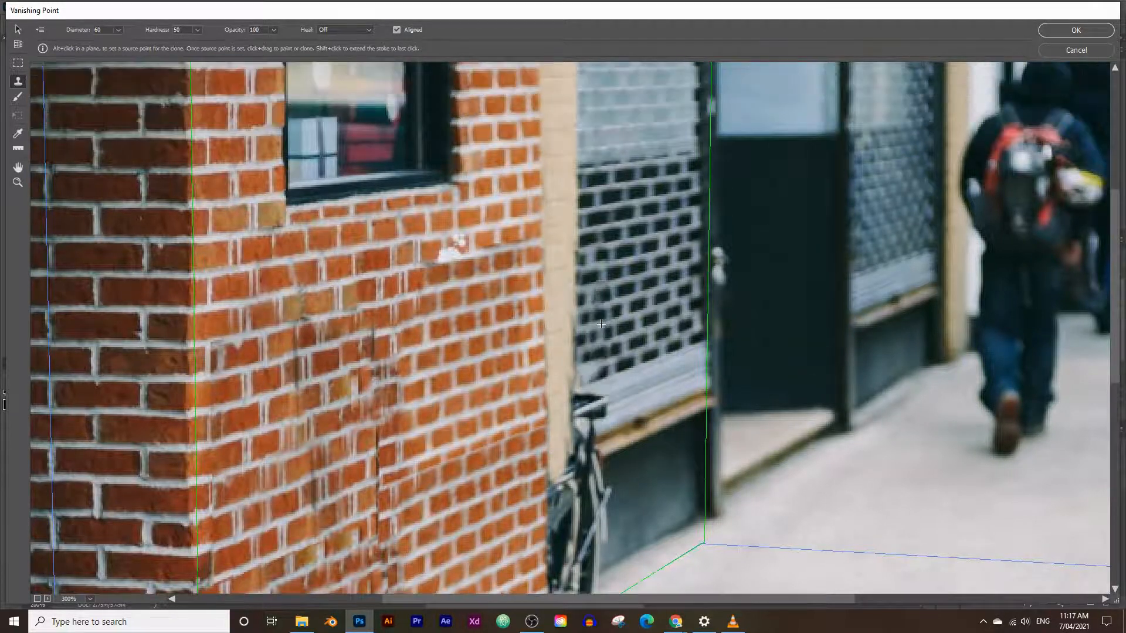
{"action": "scroll", "coordinate": [601, 324], "scroll_direction": "up", "scroll_amount": 2}
{"action": "key", "text": "alt"}
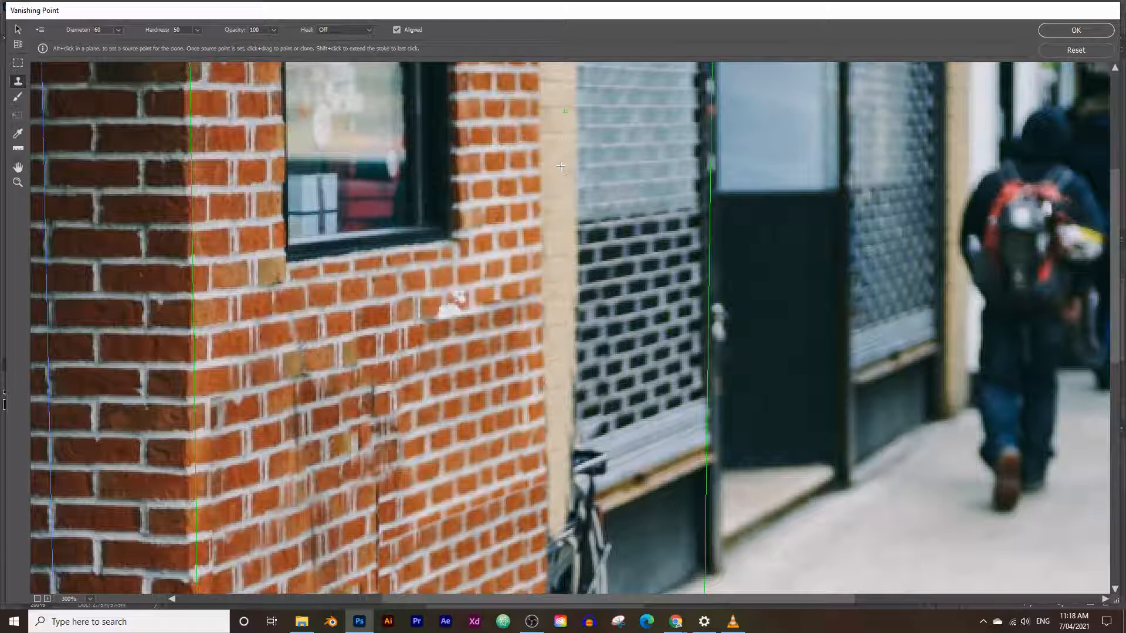
{"action": "left_click", "coordinate": [562, 166], "text": "alt"}
{"action": "scroll", "coordinate": [562, 163], "scroll_direction": "down", "scroll_amount": 5}
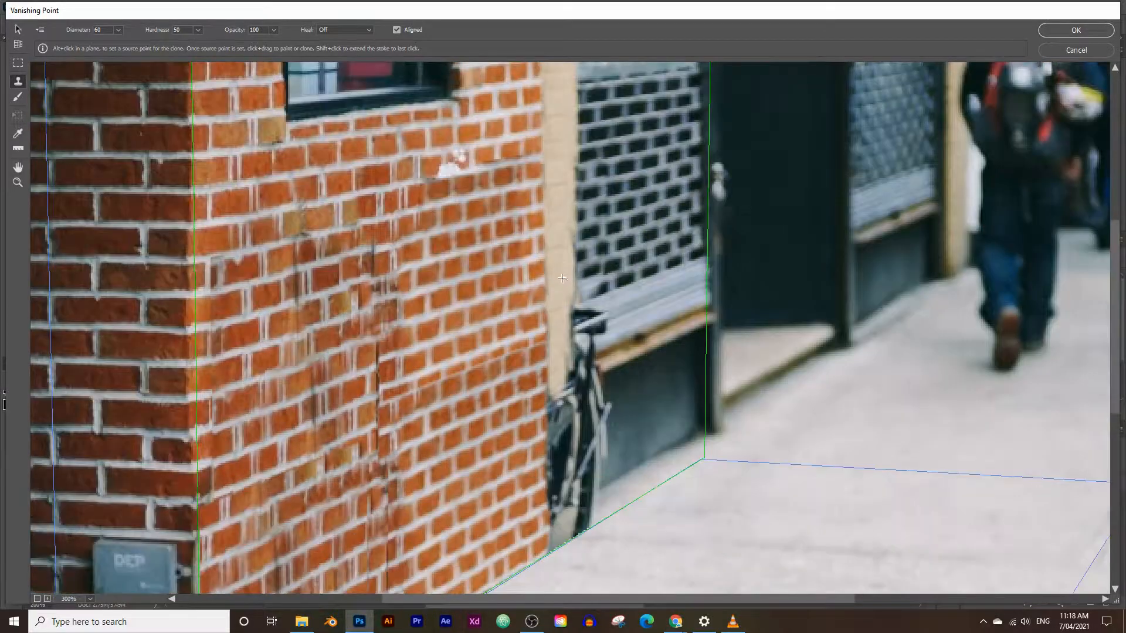
{"action": "left_click_drag", "start_coordinate": [562, 279], "coordinate": [569, 508]}
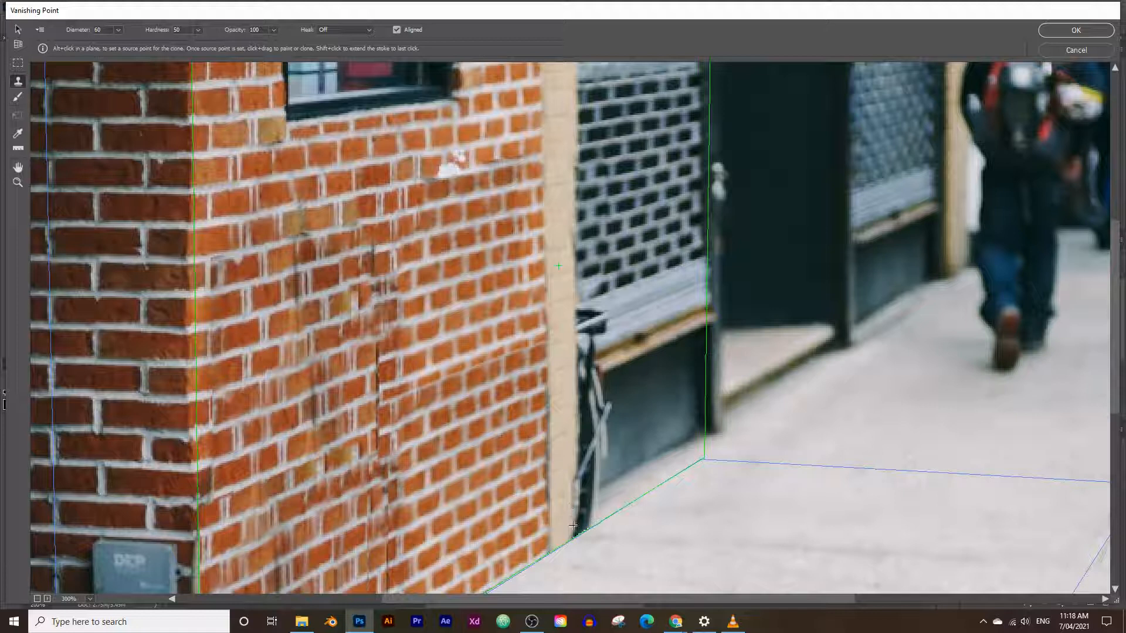
Step: Clone the dark panel below the shutter over the remaining rear wheel and frame beside the pillar
{"action": "scroll", "coordinate": [573, 526], "scroll_direction": "up", "scroll_amount": 4}
{"action": "scroll", "coordinate": [587, 400], "scroll_direction": "down", "scroll_amount": 5}
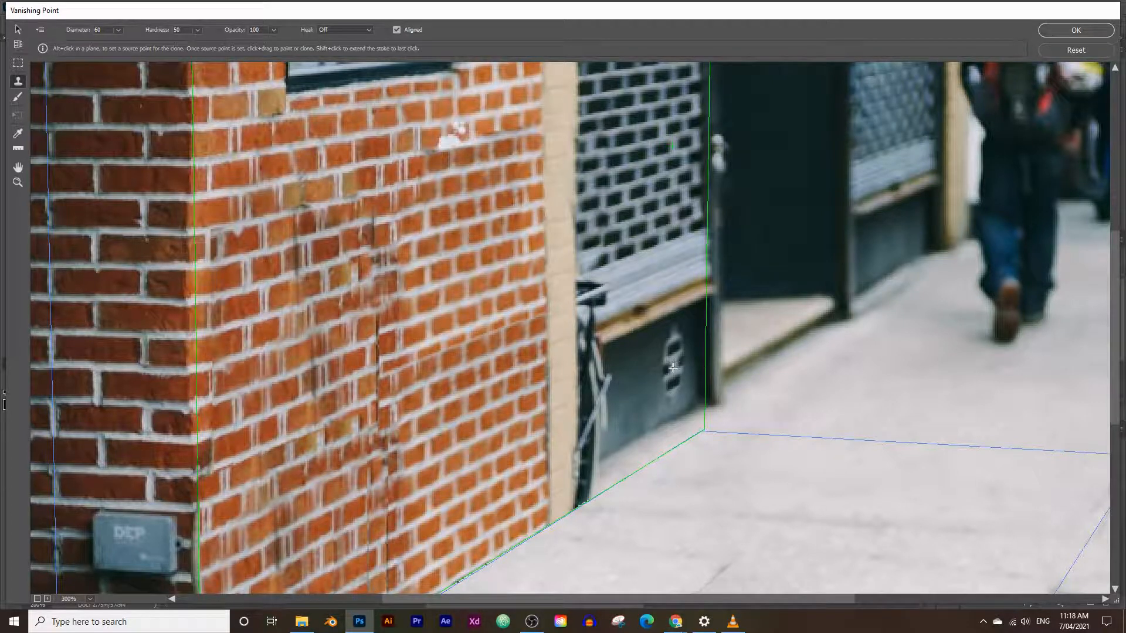
{"action": "left_click", "coordinate": [673, 367]}
{"action": "left_click", "coordinate": [673, 368], "text": "alt"}
{"action": "left_click", "coordinate": [610, 396]}
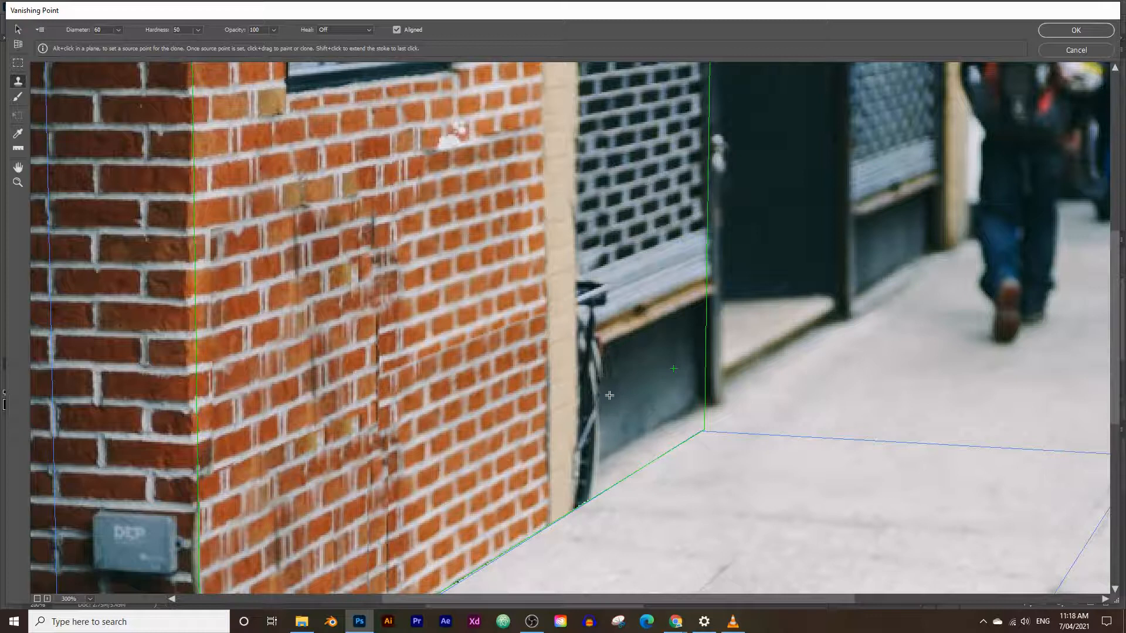
{"action": "mouse_move", "coordinate": [610, 398]}
{"action": "left_mouse_down"}
{"action": "mouse_move", "coordinate": [604, 443]}
{"action": "mouse_move", "coordinate": [598, 387]}
{"action": "mouse_move", "coordinate": [589, 463]}
{"action": "mouse_move", "coordinate": [593, 369]}
{"action": "mouse_move", "coordinate": [594, 394]}
{"action": "left_mouse_up"}
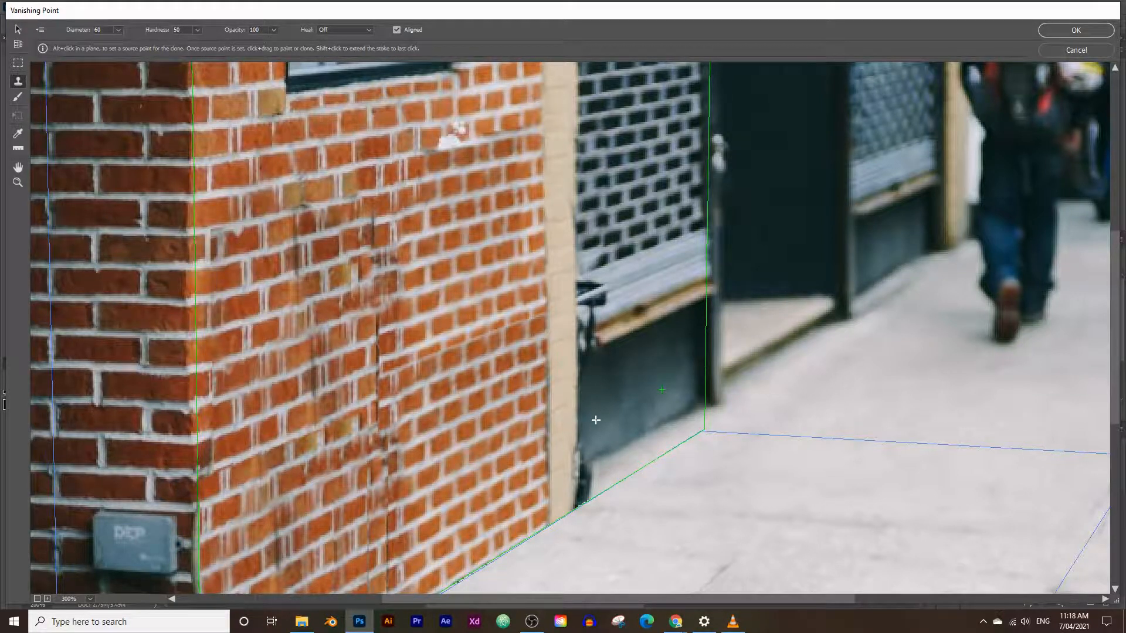
Step: Clone the wooden ledge and the shutter's metal base over the leftover luggage rack next to the pillar
{"action": "left_click", "coordinate": [730, 286], "text": "alt"}
{"action": "mouse_move", "coordinate": [676, 306]}
{"action": "left_mouse_down"}
{"action": "mouse_move", "coordinate": [668, 340]}
{"action": "mouse_move", "coordinate": [610, 329]}
{"action": "mouse_move", "coordinate": [598, 346]}
{"action": "mouse_move", "coordinate": [592, 302]}
{"action": "mouse_move", "coordinate": [580, 358]}
{"action": "mouse_move", "coordinate": [589, 344]}
{"action": "left_mouse_up"}
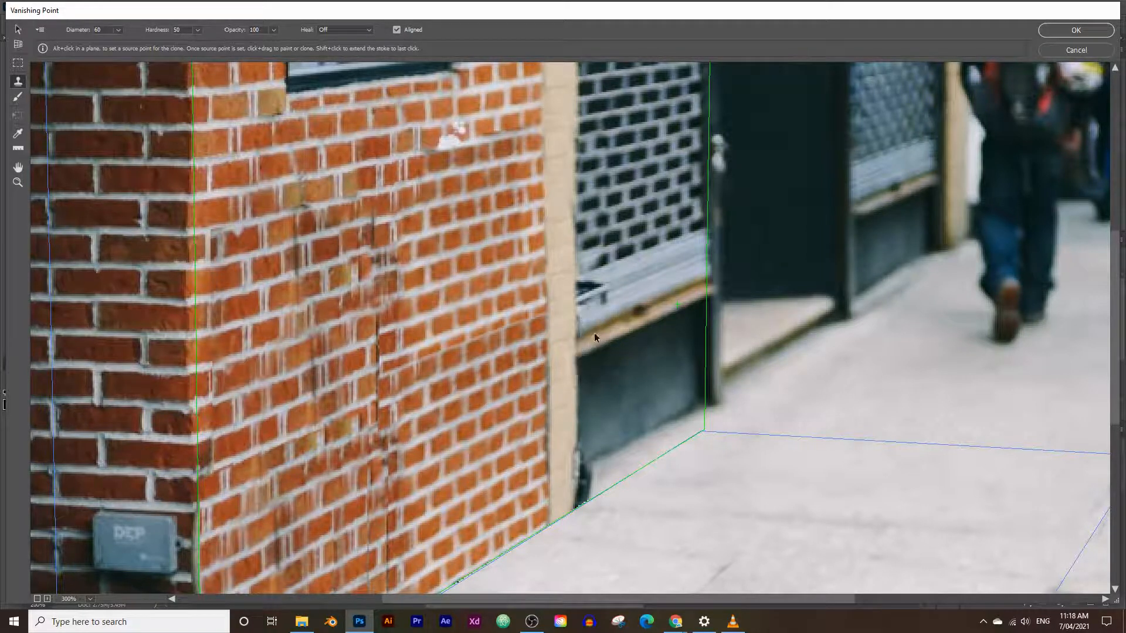
{"action": "left_click", "coordinate": [669, 273], "text": "alt"}
{"action": "mouse_move", "coordinate": [612, 287]}
{"action": "left_mouse_down"}
{"action": "mouse_move", "coordinate": [595, 295]}
{"action": "mouse_move", "coordinate": [586, 328]}
{"action": "mouse_move", "coordinate": [583, 276]}
{"action": "mouse_move", "coordinate": [597, 301]}
{"action": "left_mouse_up"}
Step: Clone the pavement strip beneath the dark panel over the last piece of tyre at the pillar's foot
{"action": "scroll", "coordinate": [650, 388], "scroll_direction": "down", "scroll_amount": 2}
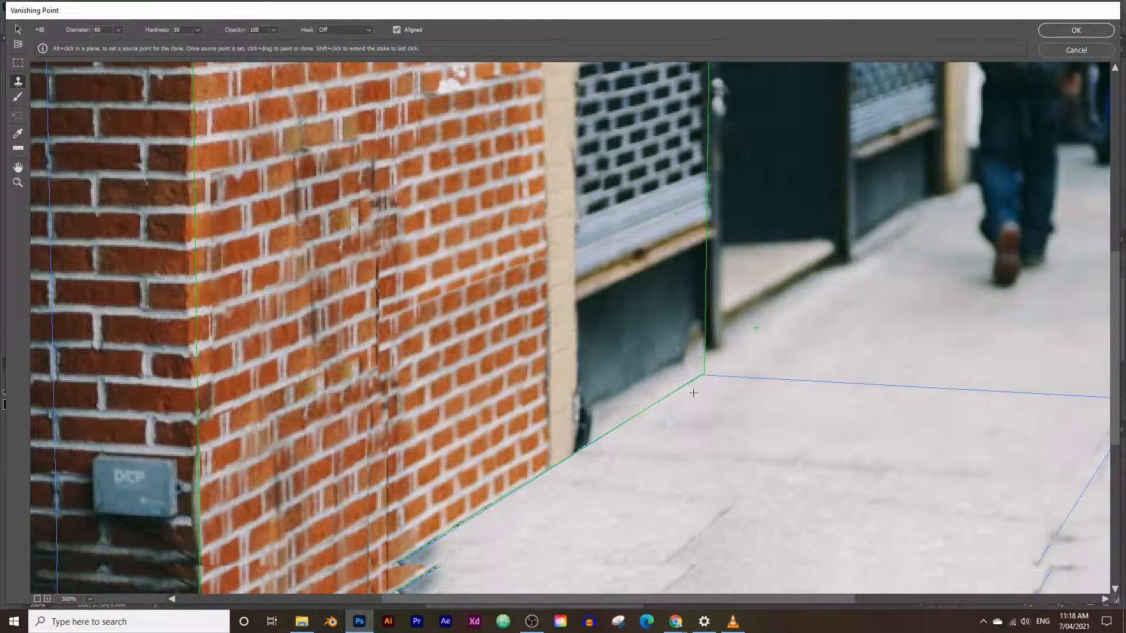
{"action": "left_click_drag", "start_coordinate": [648, 381], "coordinate": [670, 383]}
{"action": "left_click", "coordinate": [672, 383], "text": "alt"}
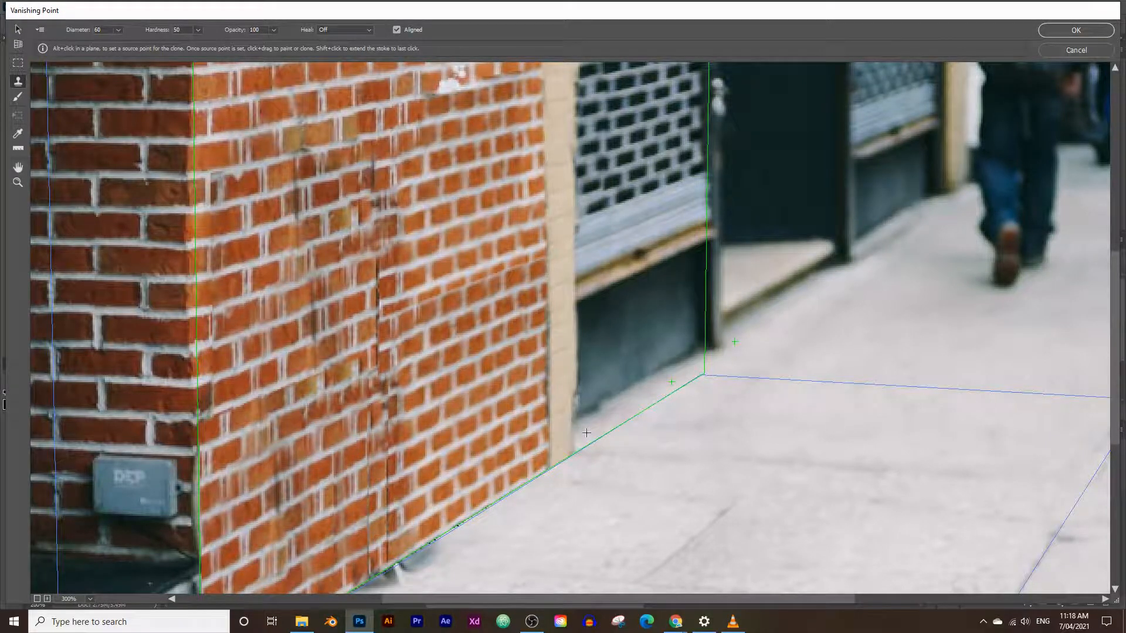
{"action": "mouse_move", "coordinate": [596, 418]}
{"action": "left_mouse_down"}
{"action": "mouse_move", "coordinate": [607, 363]}
{"action": "mouse_move", "coordinate": [616, 376]}
{"action": "mouse_move", "coordinate": [595, 394]}
{"action": "left_mouse_up"}
Step: Retouch the pillar's lower edge against the dark panel by cloning clean beige pillar downwards
{"action": "left_click", "coordinate": [612, 374], "text": "alt"}
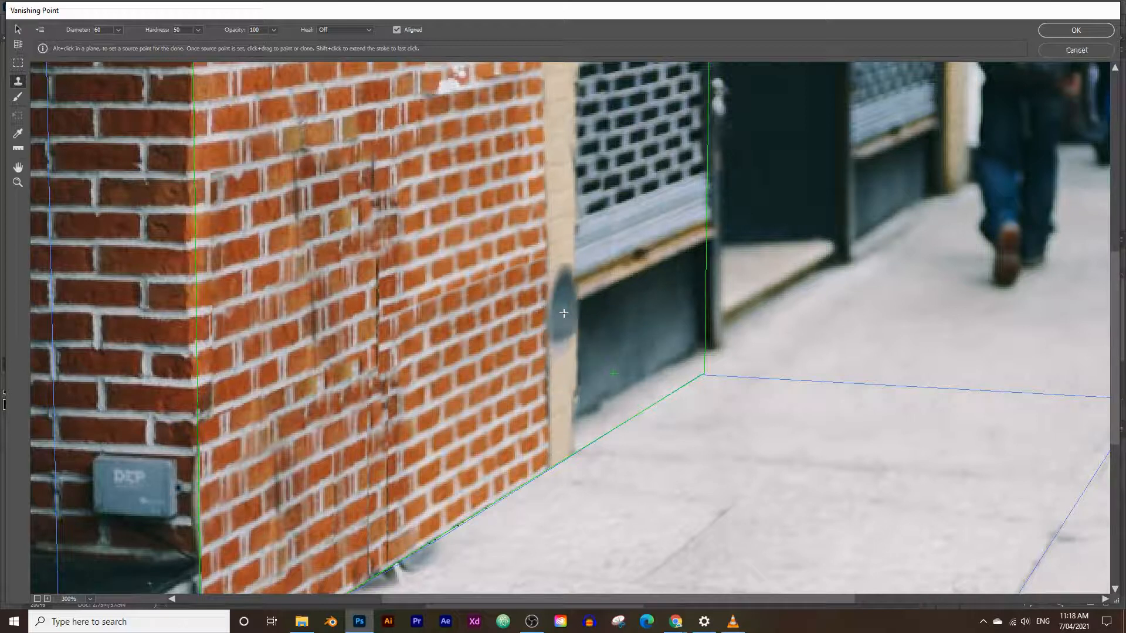
{"action": "left_click", "coordinate": [563, 313], "text": "alt"}
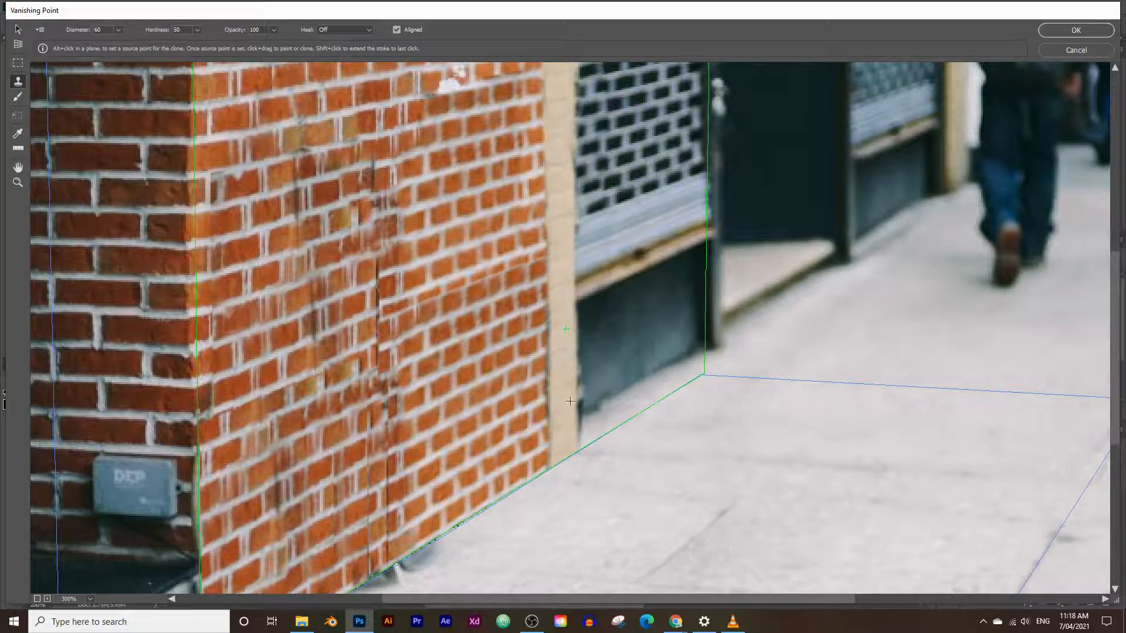
{"action": "scroll", "coordinate": [728, 364], "scroll_direction": "up", "scroll_amount": 2}
{"action": "scroll", "coordinate": [704, 376], "scroll_direction": "down", "scroll_amount": 4}
Step: Zoom out to the whole photo and apply the Vanishing Point edits to the "image" layer
{"action": "left_click", "coordinate": [17, 182]}
{"action": "left_click", "coordinate": [561, 379], "text": "alt"}
{"action": "left_click", "coordinate": [539, 368], "text": "alt"}
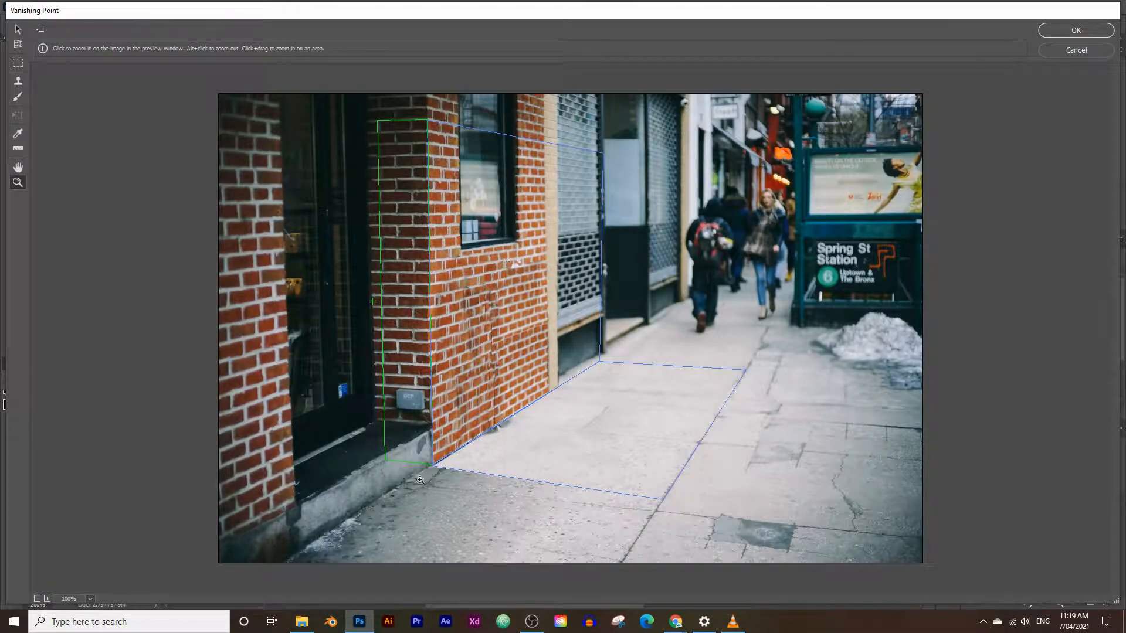
{"action": "left_click", "coordinate": [1068, 35]}
{"action": "left_click", "coordinate": [599, 317], "text": "alt"}
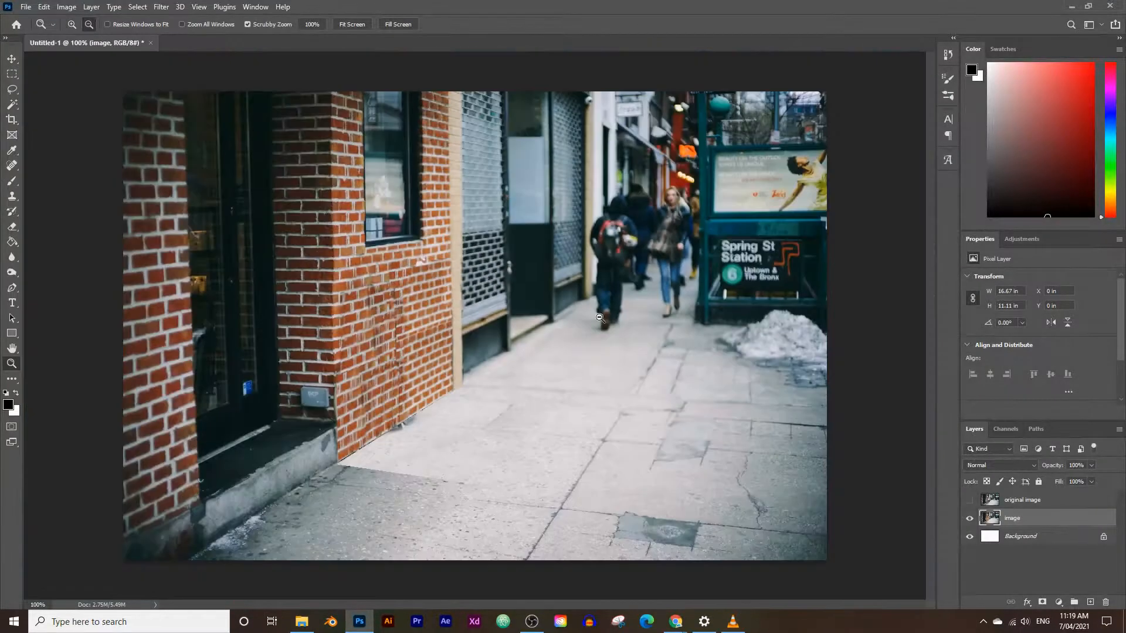
Step: Compare the retouched photo with the "original image" layer by repeatedly showing and hiding that layer
{"action": "left_click", "coordinate": [970, 500]}
{"action": "left_click", "coordinate": [969, 502]}
{"action": "left_click", "coordinate": [969, 502]}
{"action": "left_click", "coordinate": [969, 502]}
{"action": "left_click", "coordinate": [969, 502]}
{"action": "left_click", "coordinate": [969, 502]}
{"action": "left_click", "coordinate": [969, 502]}
{"action": "left_click", "coordinate": [969, 502]}
{"action": "left_click", "coordinate": [967, 503]}
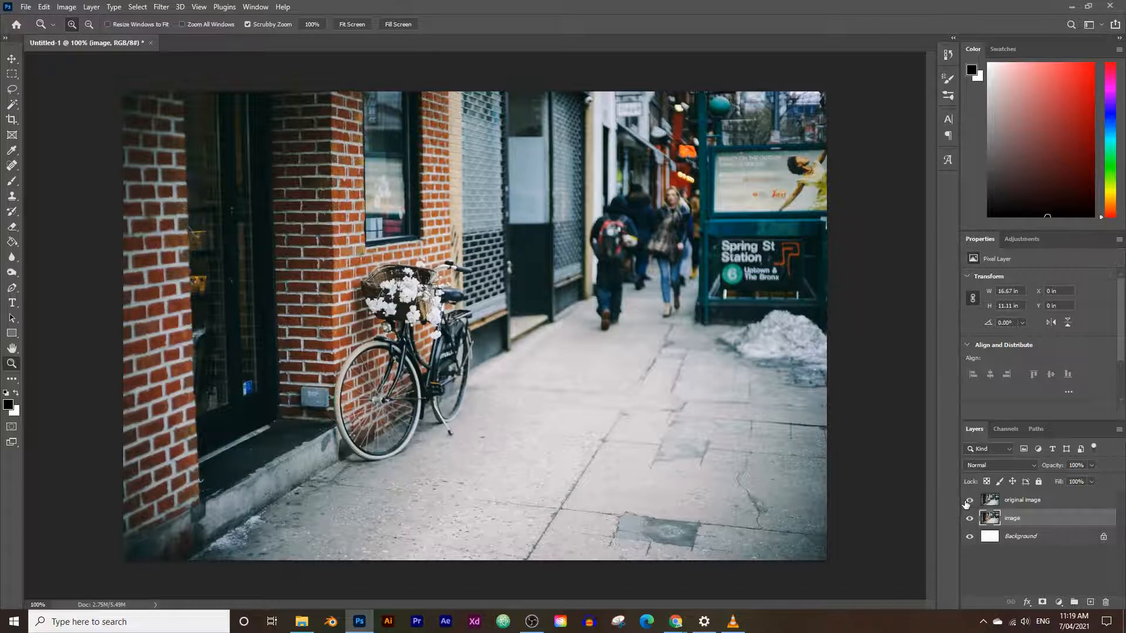
{"action": "left_click", "coordinate": [969, 502]}
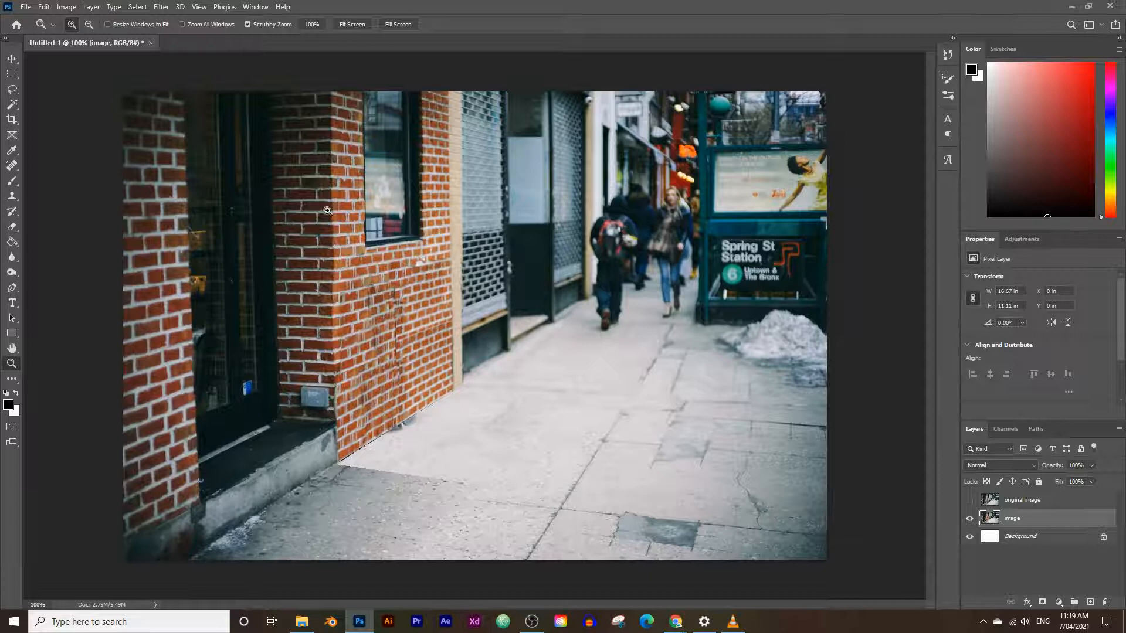
Step: Reopen Vanishing Point and create a perspective plane over the foreground pavement, from the step's kerb to the pavement seam
{"action": "left_click", "coordinate": [170, 7]}
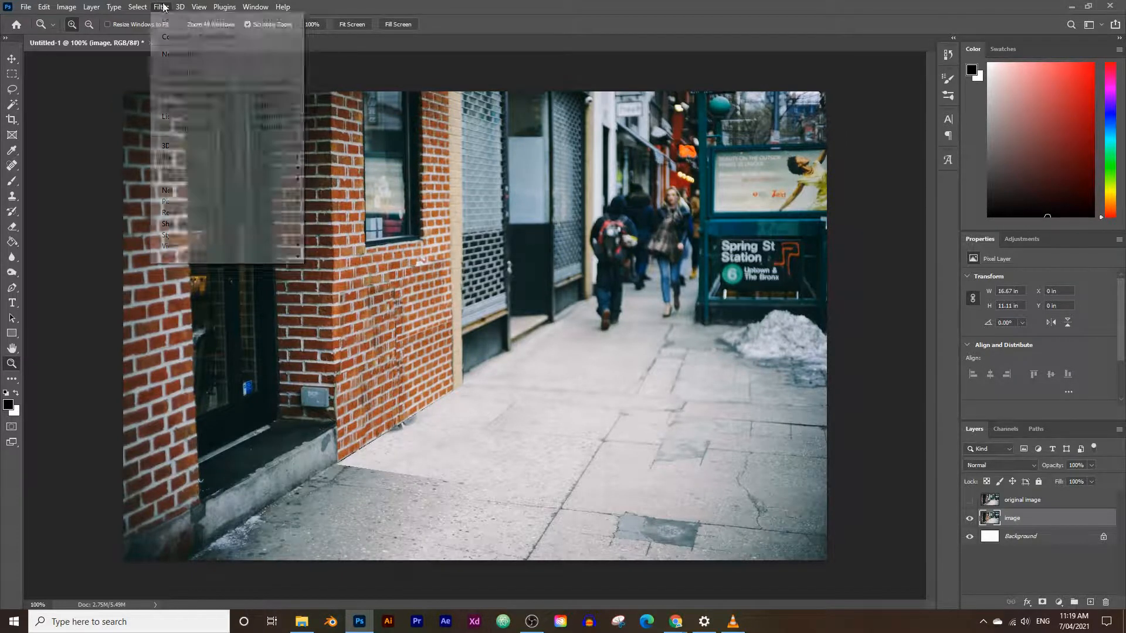
{"action": "left_click", "coordinate": [189, 127]}
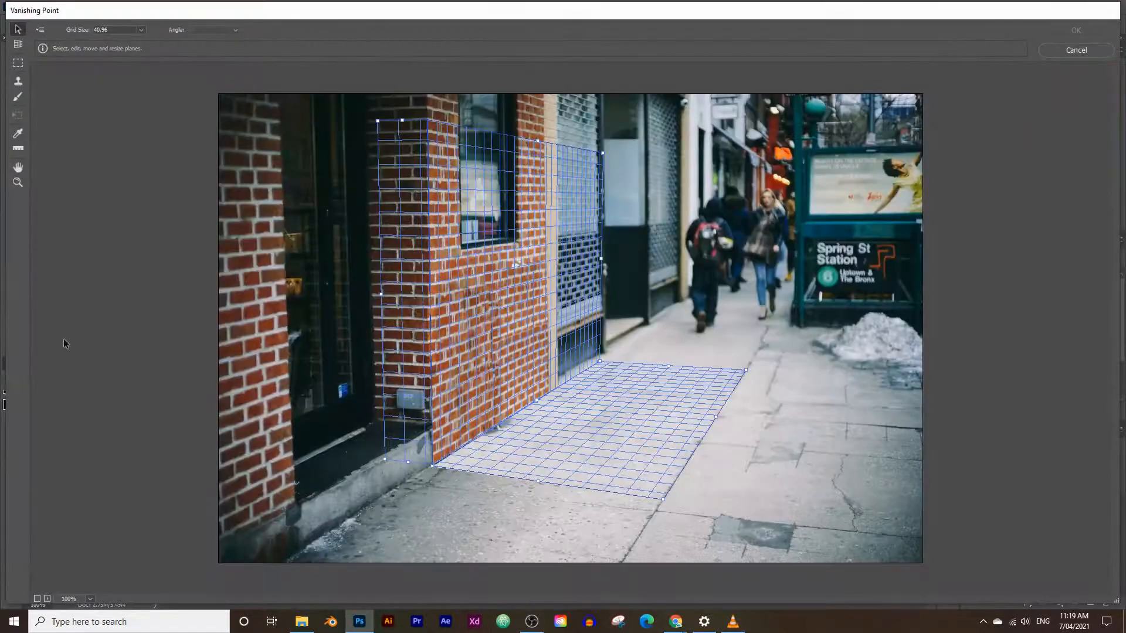
{"action": "left_click", "coordinate": [18, 182]}
{"action": "left_click", "coordinate": [18, 44]}
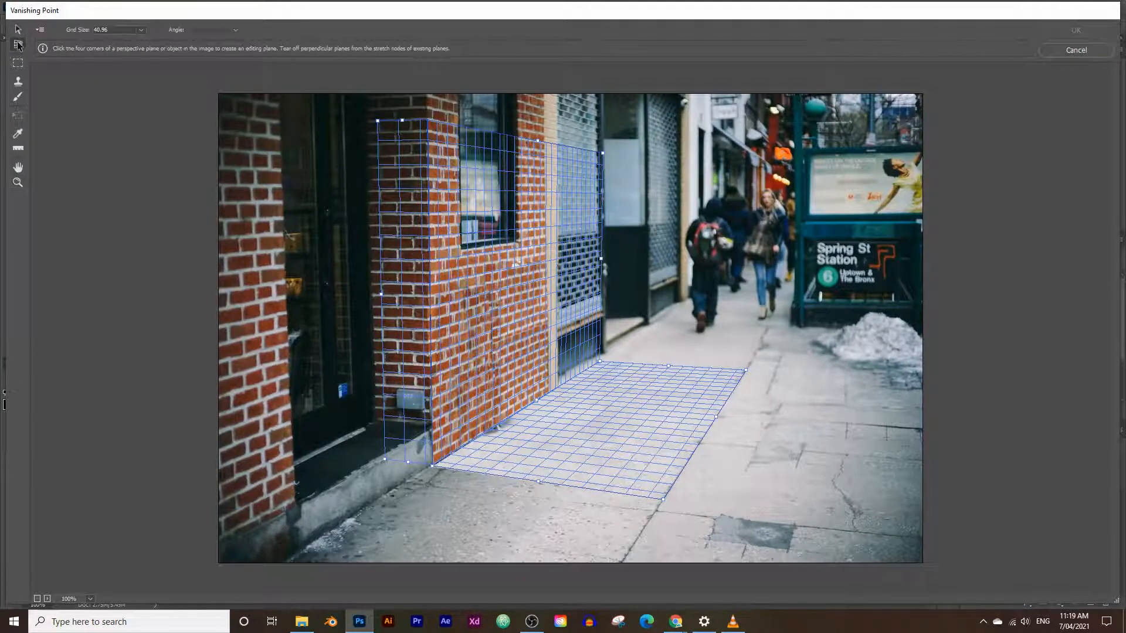
{"action": "left_click", "coordinate": [327, 533]}
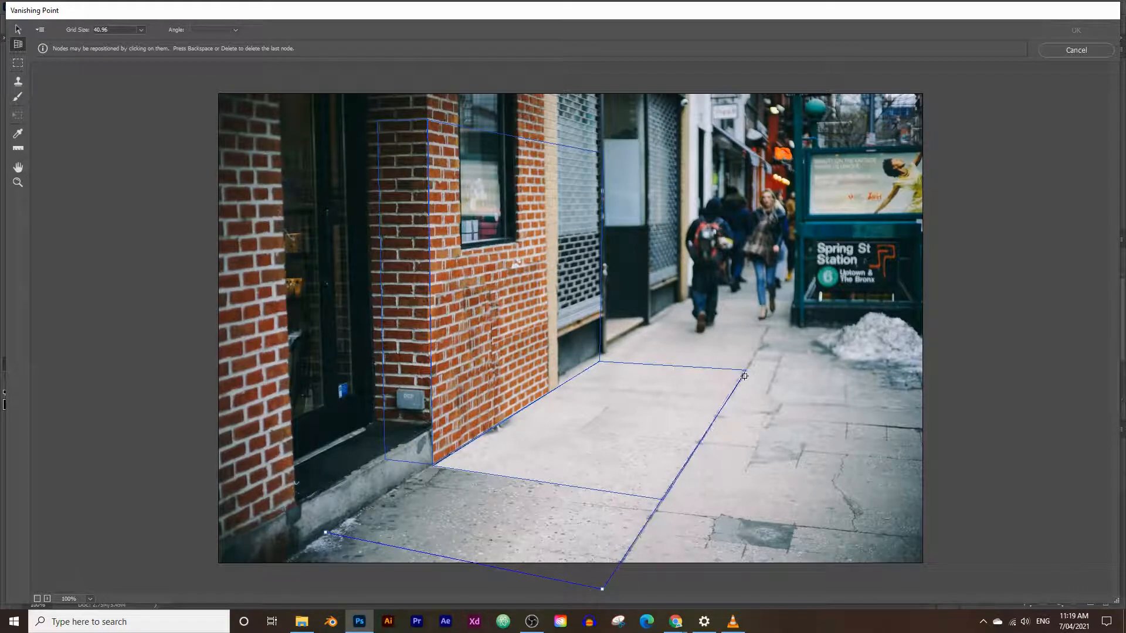
{"action": "left_click", "coordinate": [683, 469]}
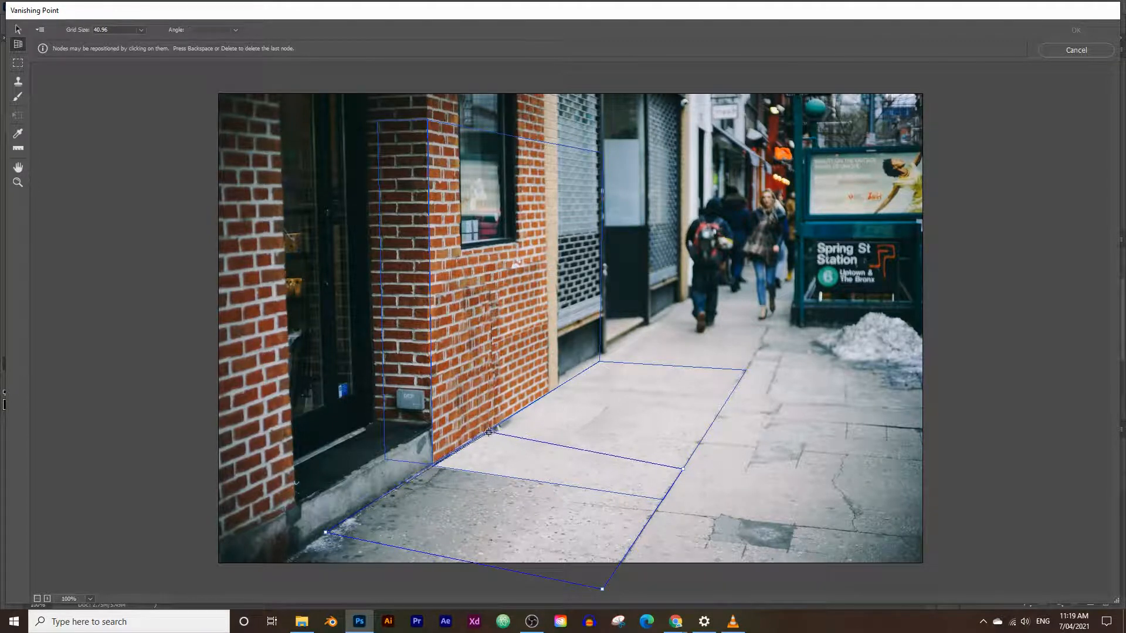
{"action": "left_click", "coordinate": [485, 432]}
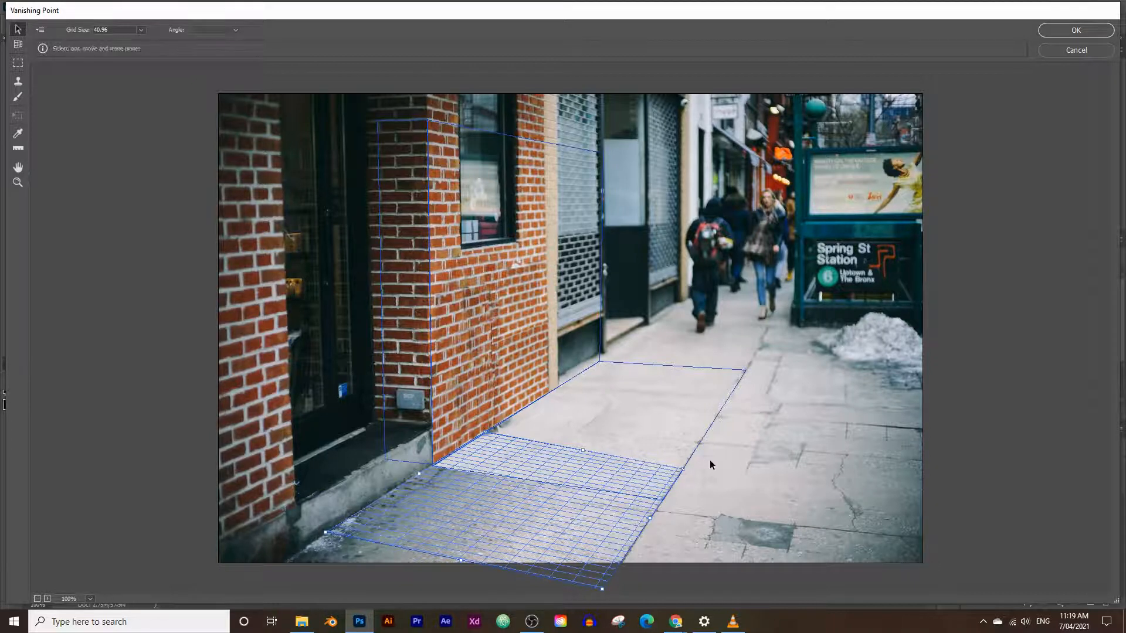
{"action": "left_click_drag", "start_coordinate": [684, 467], "coordinate": [695, 453]}
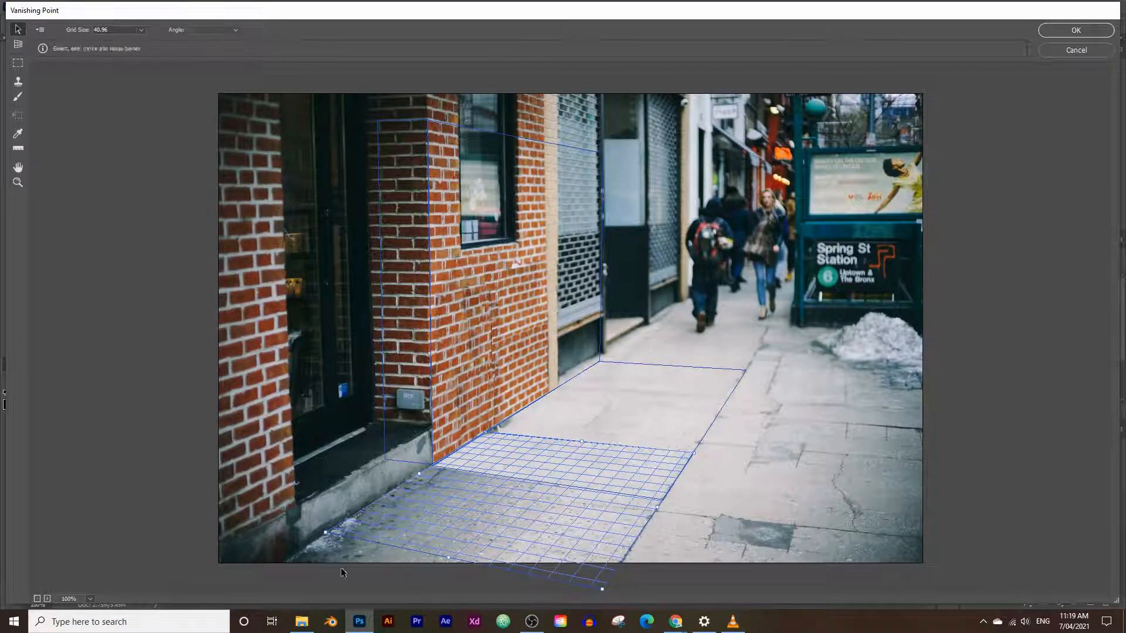
Step: With the Stamp tool at diameter 60 and hardness 50, clone grey foreground pavement over the light pavement at the brick corner
{"action": "left_click", "coordinate": [18, 182]}
{"action": "left_click", "coordinate": [469, 404]}
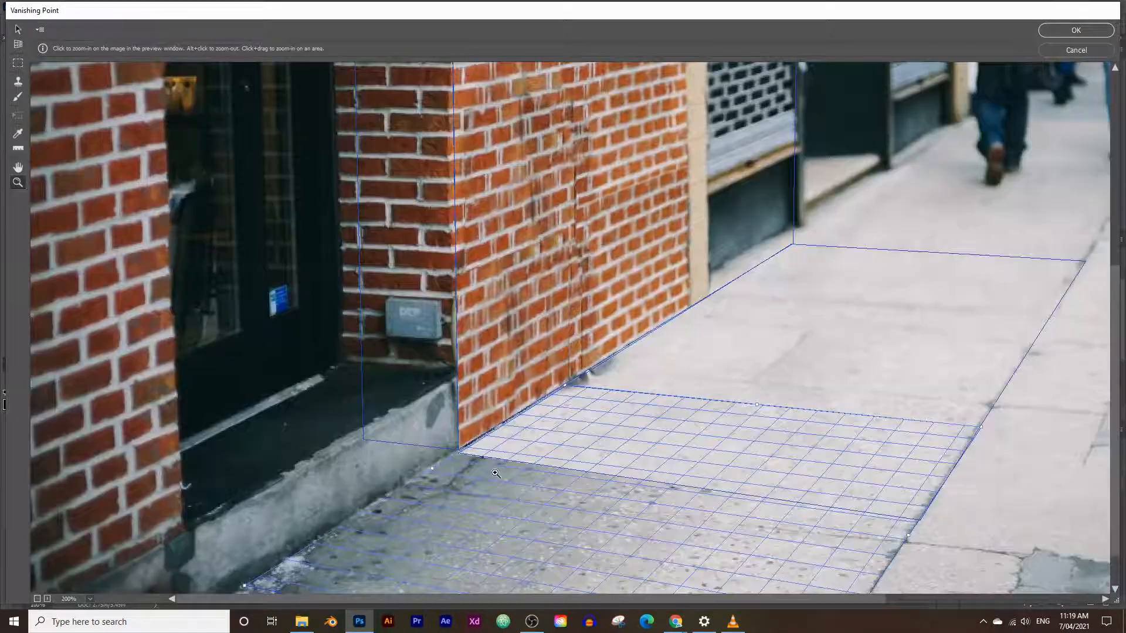
{"action": "left_click", "coordinate": [610, 407]}
{"action": "left_click", "coordinate": [18, 81]}
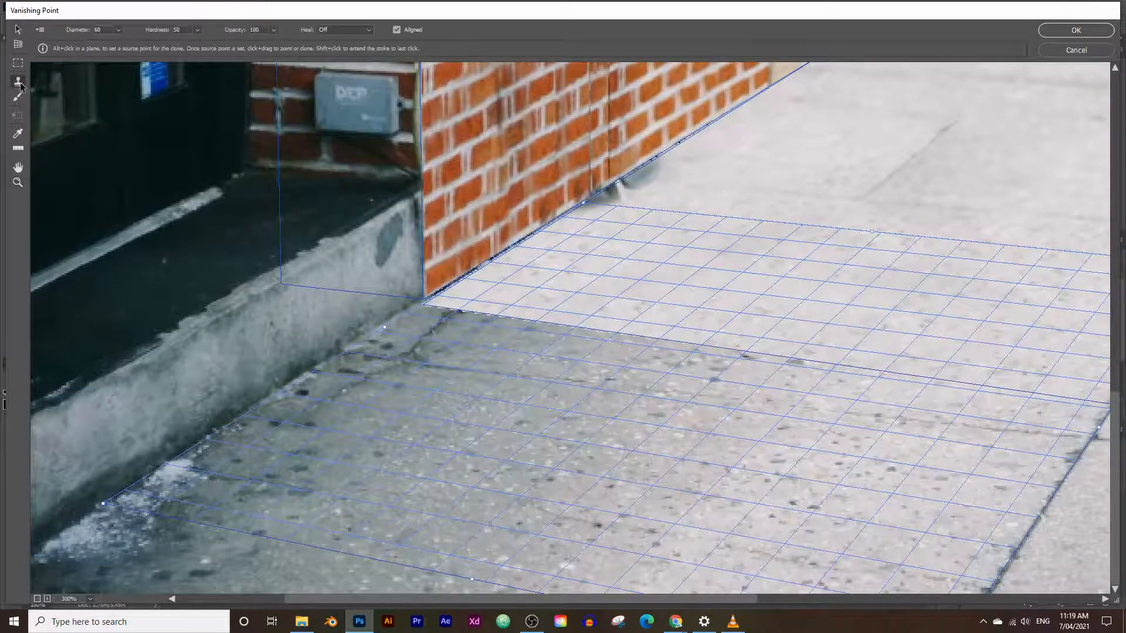
{"action": "left_click", "coordinate": [199, 31]}
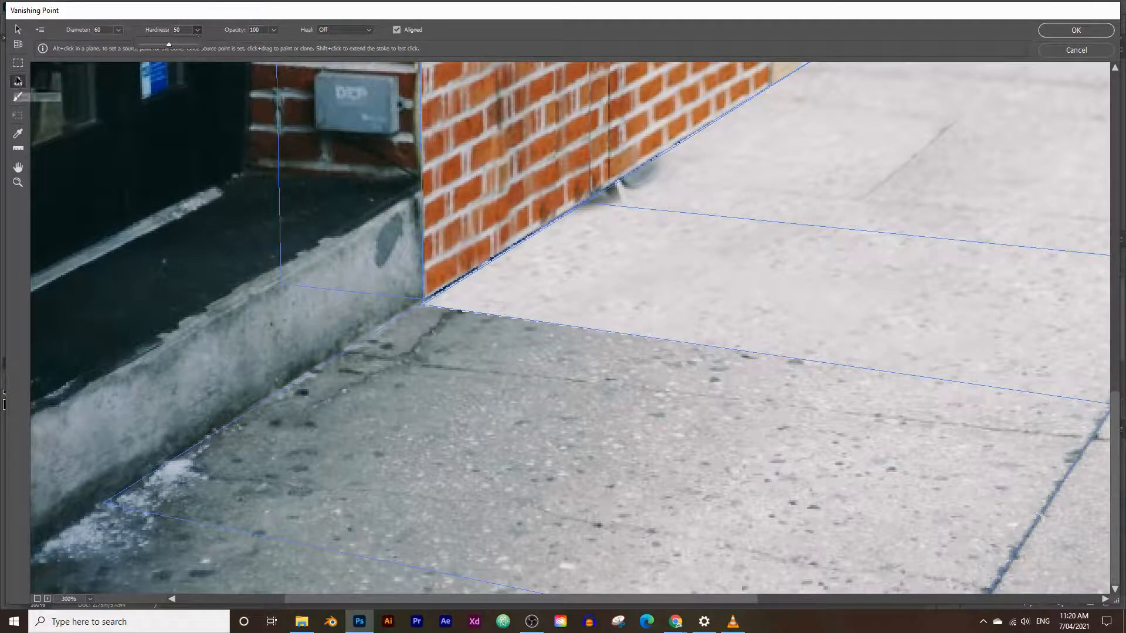
{"action": "key", "text": "alt"}
{"action": "left_click", "coordinate": [466, 364], "text": "alt"}
{"action": "mouse_move", "coordinate": [464, 318]}
{"action": "left_mouse_down"}
{"action": "mouse_move", "coordinate": [495, 299]}
{"action": "mouse_move", "coordinate": [506, 329]}
{"action": "mouse_move", "coordinate": [537, 309]}
{"action": "left_mouse_up"}
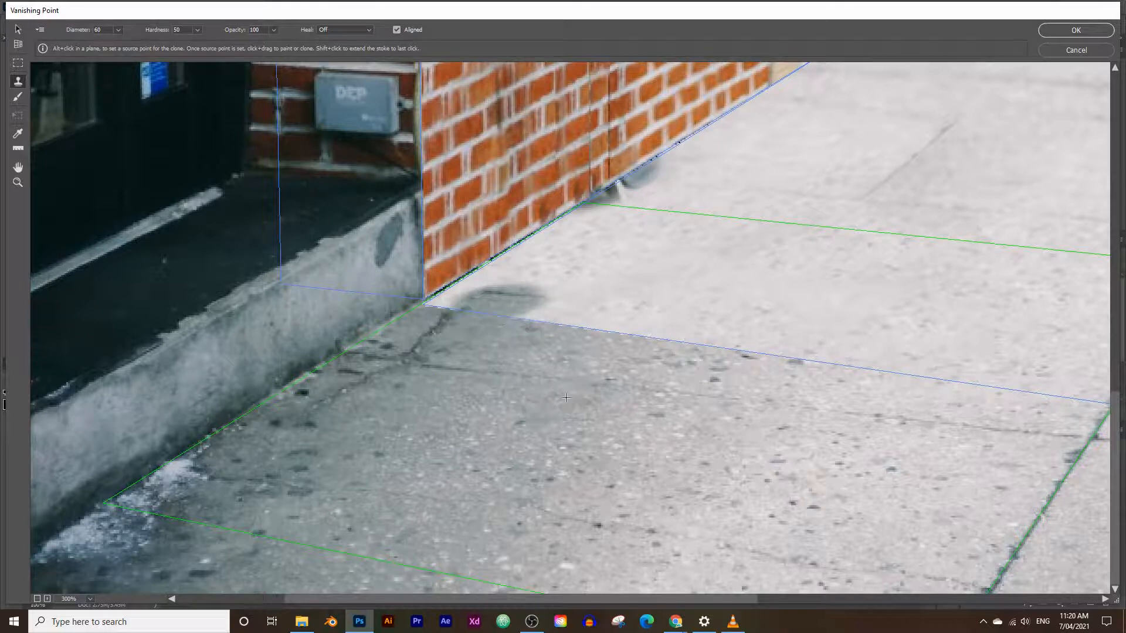
Step: Set the Stamp hardness to 0 and clone grey foreground pavement over the light patch beside the brick corner
{"action": "left_click", "coordinate": [198, 34]}
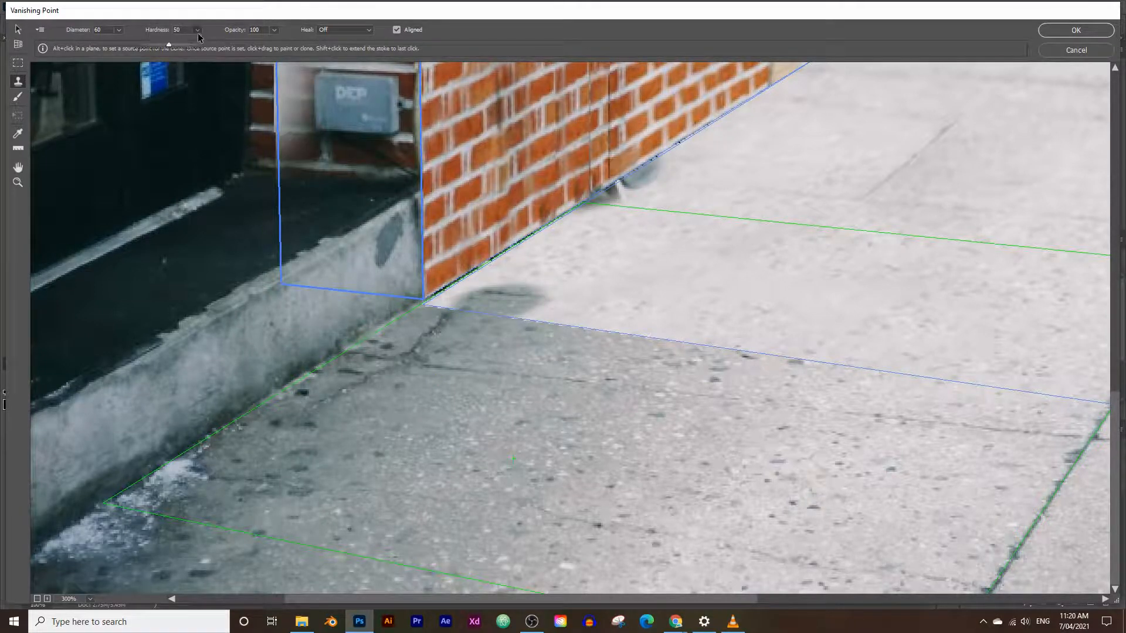
{"action": "left_click_drag", "start_coordinate": [171, 49], "coordinate": [146, 51]}
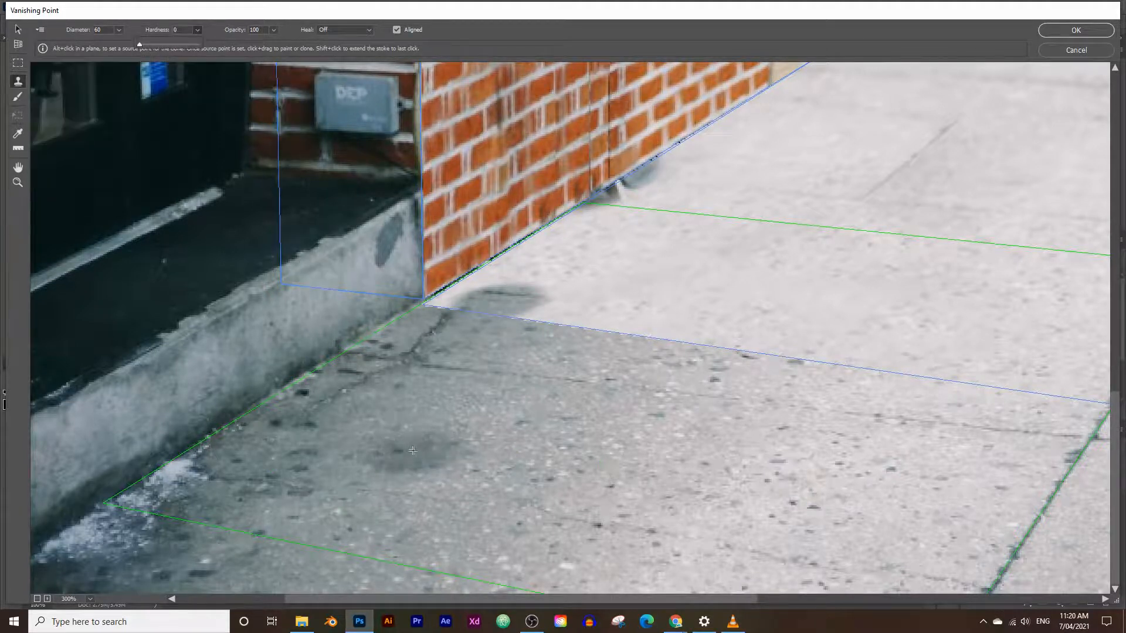
{"action": "left_click", "coordinate": [402, 399], "text": "alt"}
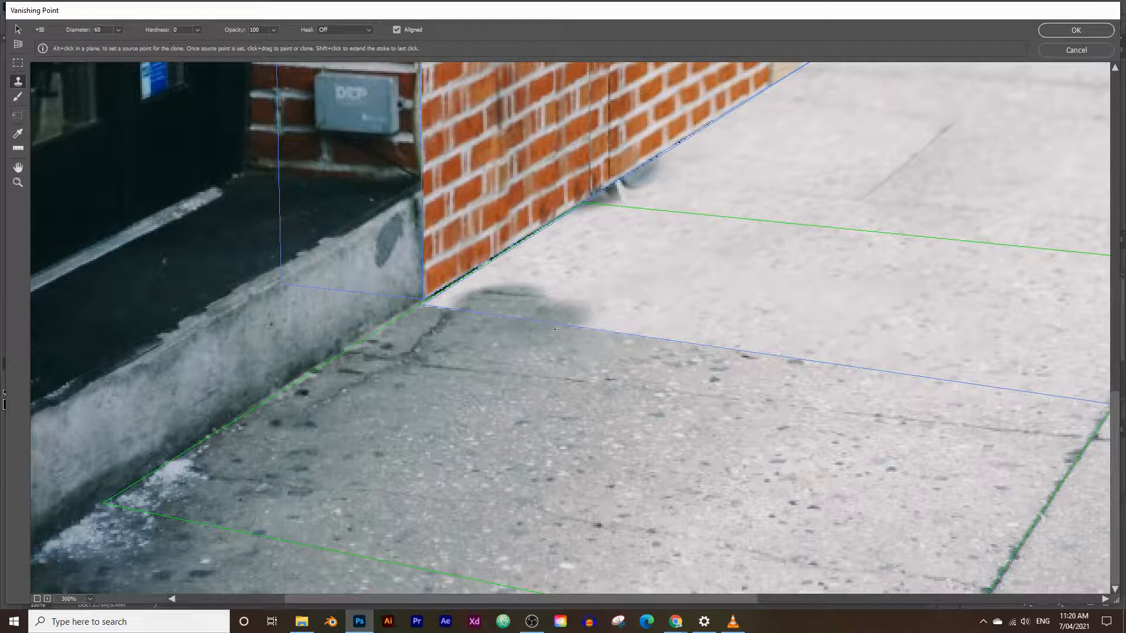
{"action": "left_click_drag", "start_coordinate": [548, 326], "coordinate": [521, 378]}
Step: Enlarge the Stamp diameter to 175 and clone foreground pavement around the brick corner and along the boundary with the lighter pavement
{"action": "key", "text": "bracketright"}
{"action": "key", "text": "bracketright"}
{"action": "key", "text": "bracketright"}
{"action": "key", "text": "bracketright"}
{"action": "key", "text": "bracketright"}
{"action": "key", "text": "bracketright"}
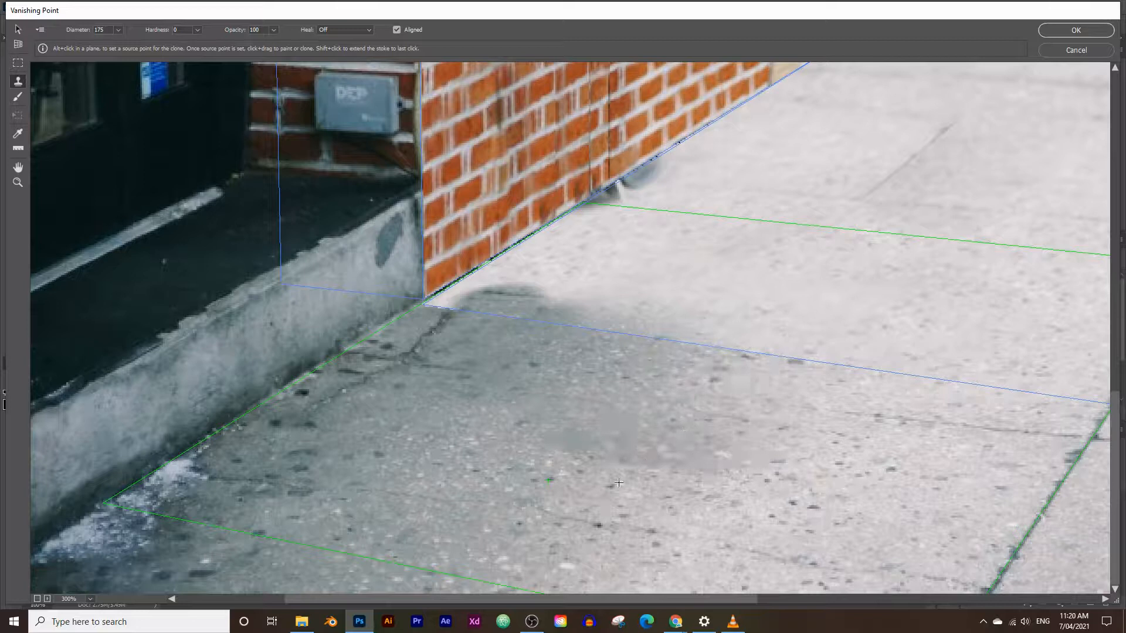
{"action": "left_click_drag", "start_coordinate": [547, 325], "coordinate": [511, 360]}
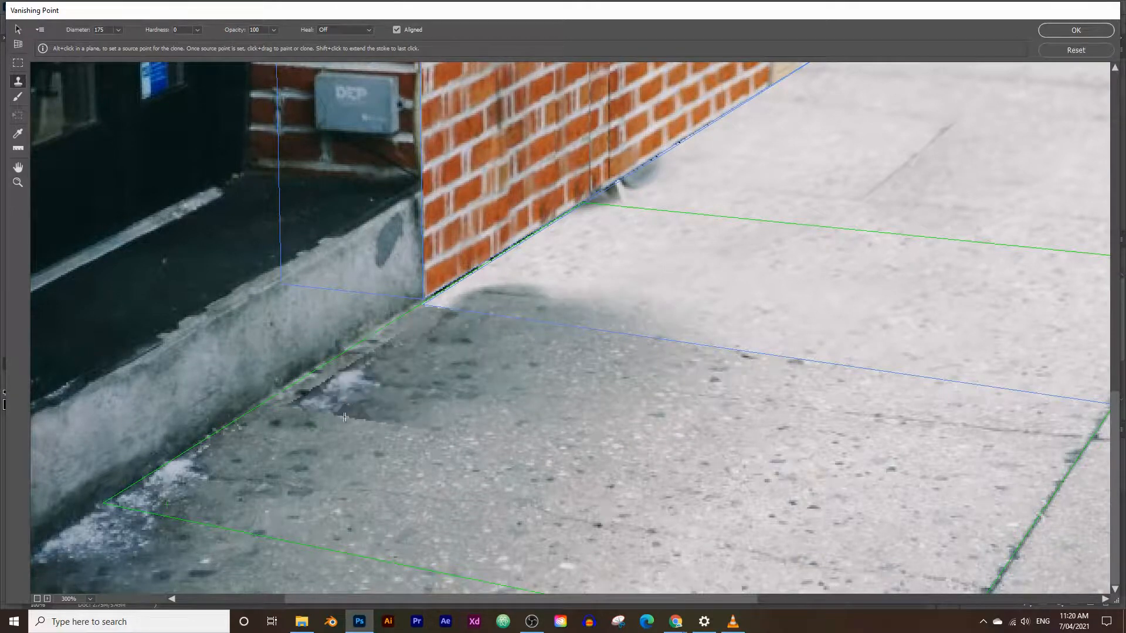
{"action": "left_click", "coordinate": [335, 429], "text": "alt"}
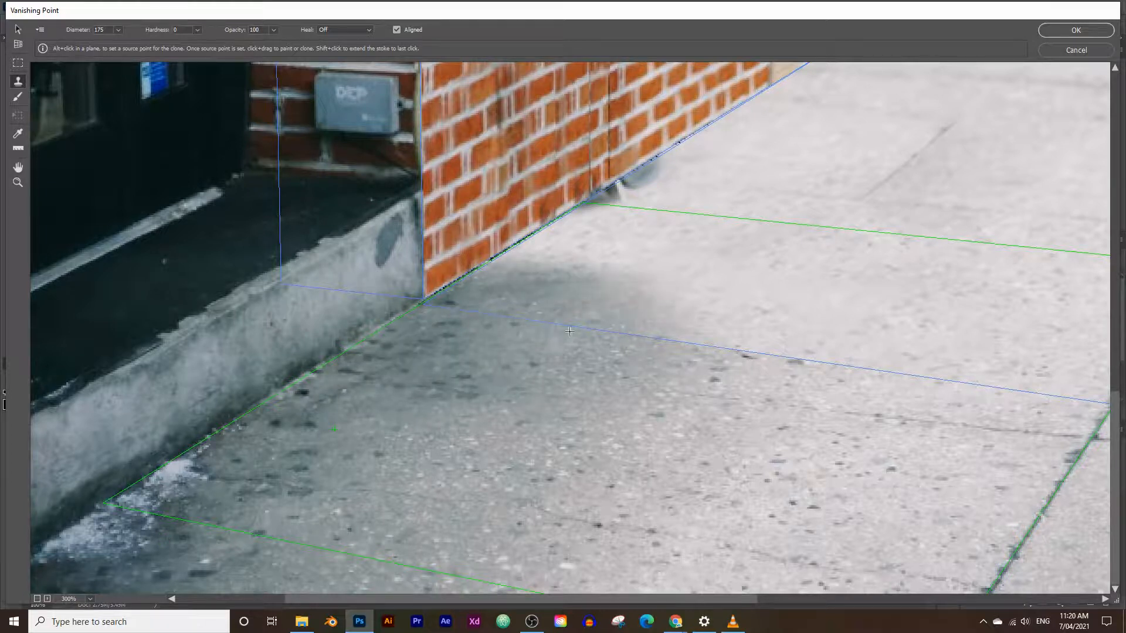
{"action": "left_click_drag", "start_coordinate": [694, 347], "coordinate": [956, 396]}
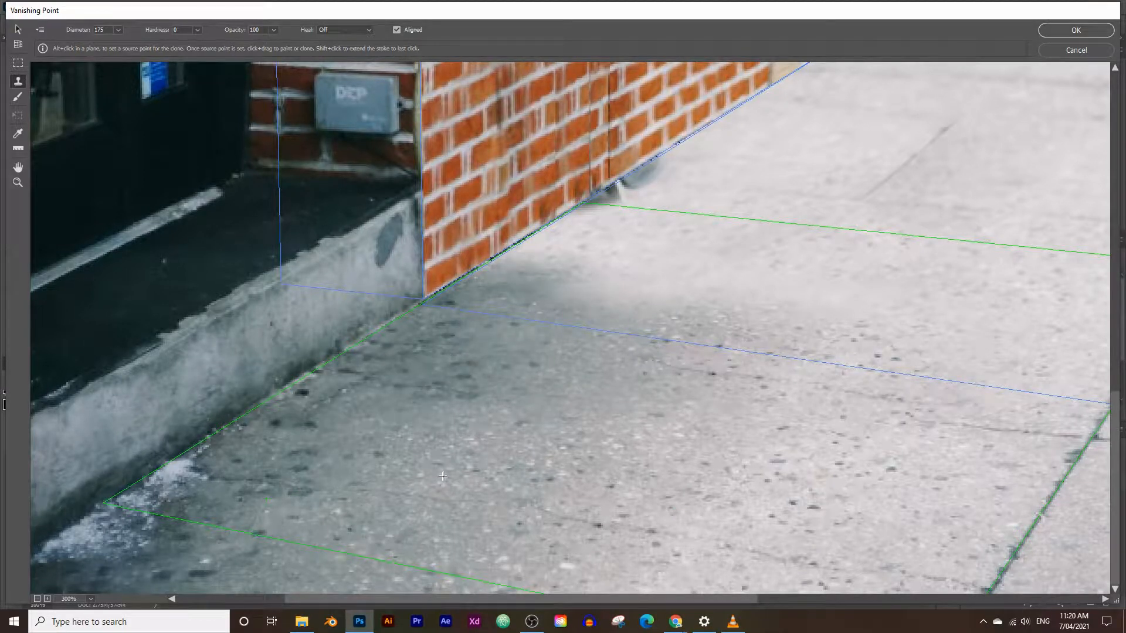
{"action": "left_click", "coordinate": [376, 493], "text": "alt"}
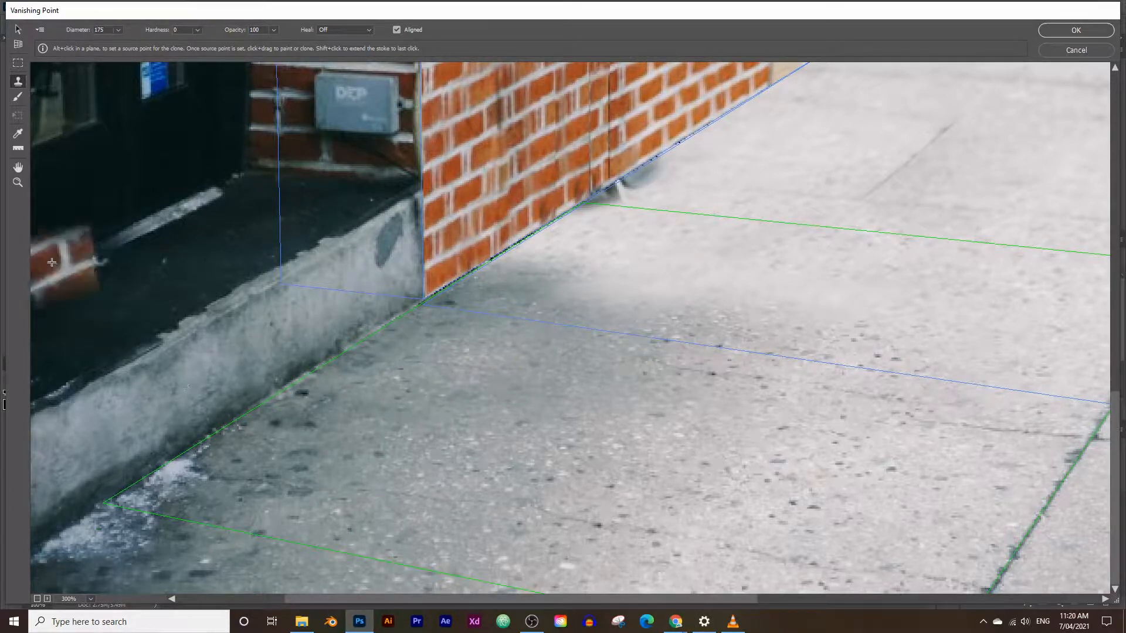
Step: With the Stamp tool at diameter 400, clone foreground pavement across the remaining smooth light area beside the brick wall
{"action": "left_click", "coordinate": [17, 182]}
{"action": "left_click", "coordinate": [522, 330], "text": "alt"}
{"action": "left_click", "coordinate": [612, 379], "text": "alt"}
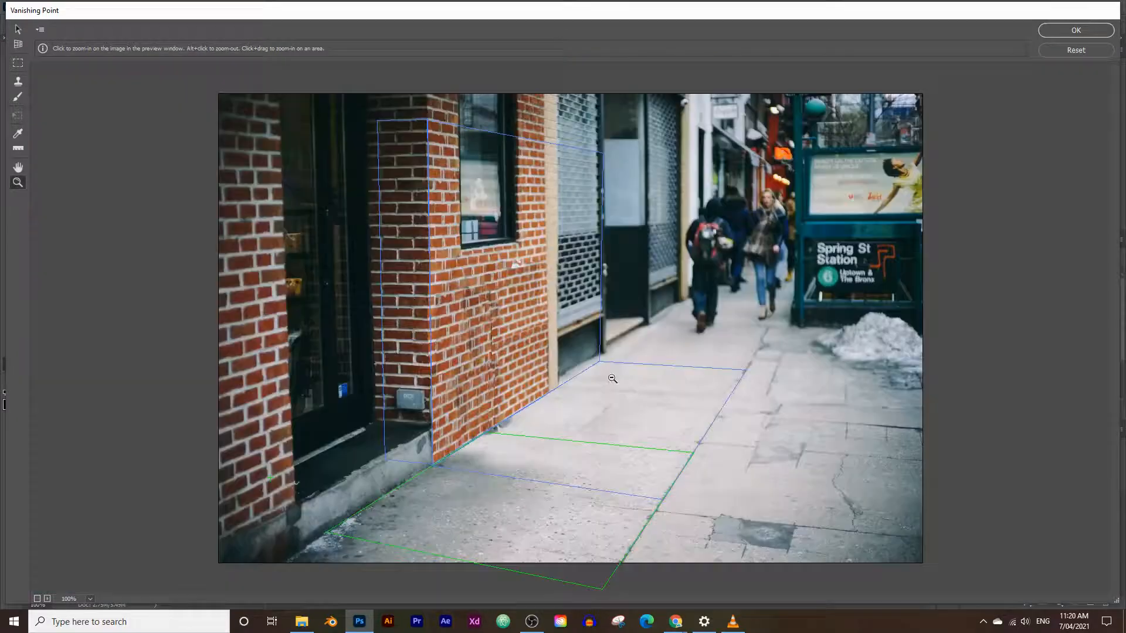
{"action": "left_click", "coordinate": [595, 461], "text": "alt"}
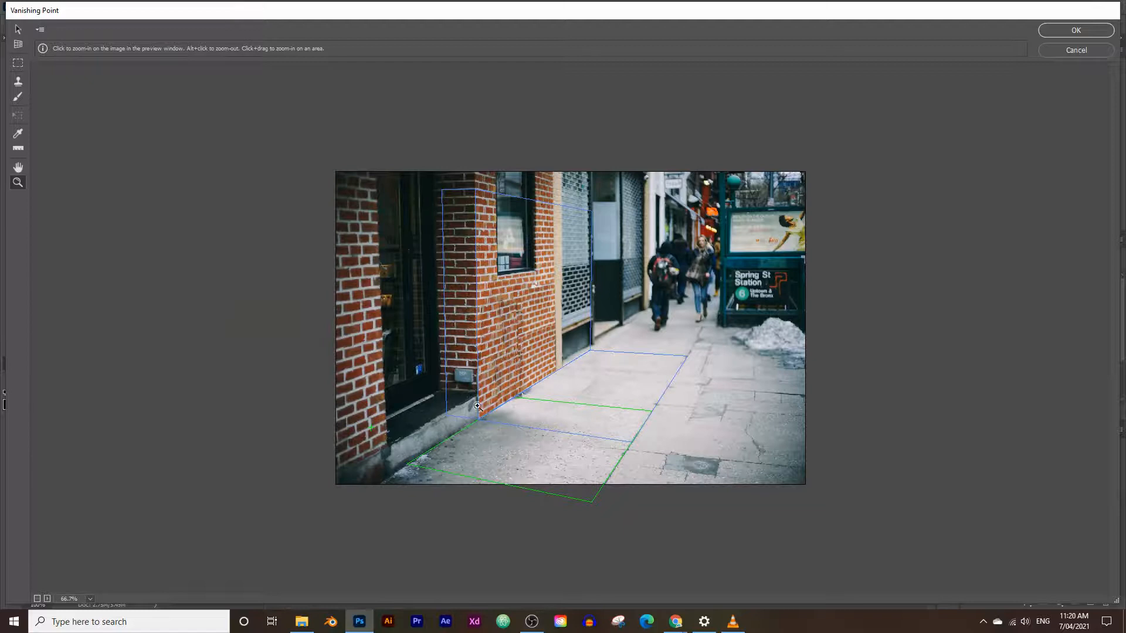
{"action": "left_click", "coordinate": [568, 400]}
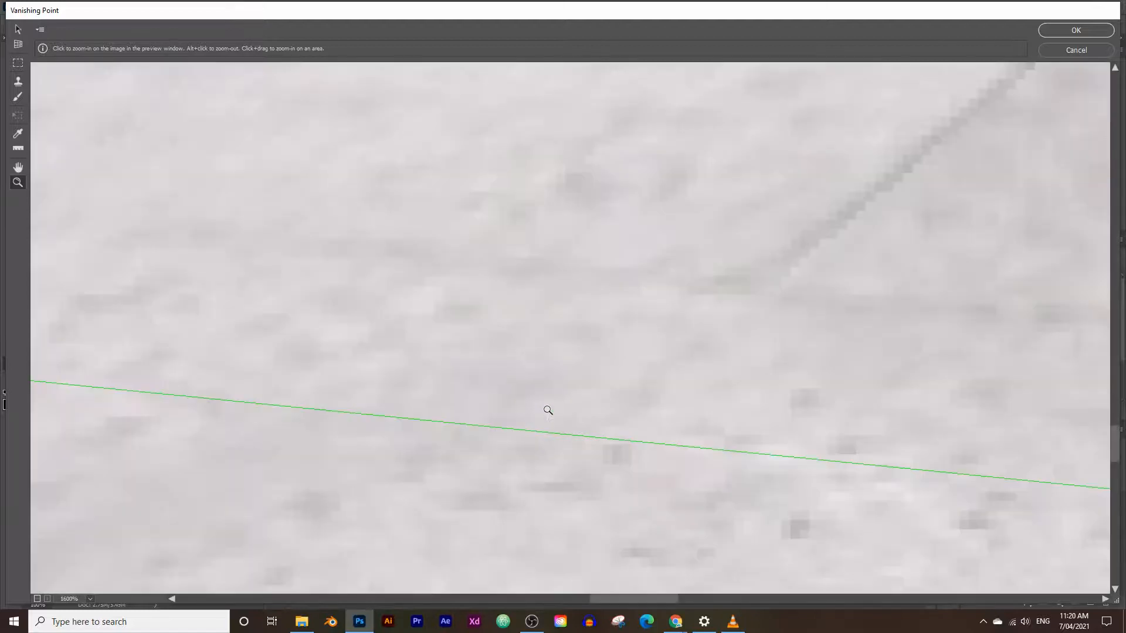
{"action": "left_click", "coordinate": [533, 410], "text": "alt"}
{"action": "left_click", "coordinate": [535, 402], "text": "alt"}
{"action": "left_click", "coordinate": [532, 392], "text": "alt"}
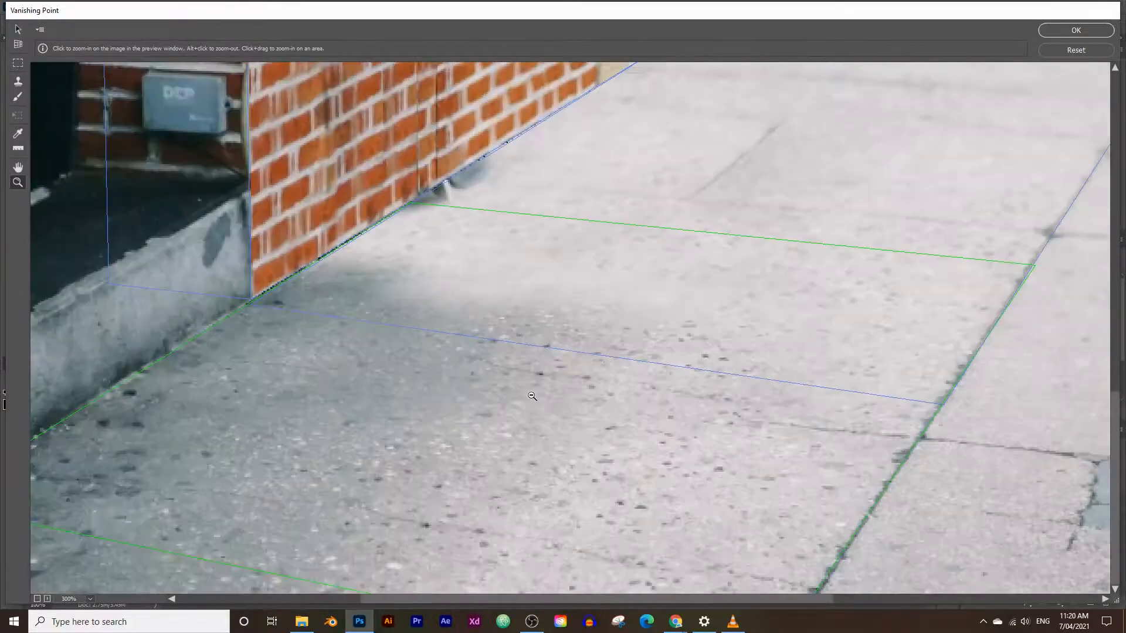
{"action": "left_click", "coordinate": [18, 81]}
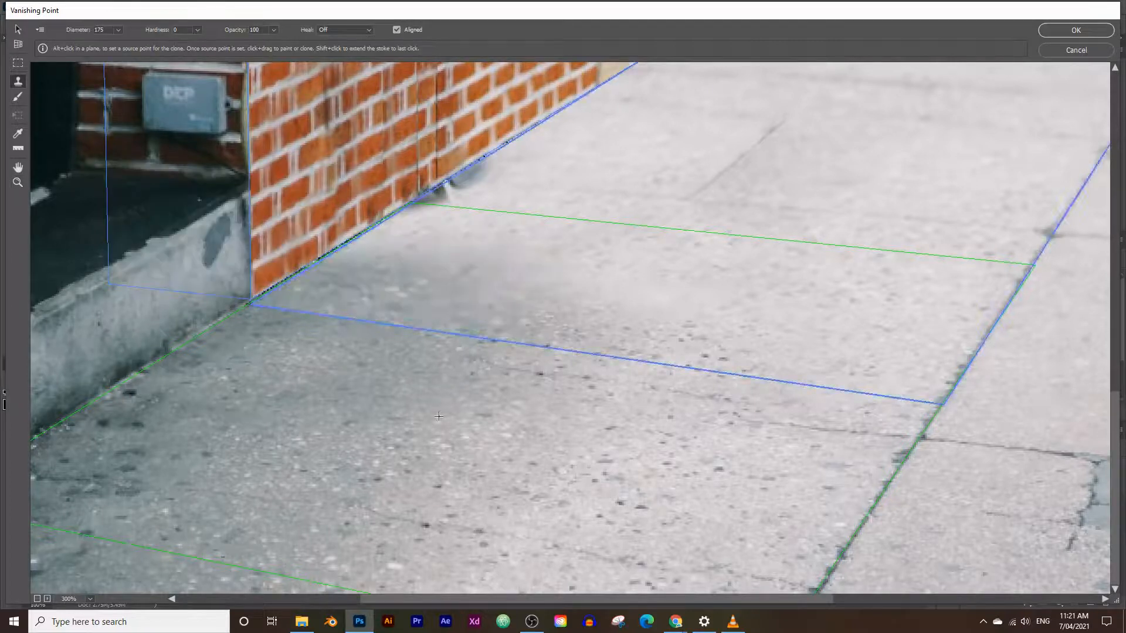
{"action": "left_click", "coordinate": [440, 444], "text": "alt"}
{"action": "key", "text": "bracketright"}
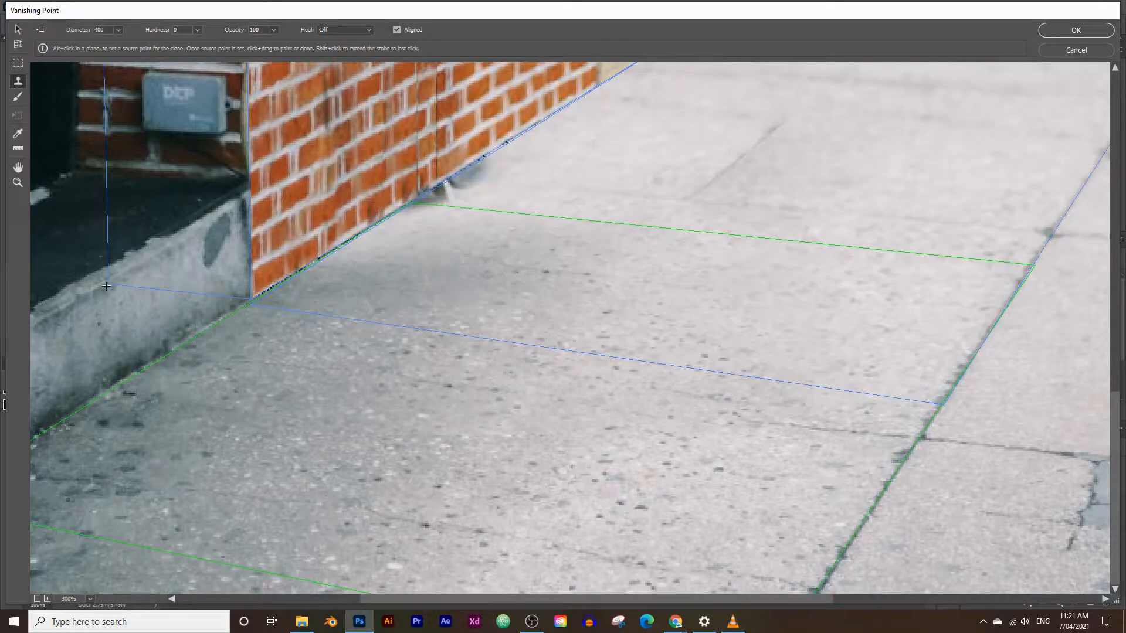
Step: Check the blended pavement in the whole photo and apply the Vanishing Point edits to the "image" layer
{"action": "left_click", "coordinate": [18, 183]}
{"action": "left_click", "coordinate": [586, 286], "text": "alt"}
{"action": "left_click", "coordinate": [586, 285], "text": "alt"}
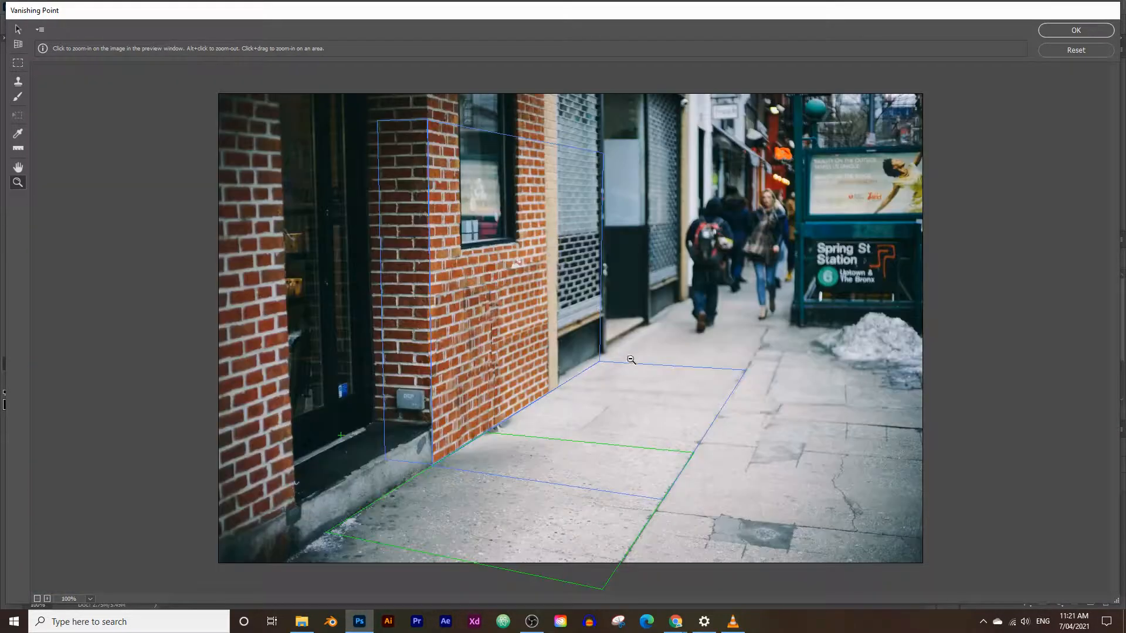
{"action": "left_click", "coordinate": [598, 409], "text": "alt"}
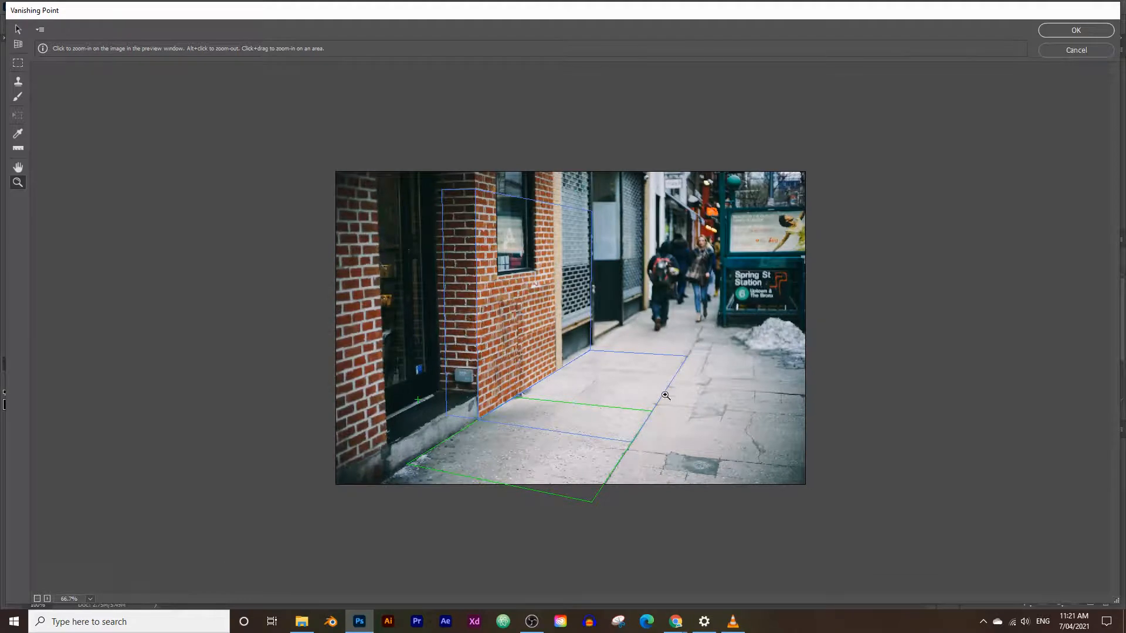
{"action": "left_click", "coordinate": [1053, 33]}
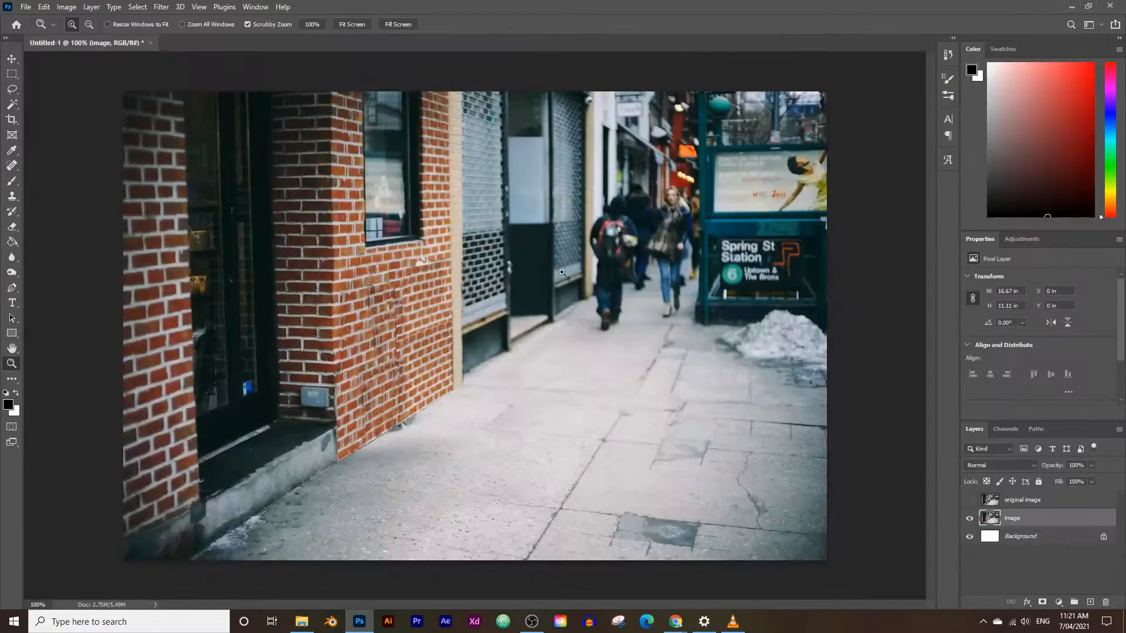
Step: With a small Clone Stamp brush, clone neighbouring brick over the dark vertical seam near the base of the wall
{"action": "left_click", "coordinate": [523, 395], "text": "alt"}
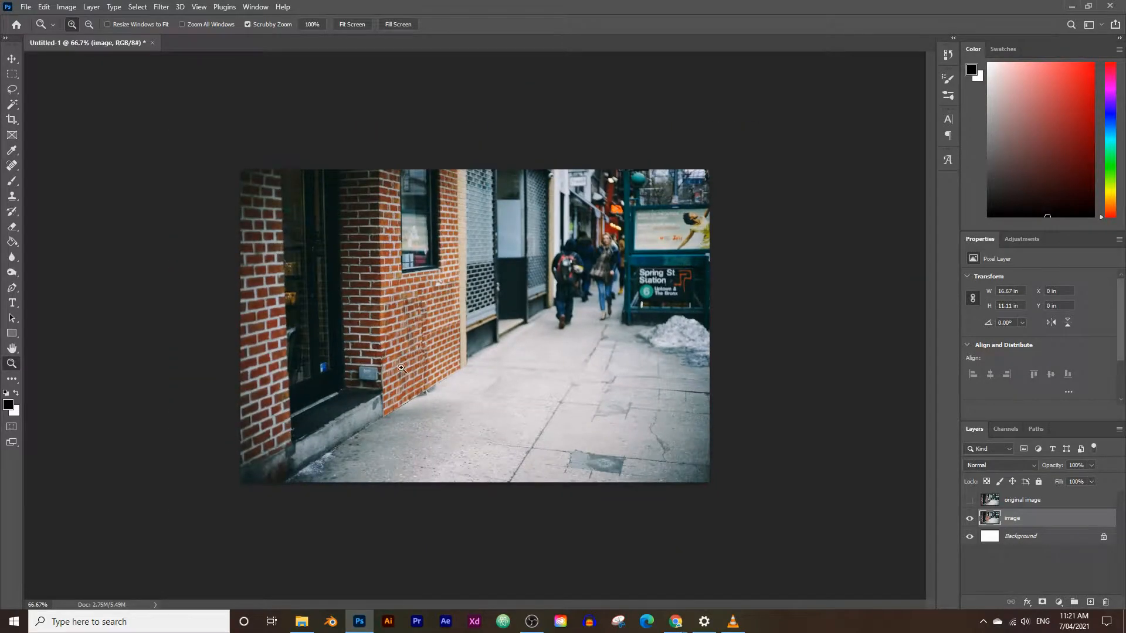
{"action": "left_click", "coordinate": [437, 305]}
{"action": "left_click", "coordinate": [411, 348]}
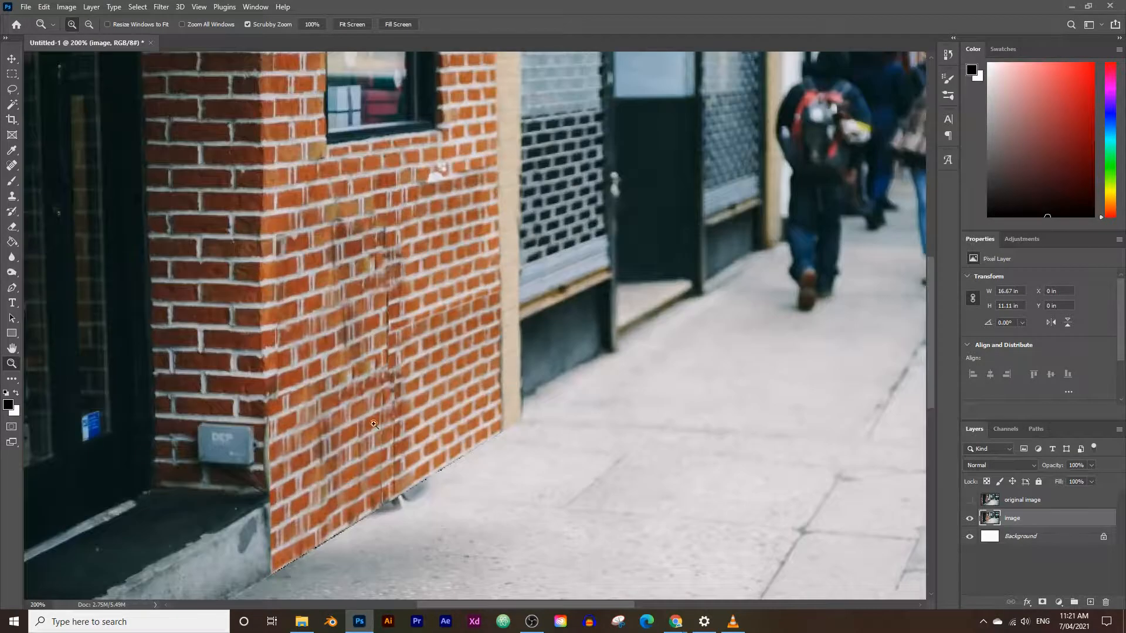
{"action": "left_click", "coordinate": [381, 378]}
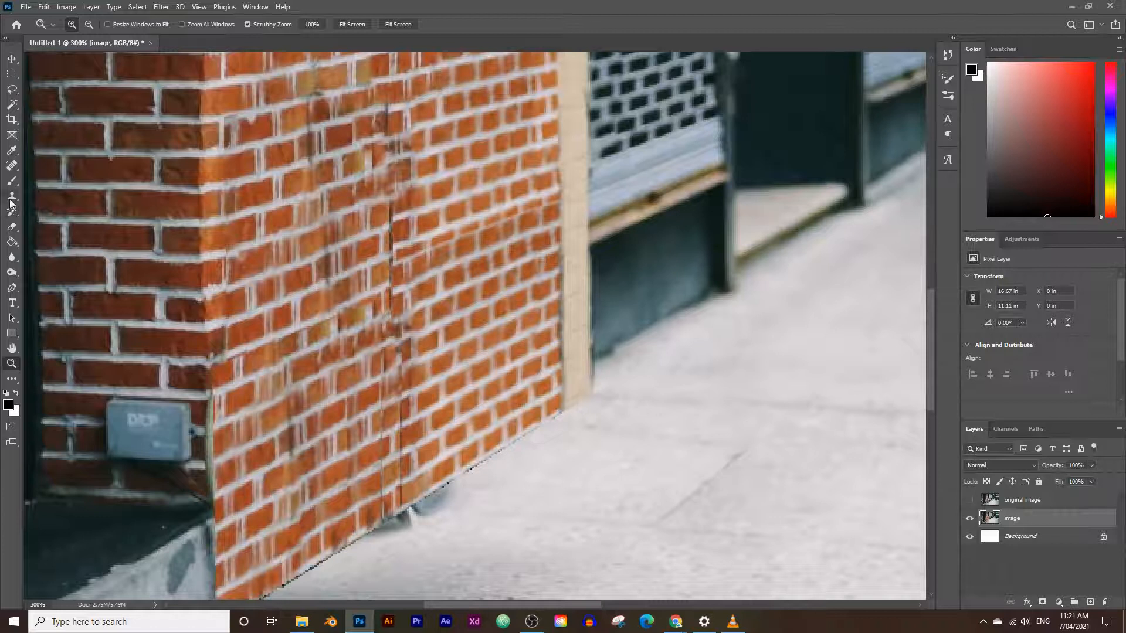
{"action": "left_click", "coordinate": [12, 198]}
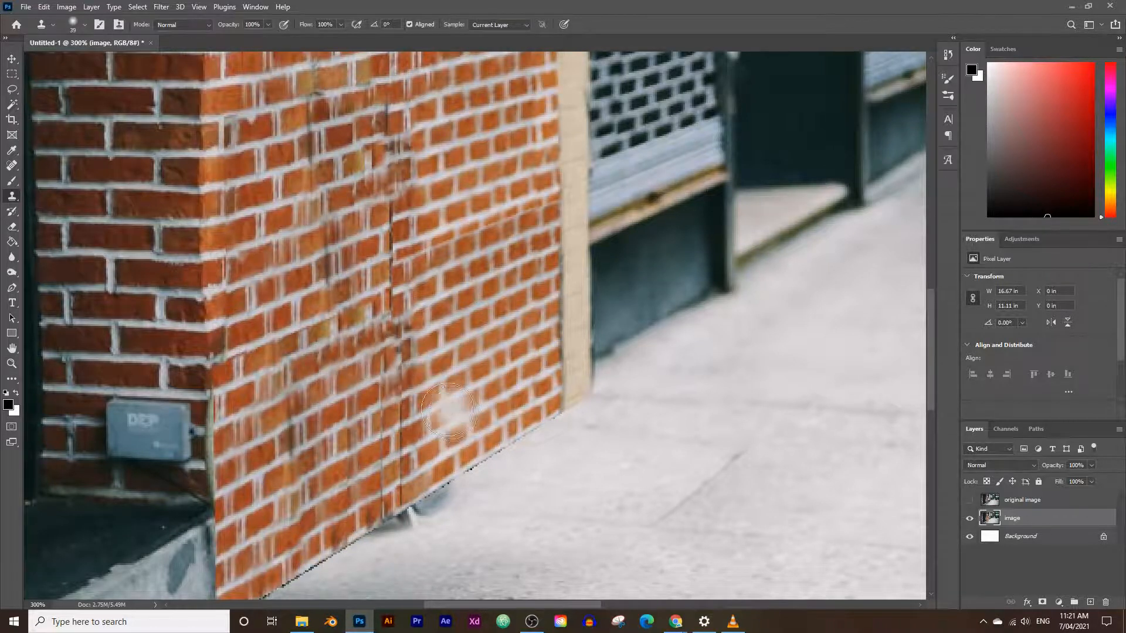
{"action": "scroll", "coordinate": [452, 416], "scroll_direction": "down", "scroll_amount": 1}
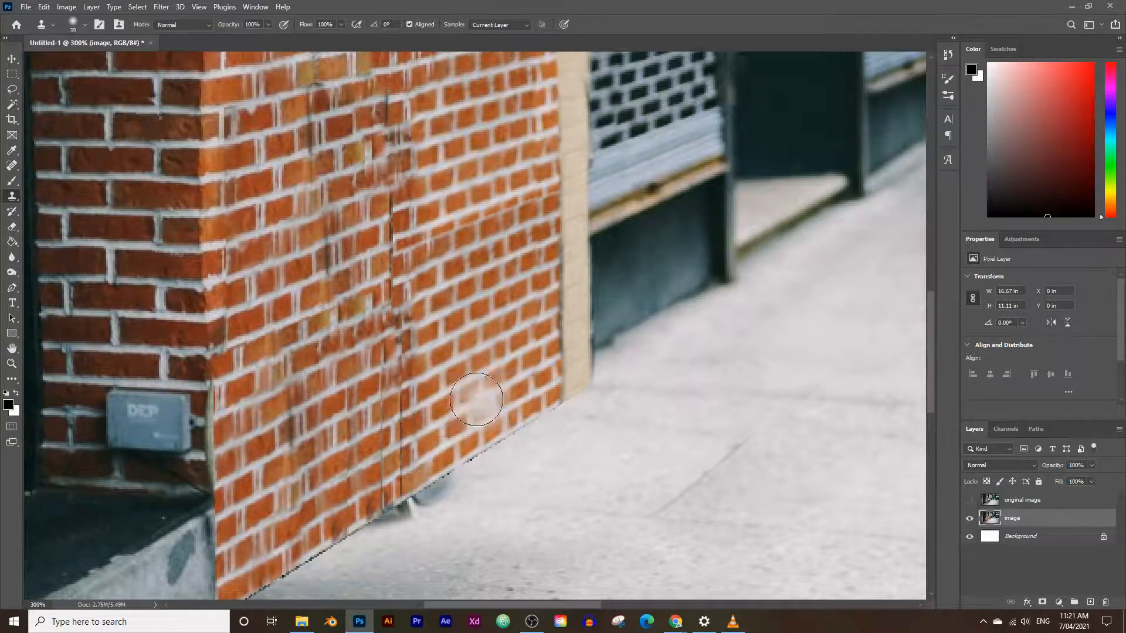
{"action": "mouse_move", "coordinate": [343, 258]}
{"action": "left_mouse_down"}
{"action": "mouse_move", "coordinate": [372, 317]}
{"action": "mouse_move", "coordinate": [418, 354]}
{"action": "mouse_move", "coordinate": [392, 439]}
{"action": "mouse_move", "coordinate": [401, 461]}
{"action": "left_mouse_up"}
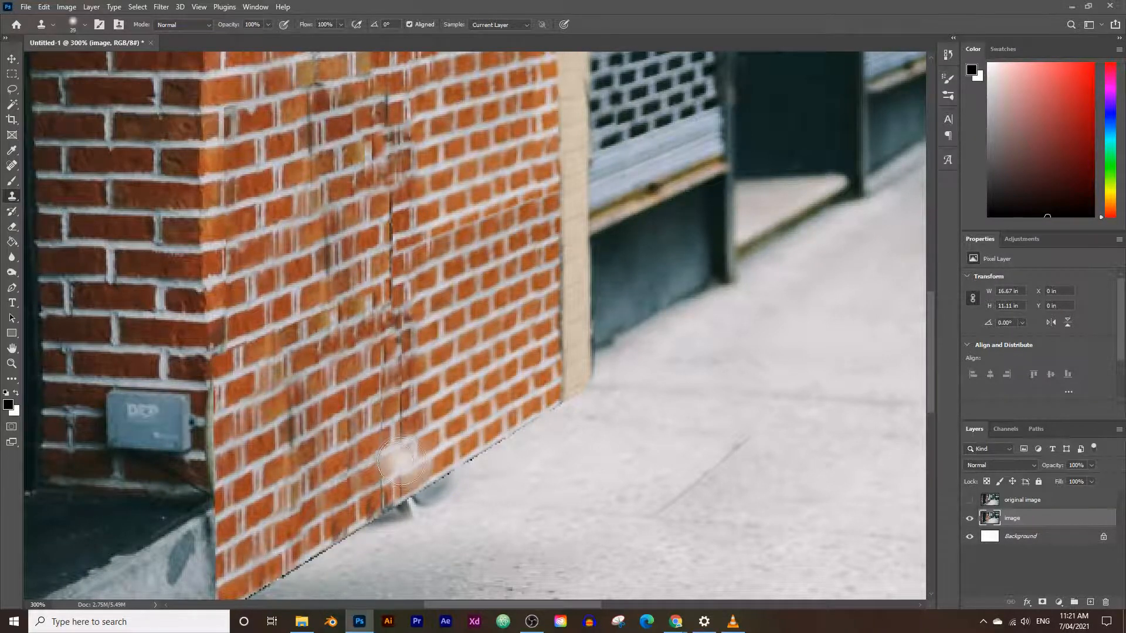
{"action": "key", "text": "ctrl+z"}
{"action": "key", "text": "bracketleft"}
{"action": "key", "text": "bracketleft"}
{"action": "key", "text": "bracketleft"}
{"action": "key", "text": "bracketleft"}
{"action": "key", "text": "bracketleft"}
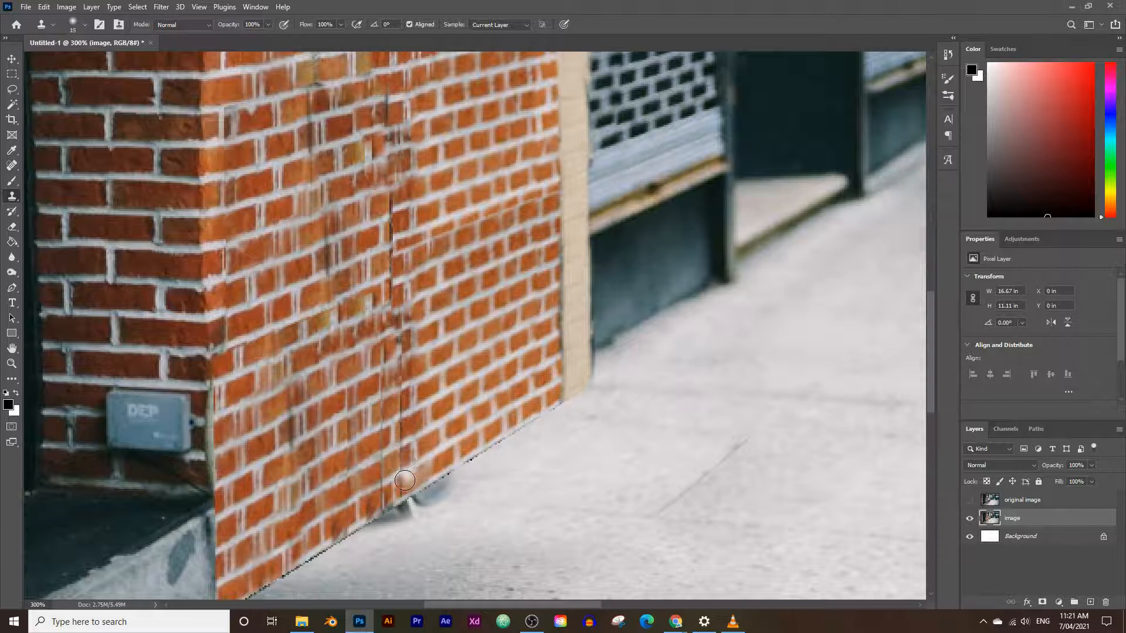
{"action": "left_click", "coordinate": [395, 476], "text": "alt"}
{"action": "left_click_drag", "start_coordinate": [401, 474], "coordinate": [400, 419]}
{"action": "left_click", "coordinate": [390, 440], "text": "alt"}
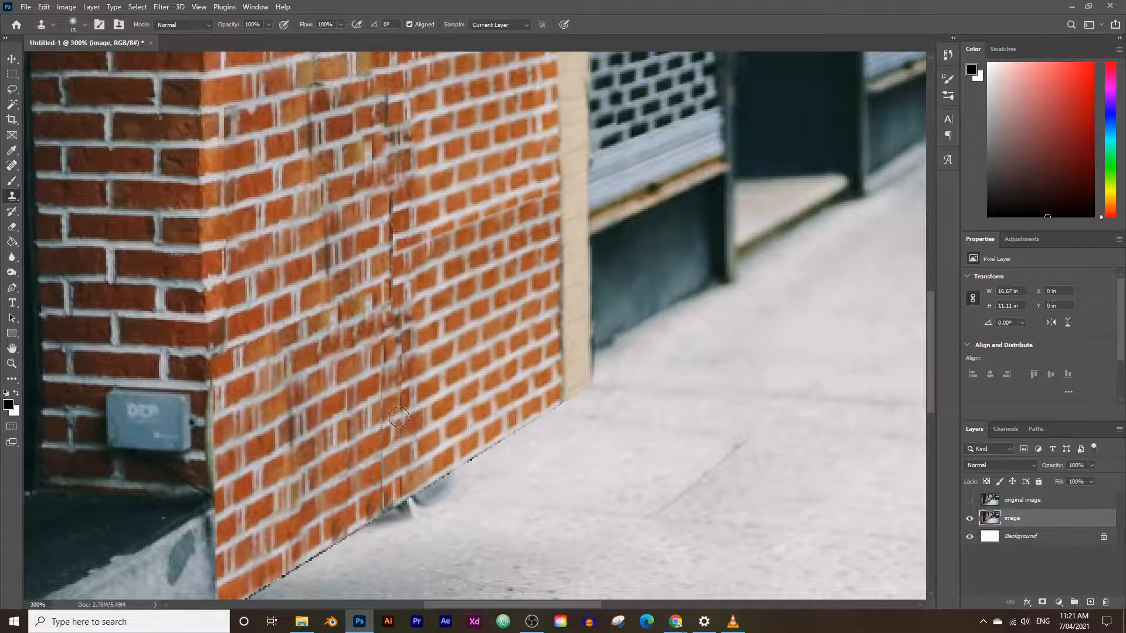
Step: Clone brick texture over further spots higher up the wall's vertical seam, sampling from the bricks beside it
{"action": "left_click", "coordinate": [391, 391], "text": "alt"}
{"action": "left_click_drag", "start_coordinate": [401, 385], "coordinate": [403, 386]}
{"action": "scroll", "coordinate": [390, 305], "scroll_direction": "up", "scroll_amount": 1}
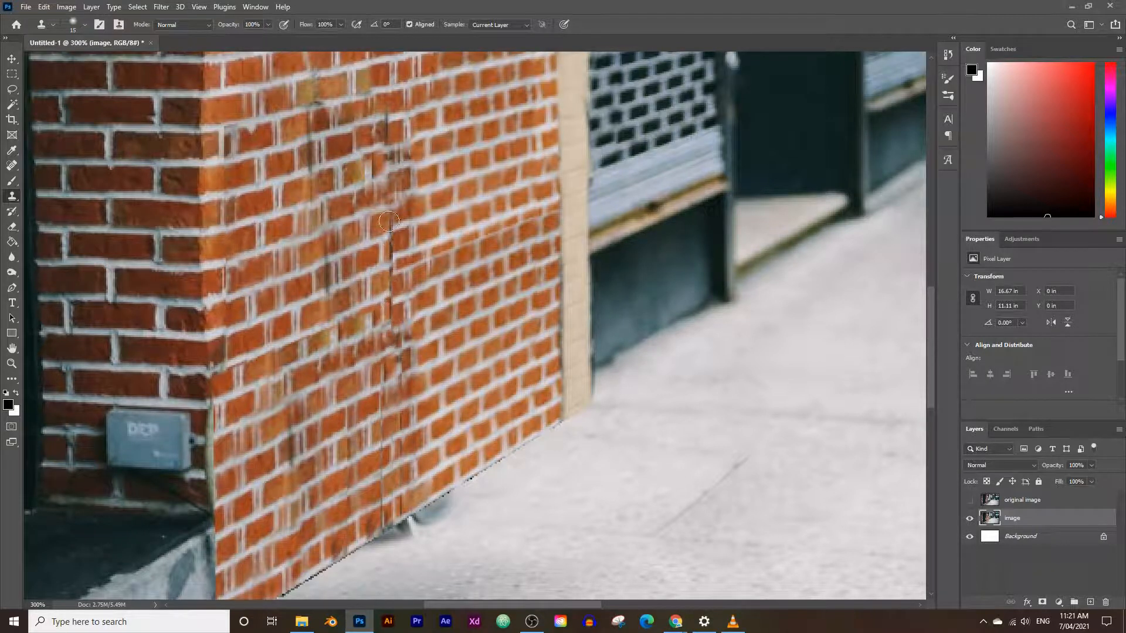
{"action": "scroll", "coordinate": [410, 382], "scroll_direction": "up", "scroll_amount": 2}
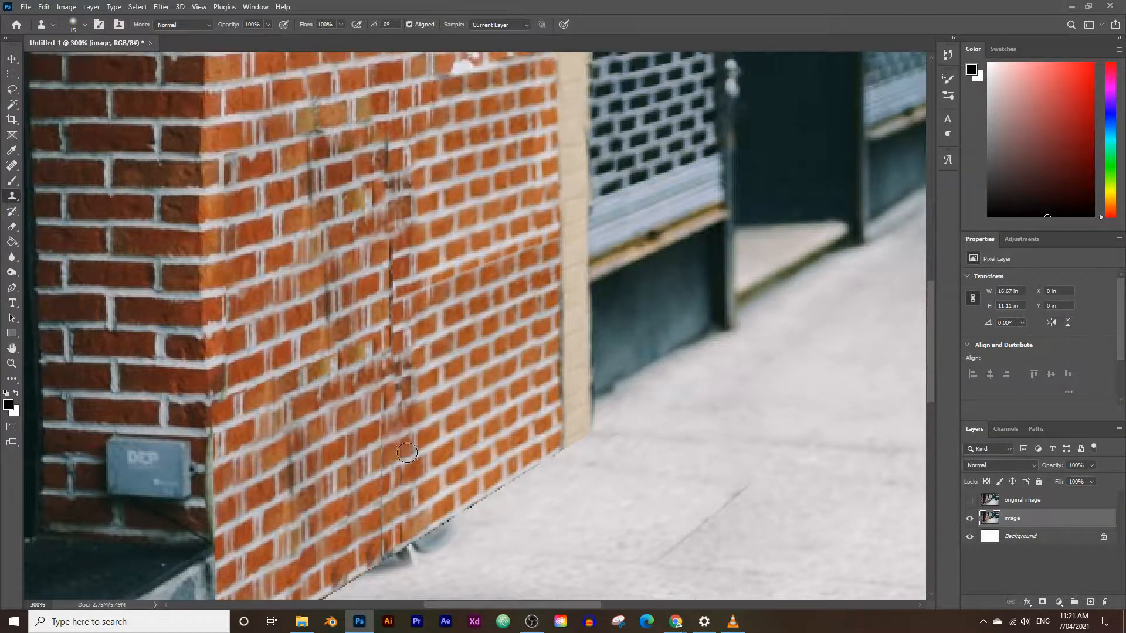
{"action": "scroll", "coordinate": [407, 453], "scroll_direction": "up", "scroll_amount": 1}
{"action": "left_click", "coordinate": [375, 366], "text": "alt"}
{"action": "left_click_drag", "start_coordinate": [370, 207], "coordinate": [388, 220]}
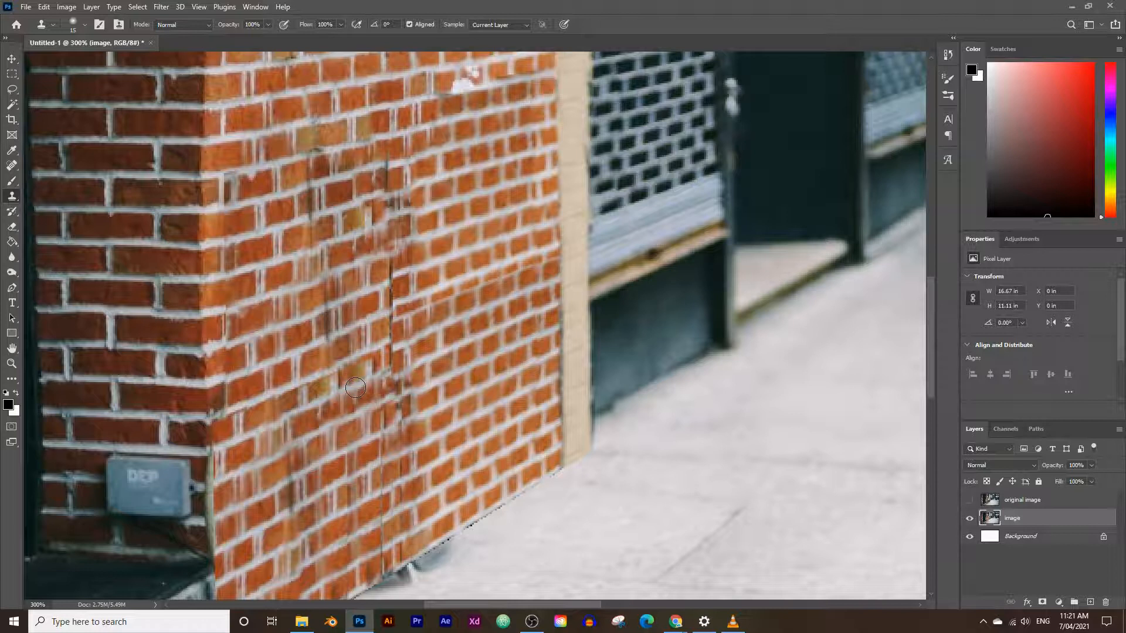
{"action": "left_click_drag", "start_coordinate": [355, 387], "coordinate": [376, 377]}
Step: Reopen Vanishing Point and marquee-select a tall strip of bricks on the side wall next to the building corner
{"action": "left_click", "coordinate": [161, 6]}
{"action": "left_click", "coordinate": [197, 128]}
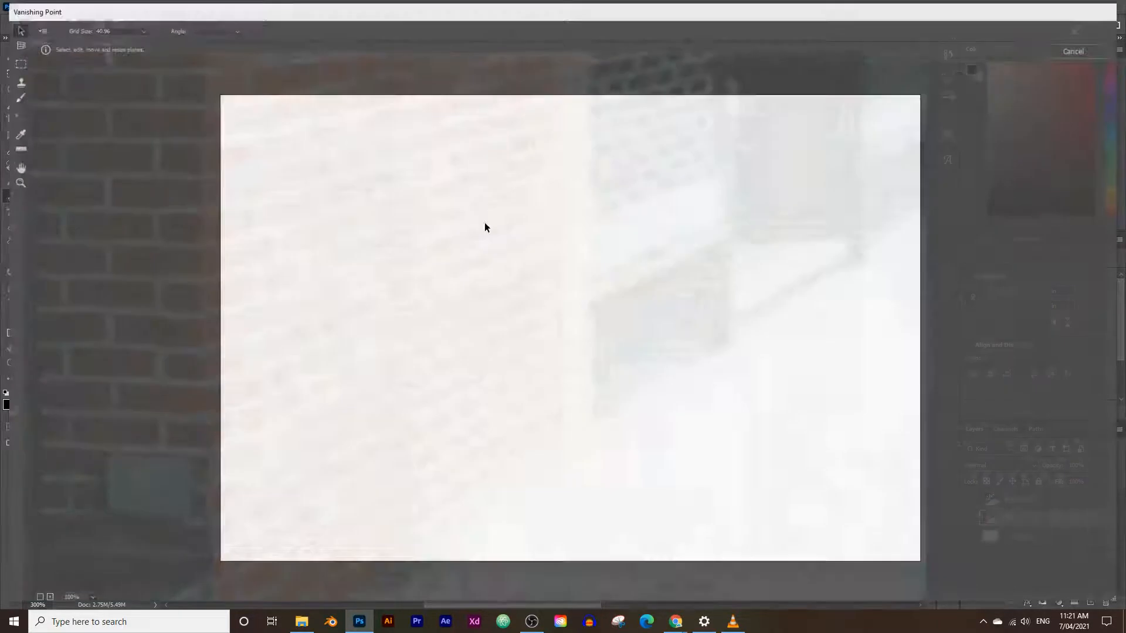
{"action": "left_click", "coordinate": [18, 182]}
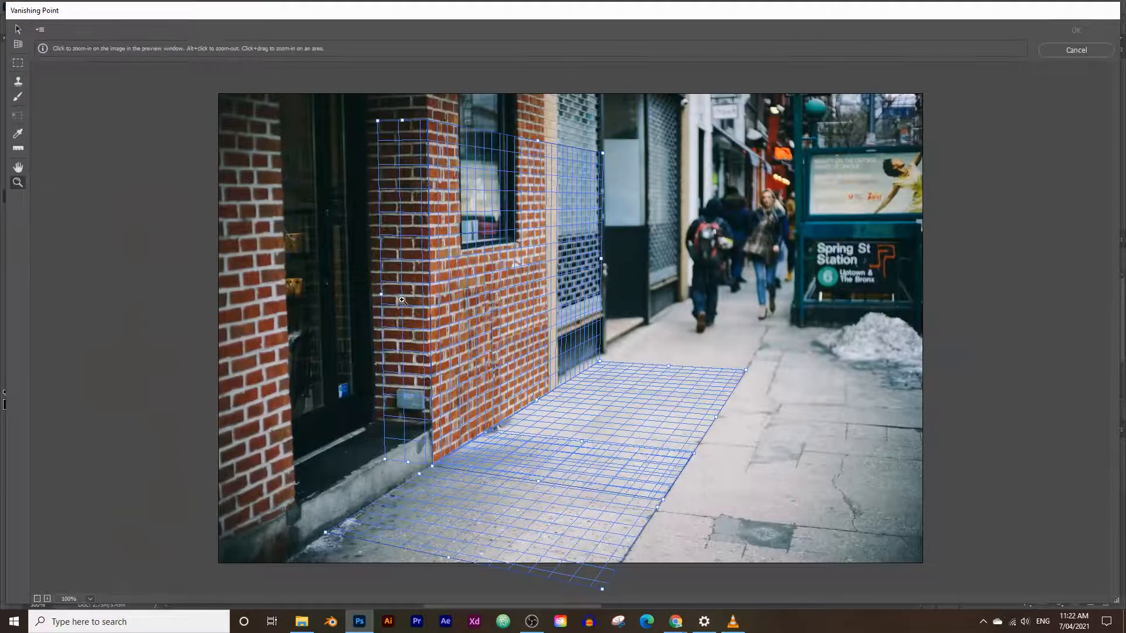
{"action": "left_click", "coordinate": [499, 344]}
{"action": "left_click", "coordinate": [559, 351]}
{"action": "scroll", "coordinate": [646, 393], "scroll_direction": "down", "scroll_amount": 1}
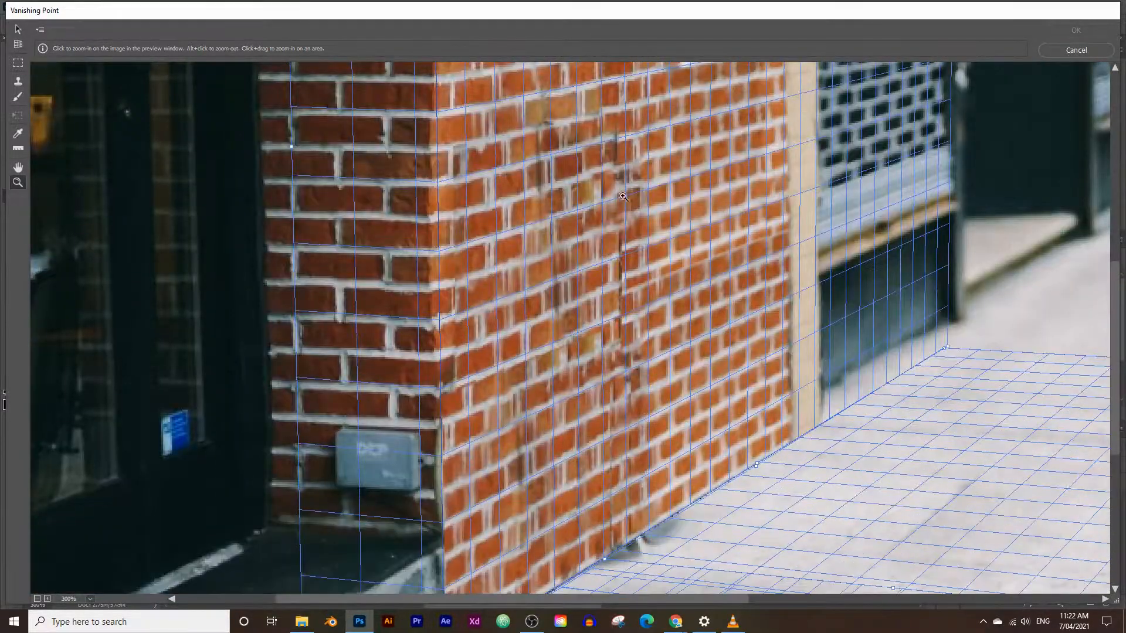
{"action": "left_click", "coordinate": [17, 63]}
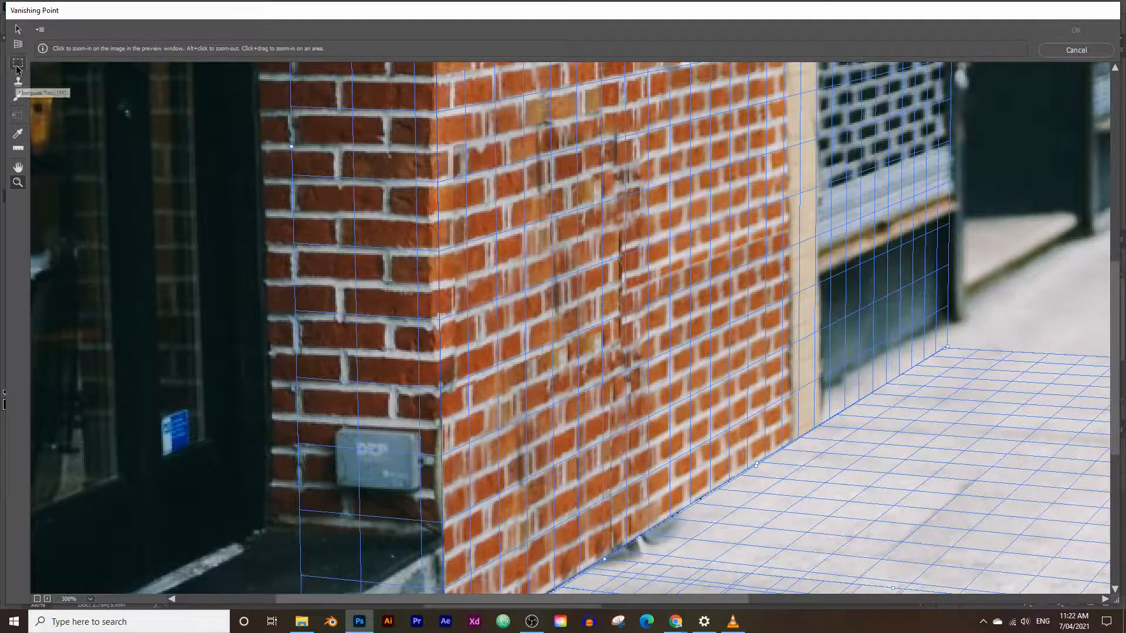
{"action": "left_click_drag", "start_coordinate": [449, 147], "coordinate": [541, 446]}
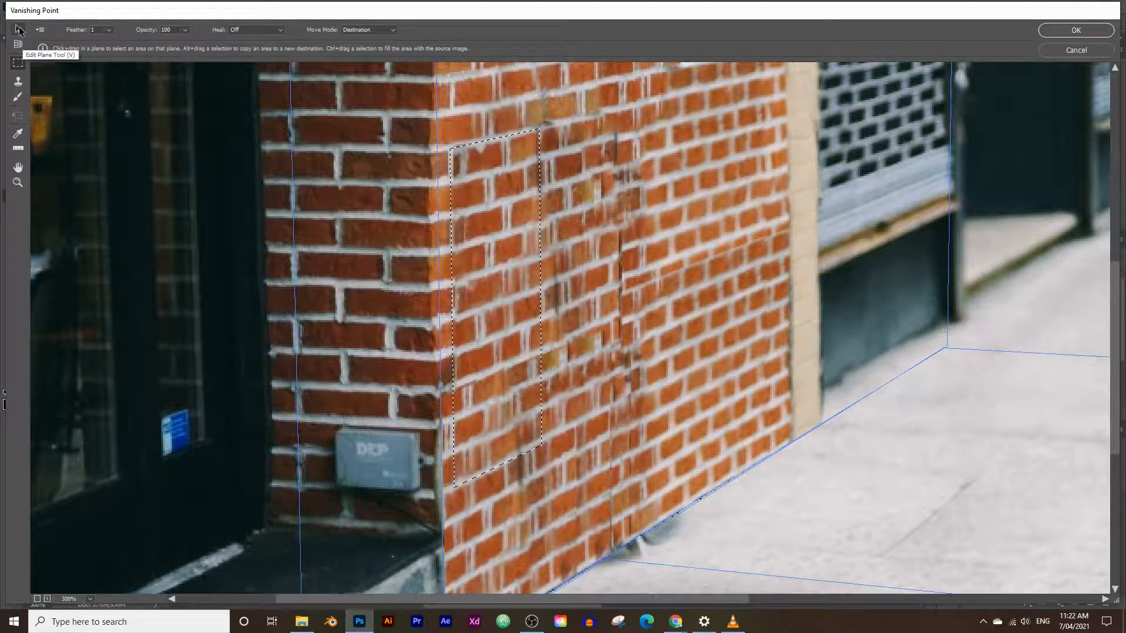
Step: Copy the selected brick strip over the wall's vertical seam and slightly extend the lower edge of the floating copy
{"action": "key", "text": "alt"}
{"action": "left_click_drag", "start_coordinate": [501, 306], "coordinate": [613, 260]}
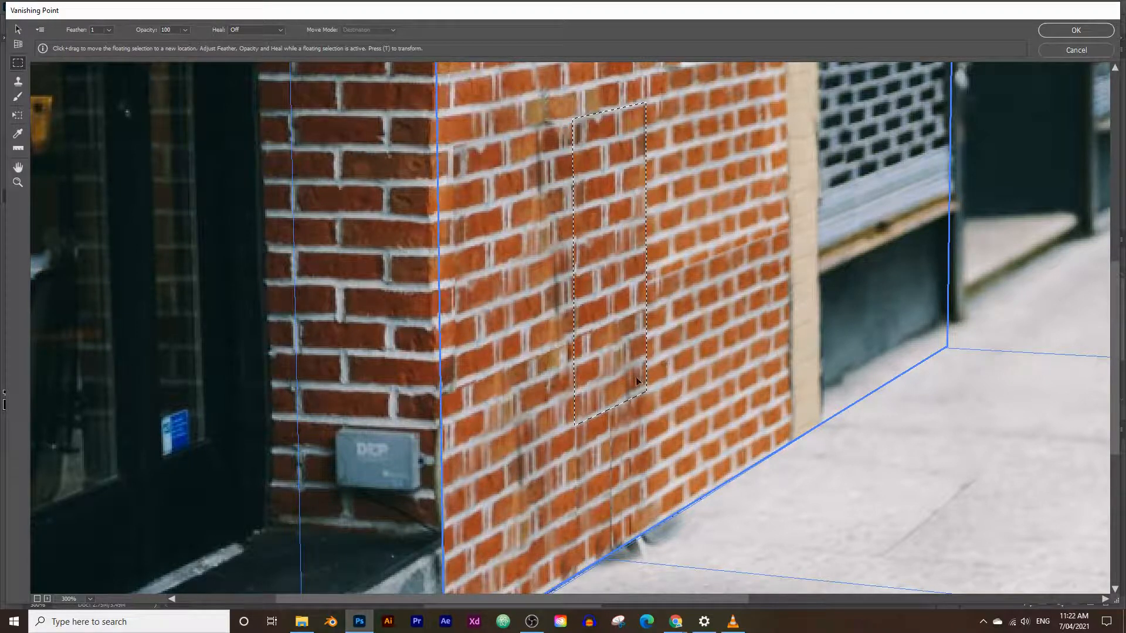
{"action": "key", "text": "alt"}
{"action": "key", "text": "t"}
{"action": "left_click_drag", "start_coordinate": [612, 412], "coordinate": [613, 411]}
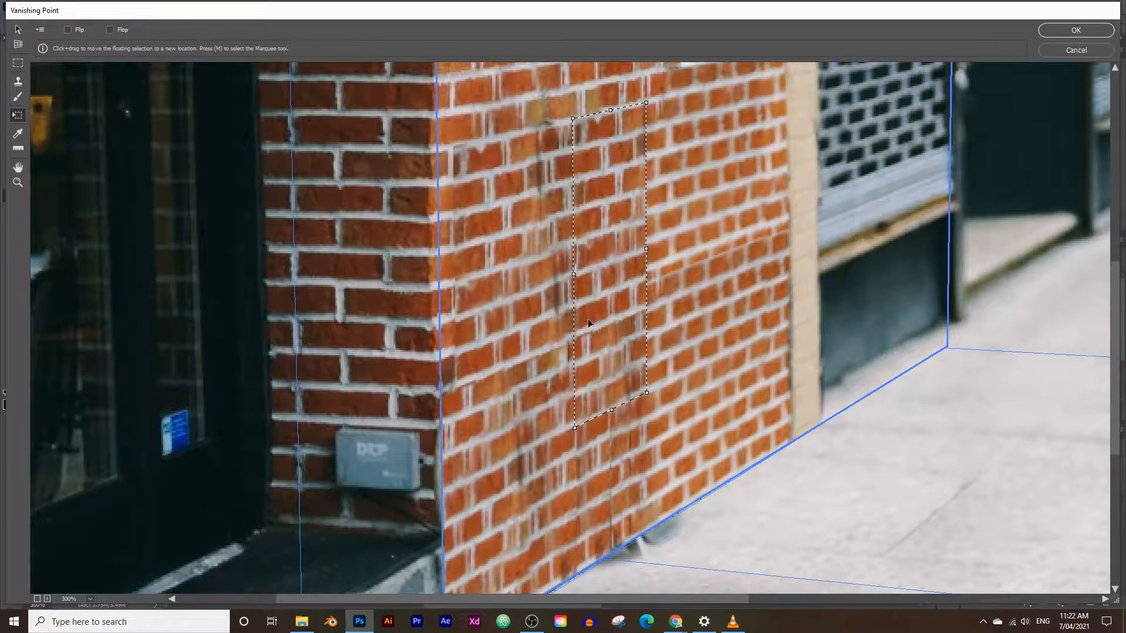
Step: Widen the floating brick copy slightly toward the building corner, nudge it into line with the surrounding mortar joints, and apply the Vanishing Point edit
{"action": "left_click_drag", "start_coordinate": [574, 274], "coordinate": [570, 275]}
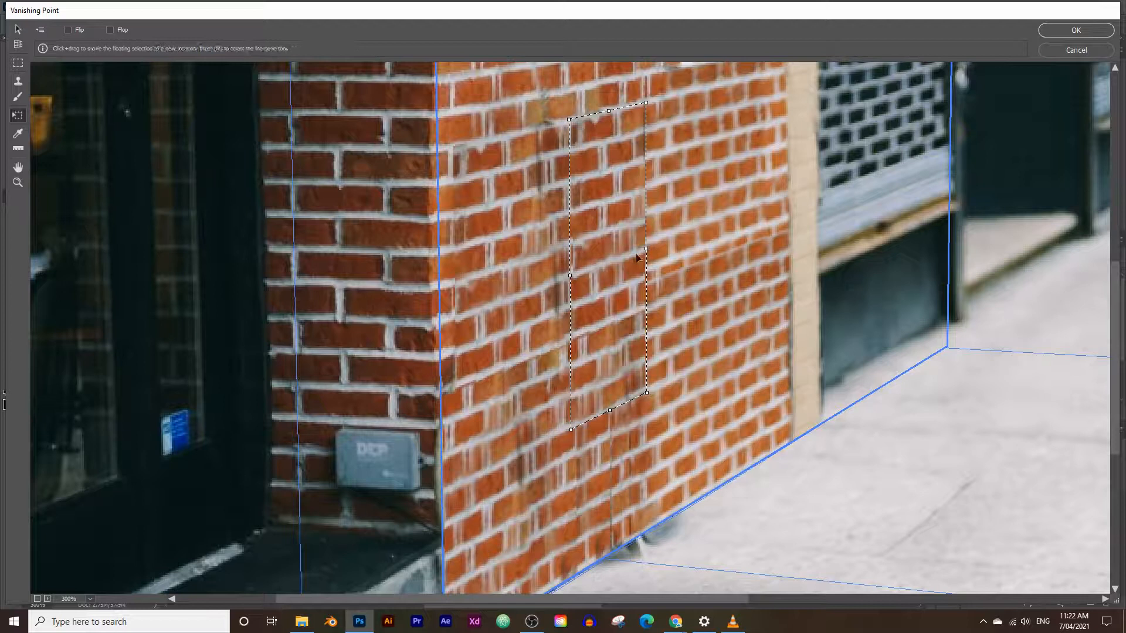
{"action": "left_click_drag", "start_coordinate": [605, 135], "coordinate": [604, 133]}
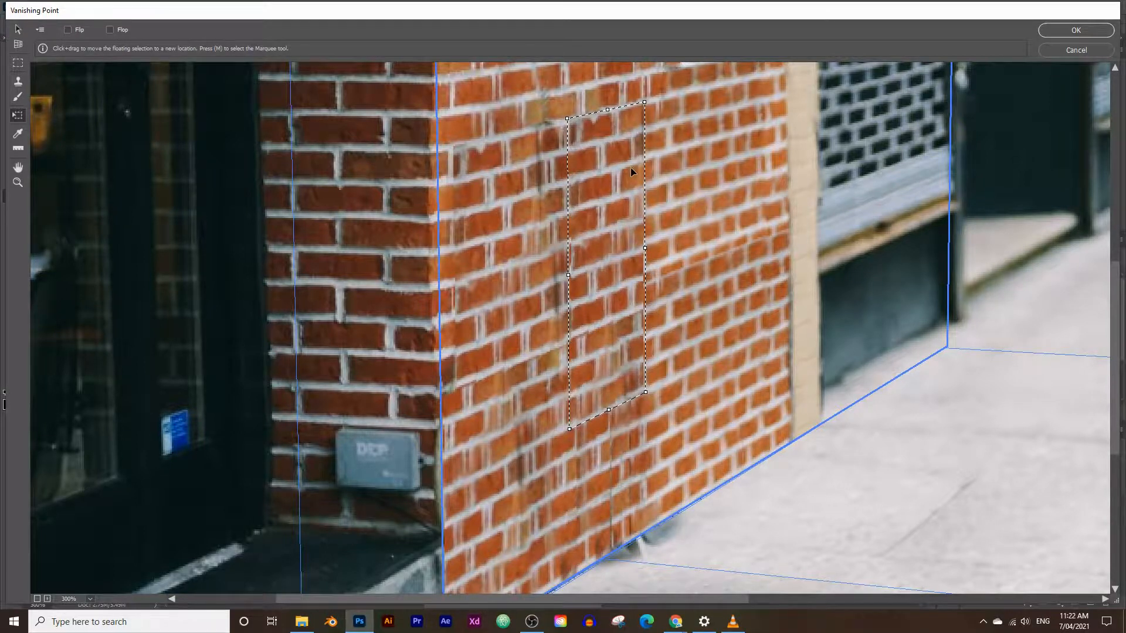
{"action": "left_click_drag", "start_coordinate": [628, 146], "coordinate": [628, 146]}
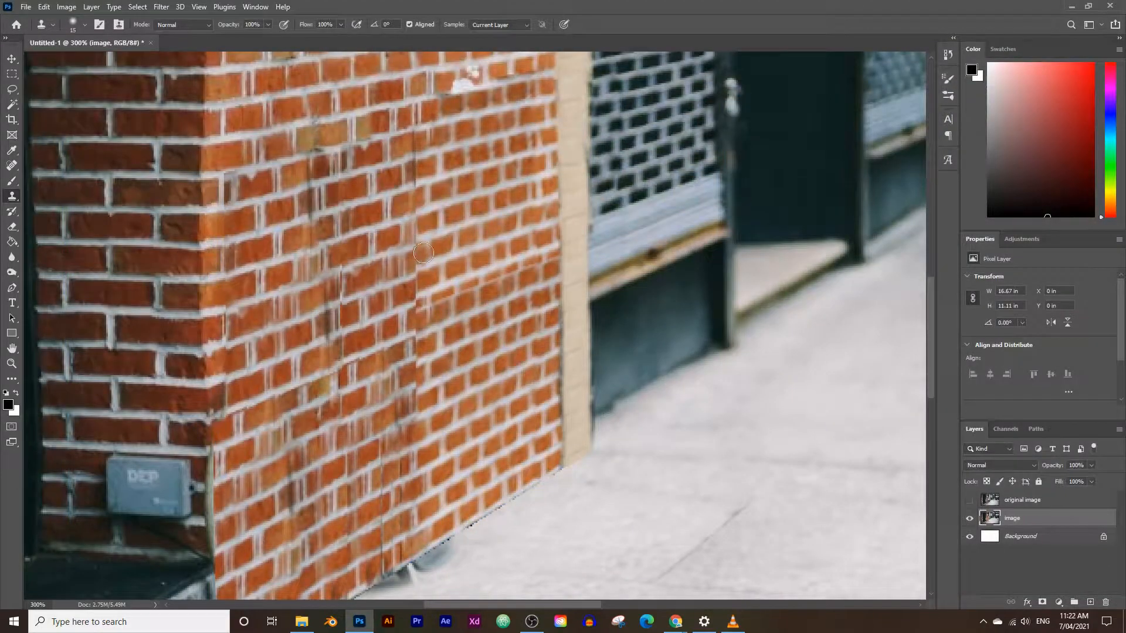
Step: Examine the retouched brick wall in the whole photo and then up close for remaining seams
{"action": "left_click", "coordinate": [12, 364]}
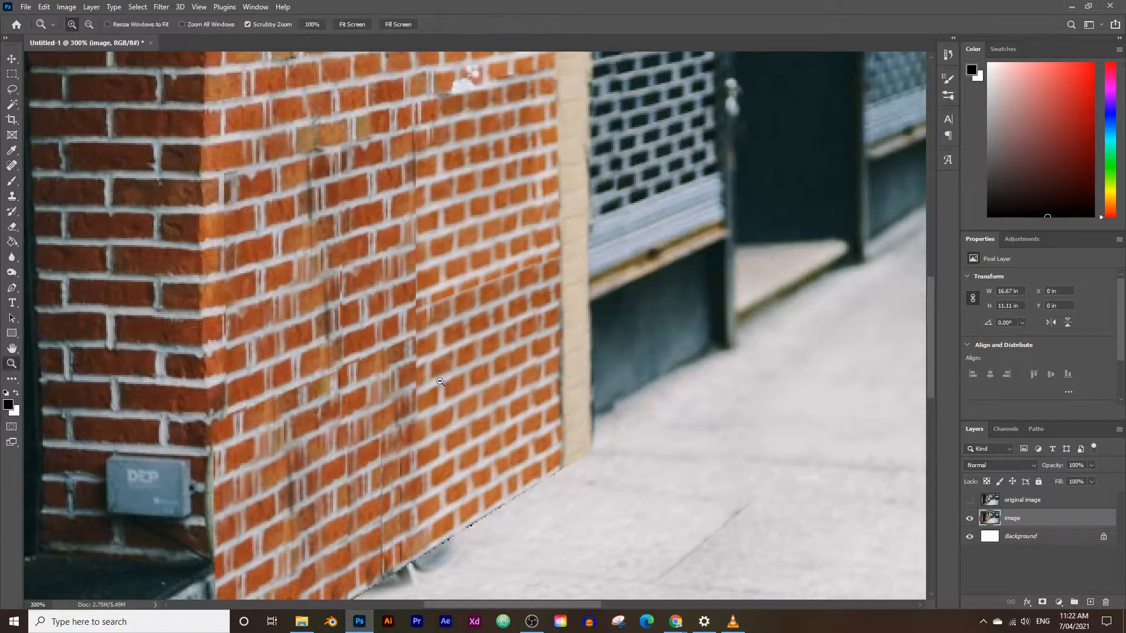
{"action": "left_click", "coordinate": [440, 382], "text": "alt"}
{"action": "left_click", "coordinate": [445, 385], "text": "alt"}
{"action": "left_click", "coordinate": [467, 391], "text": "alt"}
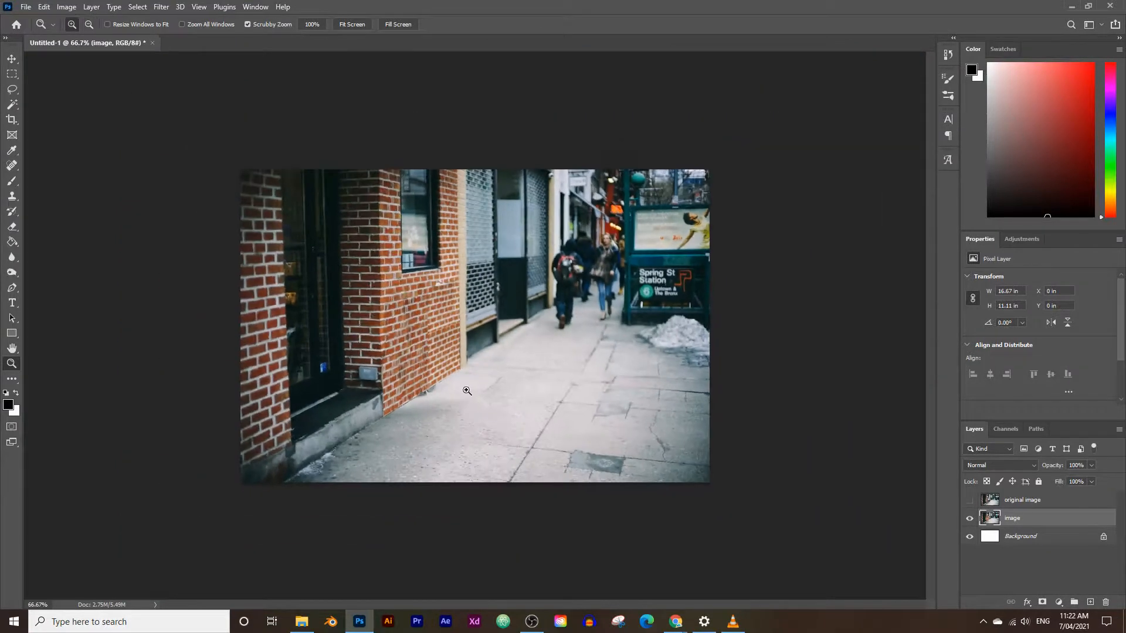
{"action": "left_click", "coordinate": [444, 312]}
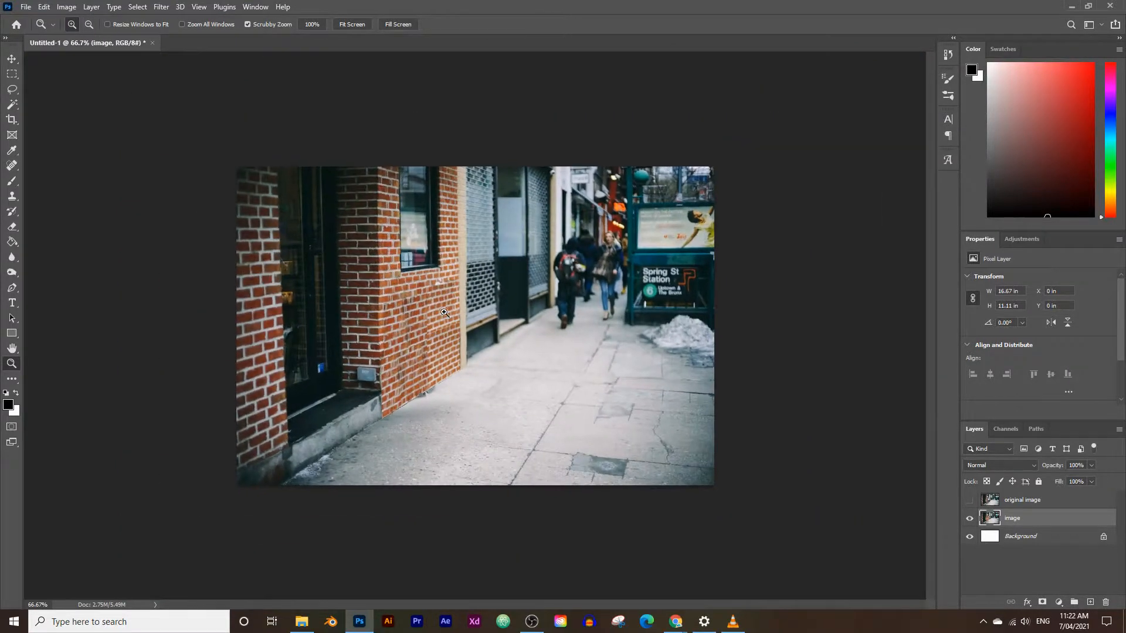
{"action": "left_click", "coordinate": [440, 310]}
{"action": "left_click", "coordinate": [381, 340]}
{"action": "left_click", "coordinate": [322, 365]}
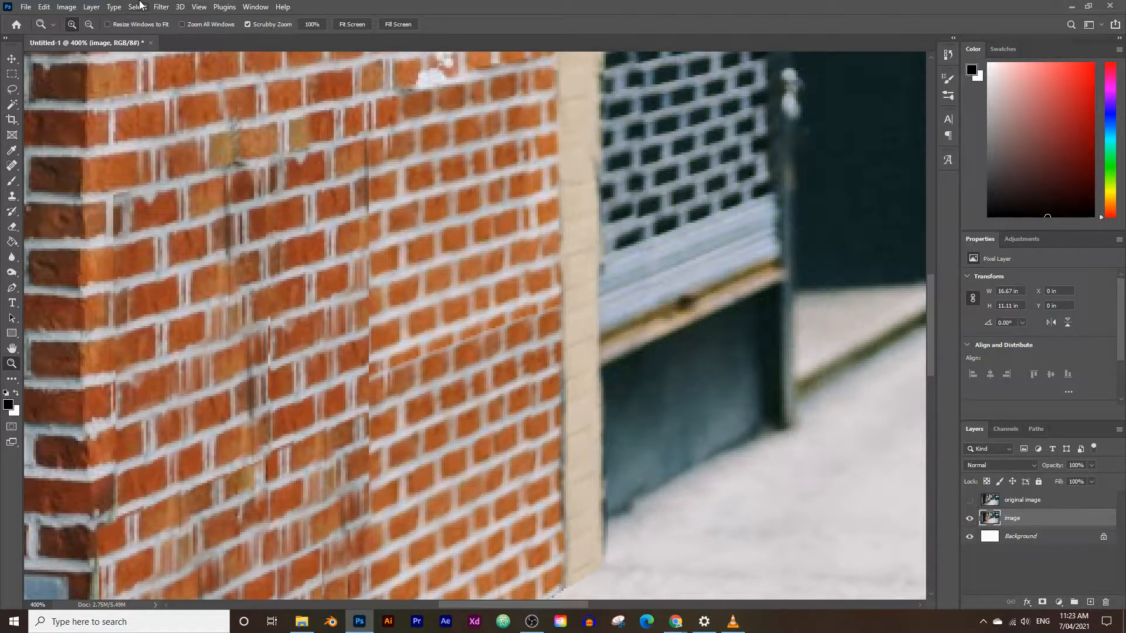
Step: Reopen Vanishing Point and use the Stamp tool at diameter 400 to clone bricks from near the building corner over the side wall's seam
{"action": "left_click", "coordinate": [161, 6]}
{"action": "left_click", "coordinate": [185, 125]}
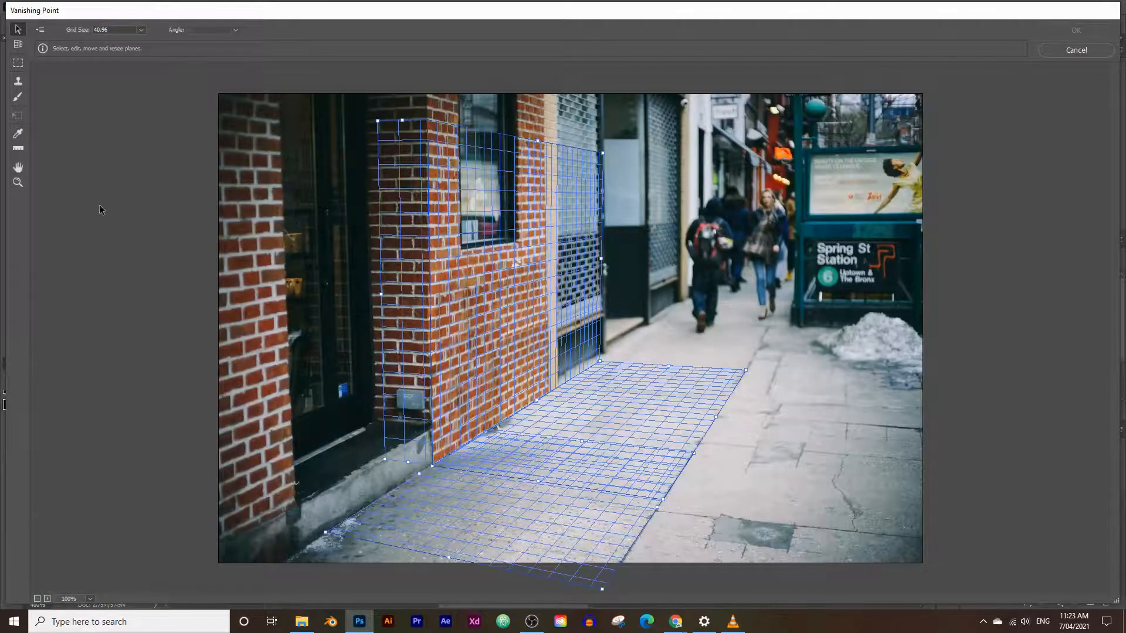
{"action": "left_click", "coordinate": [18, 183]}
{"action": "left_click", "coordinate": [449, 301]}
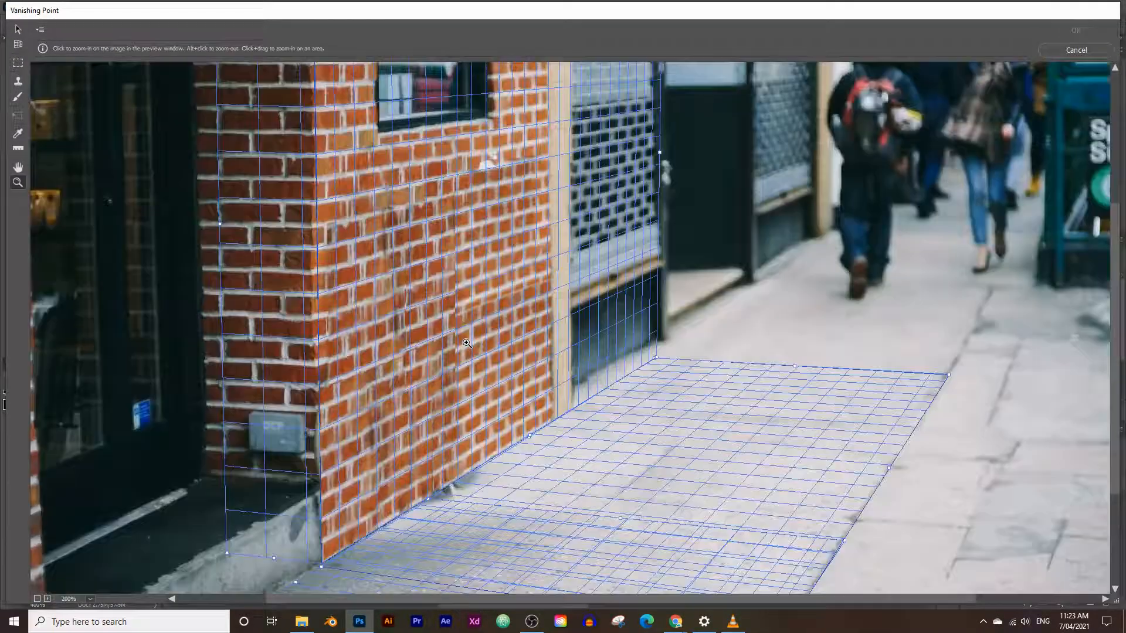
{"action": "left_click", "coordinate": [449, 300]}
{"action": "left_click", "coordinate": [624, 321]}
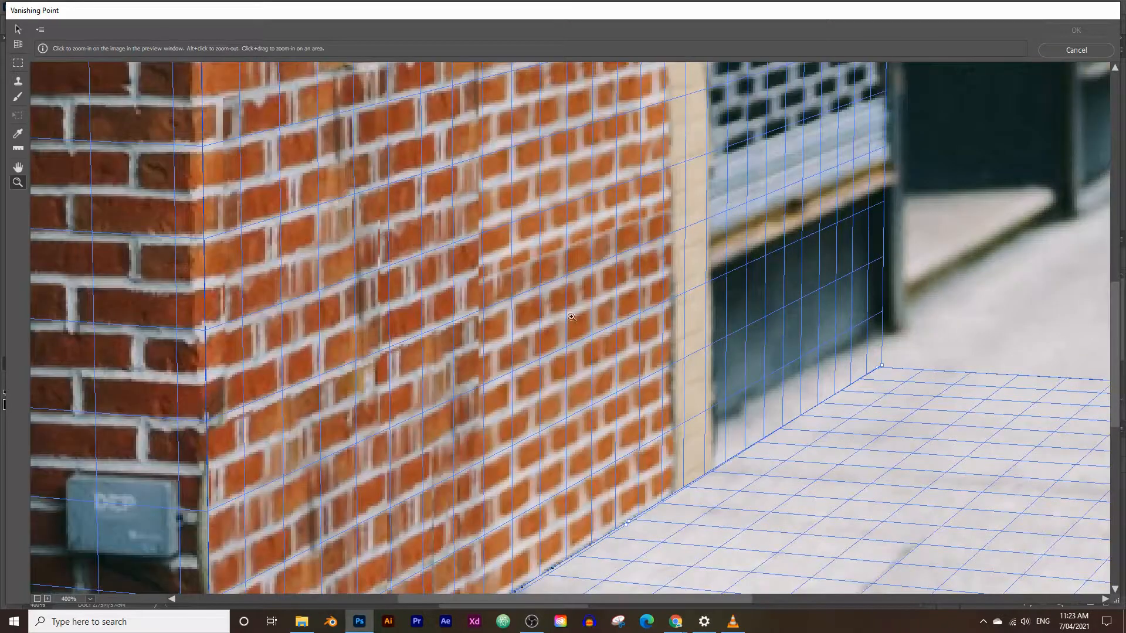
{"action": "left_click", "coordinate": [17, 81]}
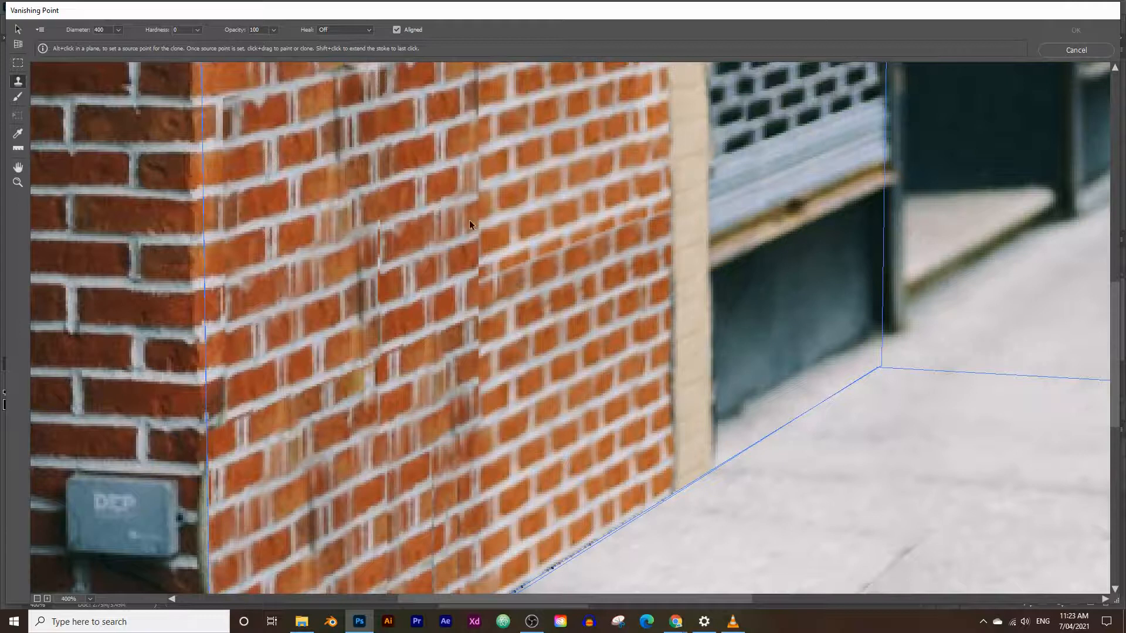
{"action": "left_click", "coordinate": [562, 257], "text": "alt"}
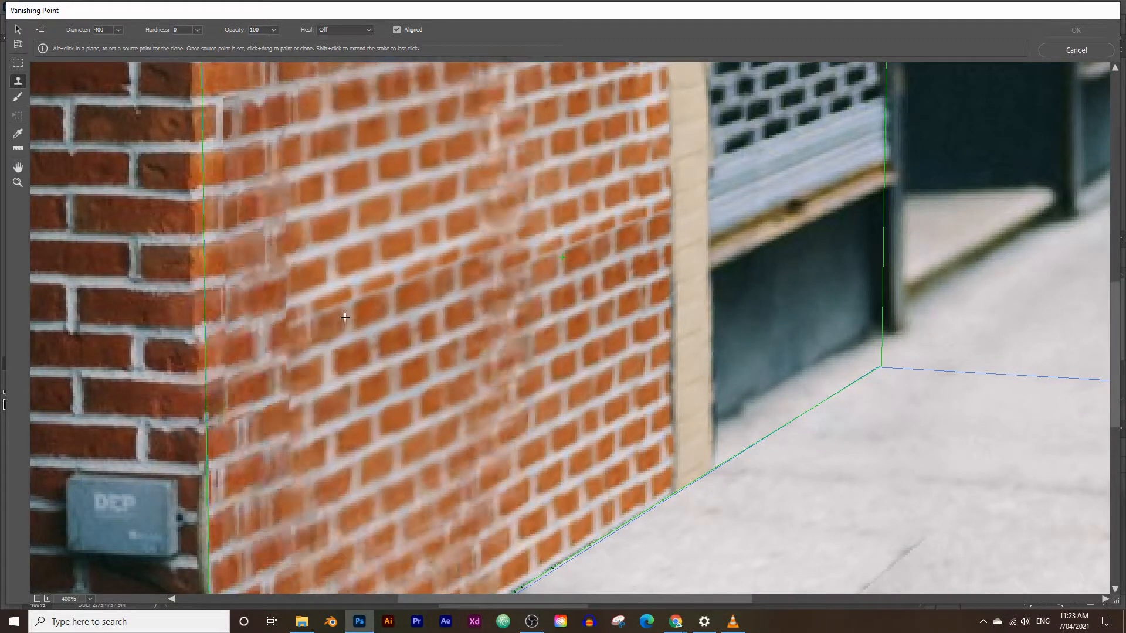
{"action": "left_click", "coordinate": [301, 350], "text": "alt"}
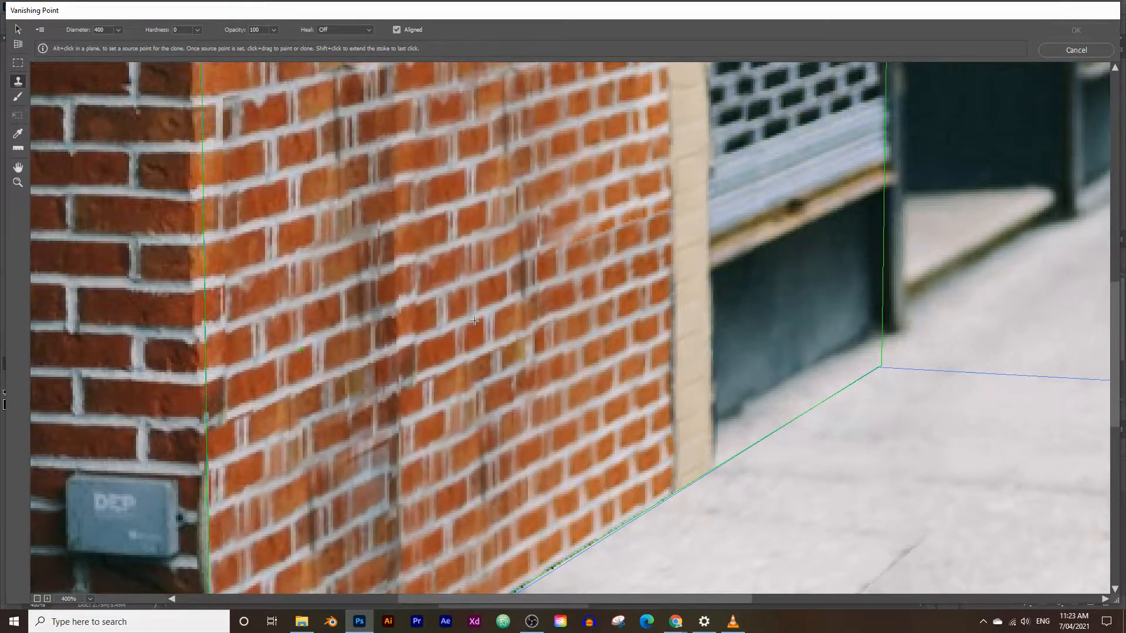
{"action": "left_click_drag", "start_coordinate": [475, 321], "coordinate": [371, 412]}
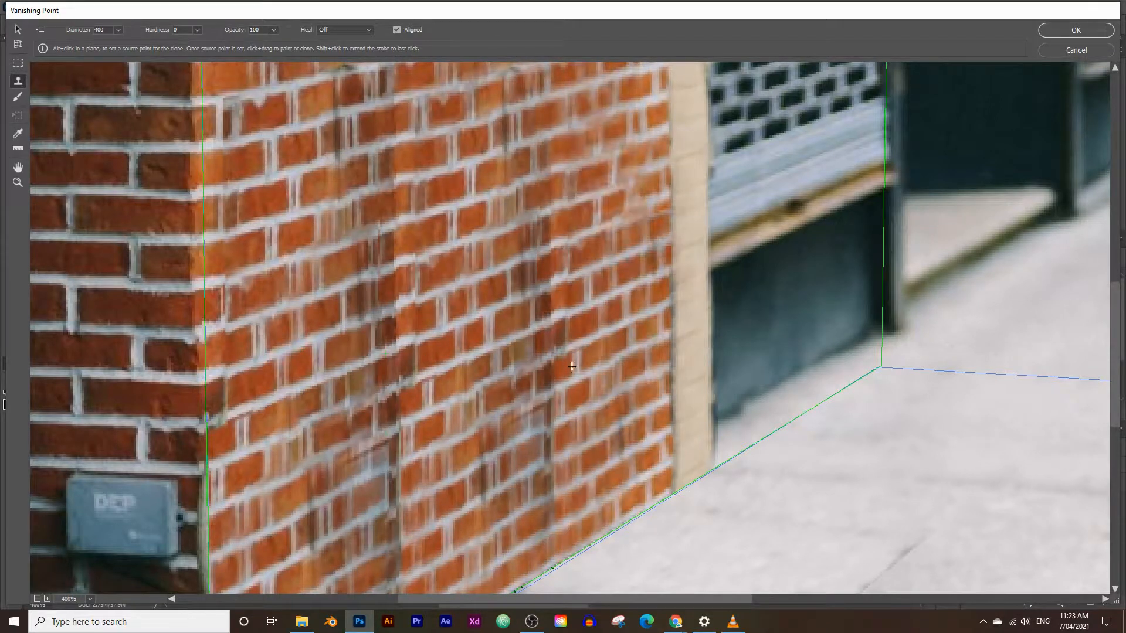
Step: Reduce the stamp diameter to 150 and clone bricks sampled beside the building corner over the dark vertical band in mid-wall
{"action": "key", "text": "bracketleft"}
{"action": "key", "text": "bracketleft"}
{"action": "key", "text": "bracketleft"}
{"action": "key", "text": "bracketleft"}
{"action": "key", "text": "bracketleft"}
{"action": "key", "text": "bracketleft"}
{"action": "key", "text": "bracketleft"}
{"action": "key", "text": "bracketleft"}
{"action": "mouse_move", "coordinate": [359, 126]}
{"action": "left_mouse_down"}
{"action": "mouse_move", "coordinate": [367, 542]}
{"action": "mouse_move", "coordinate": [370, 405]}
{"action": "mouse_move", "coordinate": [319, 362]}
{"action": "left_mouse_up"}
{"action": "key", "text": "bracketright"}
{"action": "key", "text": "bracketright"}
{"action": "key", "text": "bracketright"}
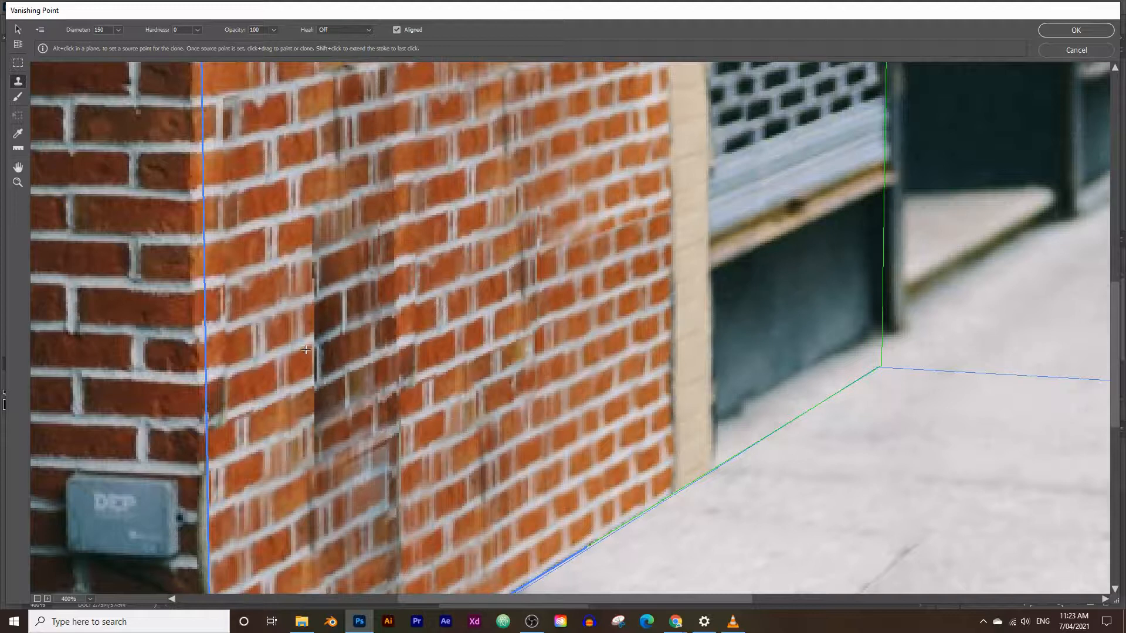
{"action": "left_click", "coordinate": [308, 351], "text": "alt"}
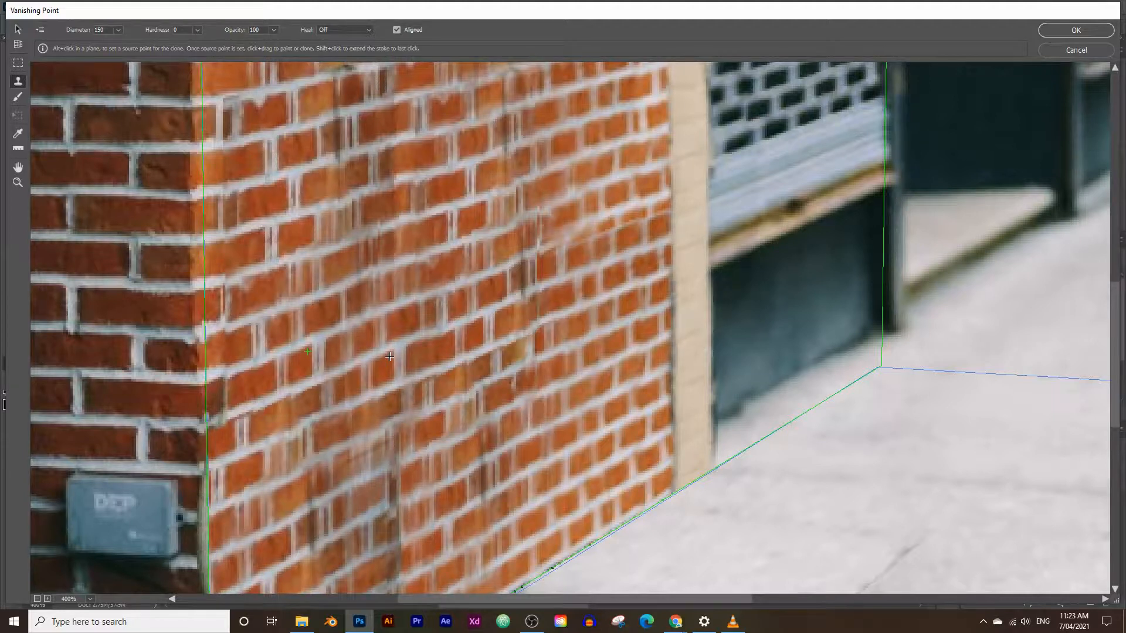
Step: Clone neighbouring bricks over the dark streaks near the wall's base and over the discoloured patch higher up near the corner
{"action": "scroll", "coordinate": [390, 356], "scroll_direction": "down", "scroll_amount": 3}
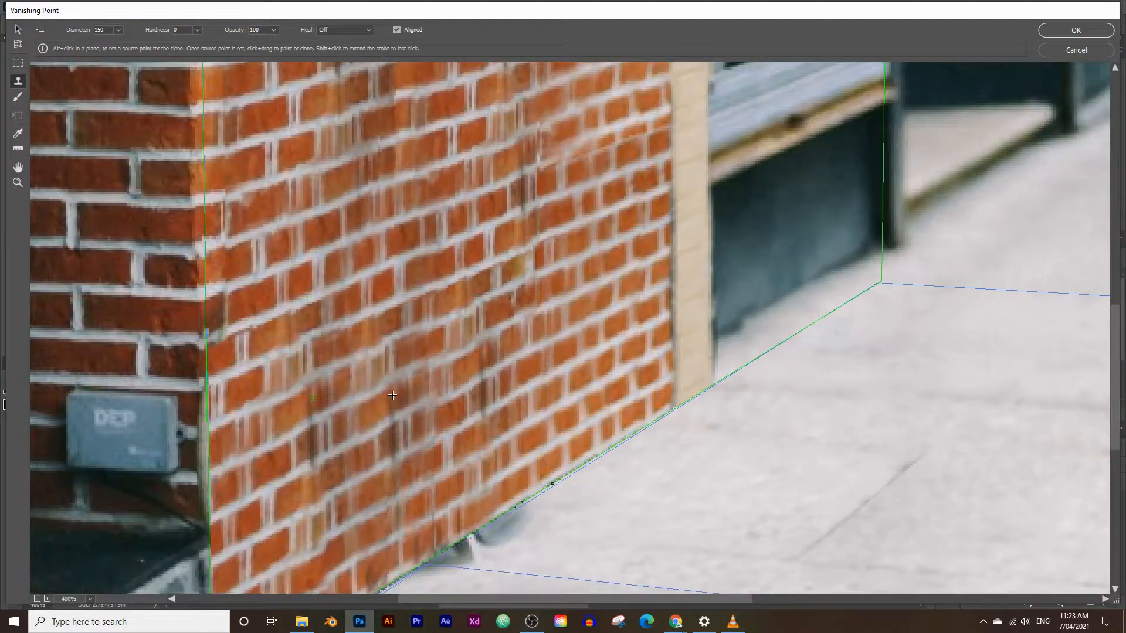
{"action": "mouse_move", "coordinate": [392, 395]}
{"action": "left_mouse_down"}
{"action": "mouse_move", "coordinate": [330, 431]}
{"action": "mouse_move", "coordinate": [348, 422]}
{"action": "left_mouse_up"}
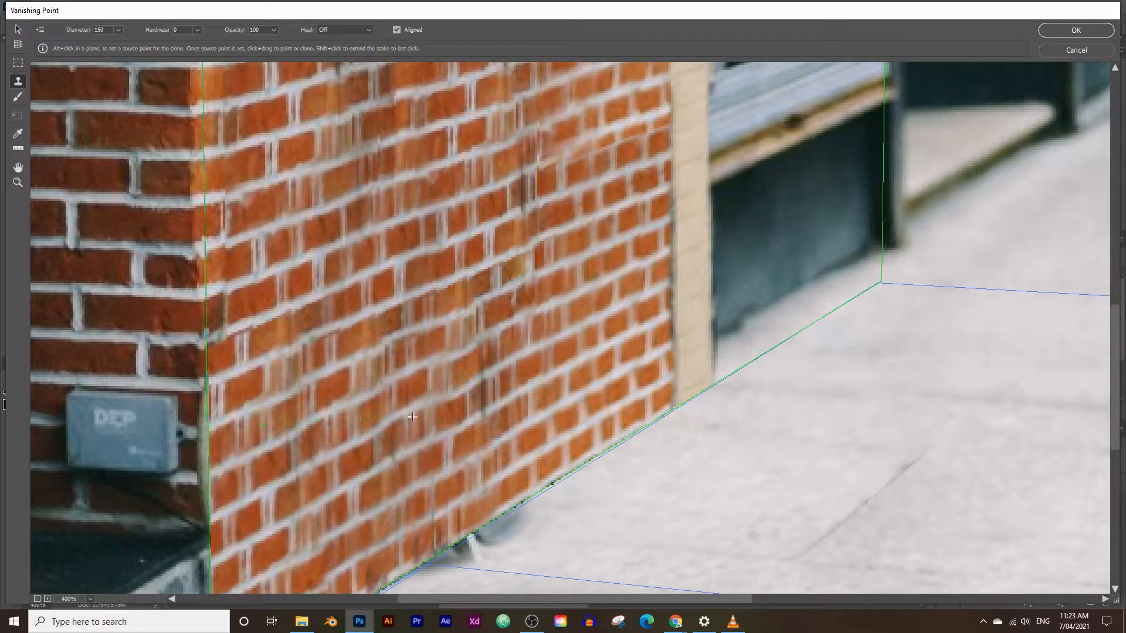
{"action": "scroll", "coordinate": [440, 370], "scroll_direction": "up", "scroll_amount": 7}
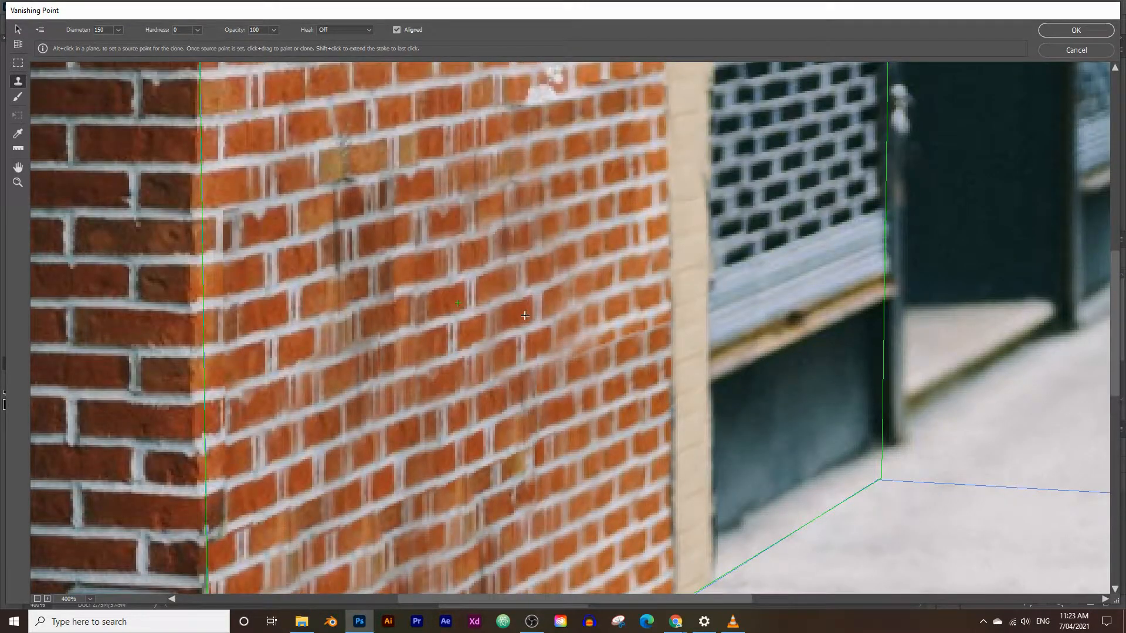
{"action": "left_click", "coordinate": [258, 233], "text": "alt"}
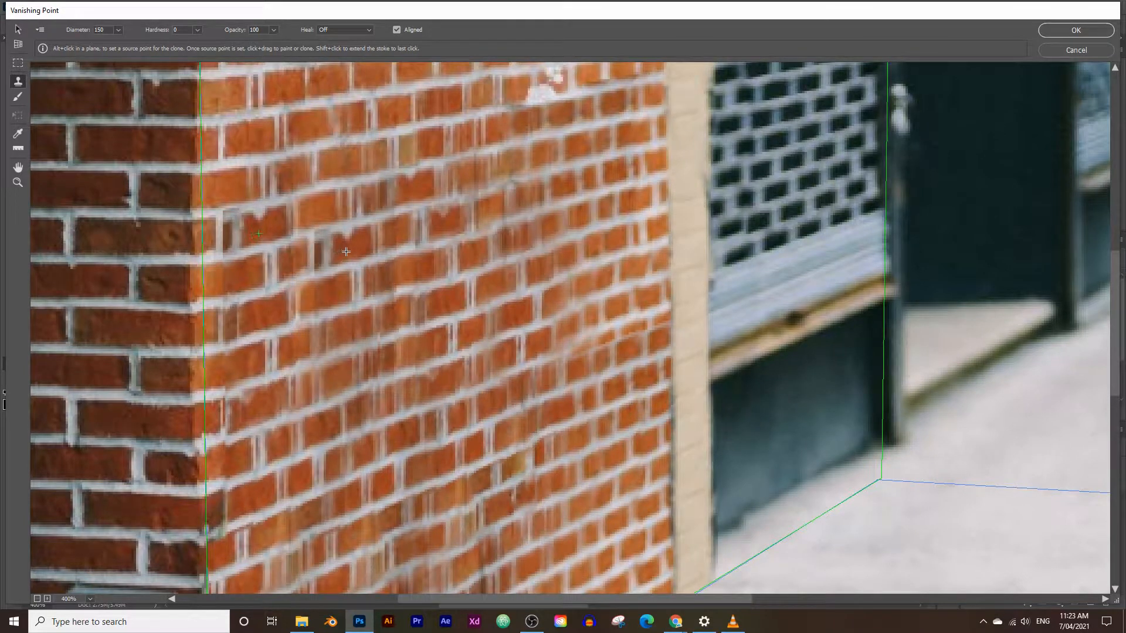
Step: Check the cloned wall in the full image and apply the Vanishing Point edit
{"action": "scroll", "coordinate": [410, 293], "scroll_direction": "down", "scroll_amount": 6}
{"action": "left_click", "coordinate": [18, 182]}
{"action": "left_click", "coordinate": [569, 363], "text": "alt"}
{"action": "left_click", "coordinate": [571, 364], "text": "alt"}
{"action": "left_click", "coordinate": [570, 364], "text": "alt"}
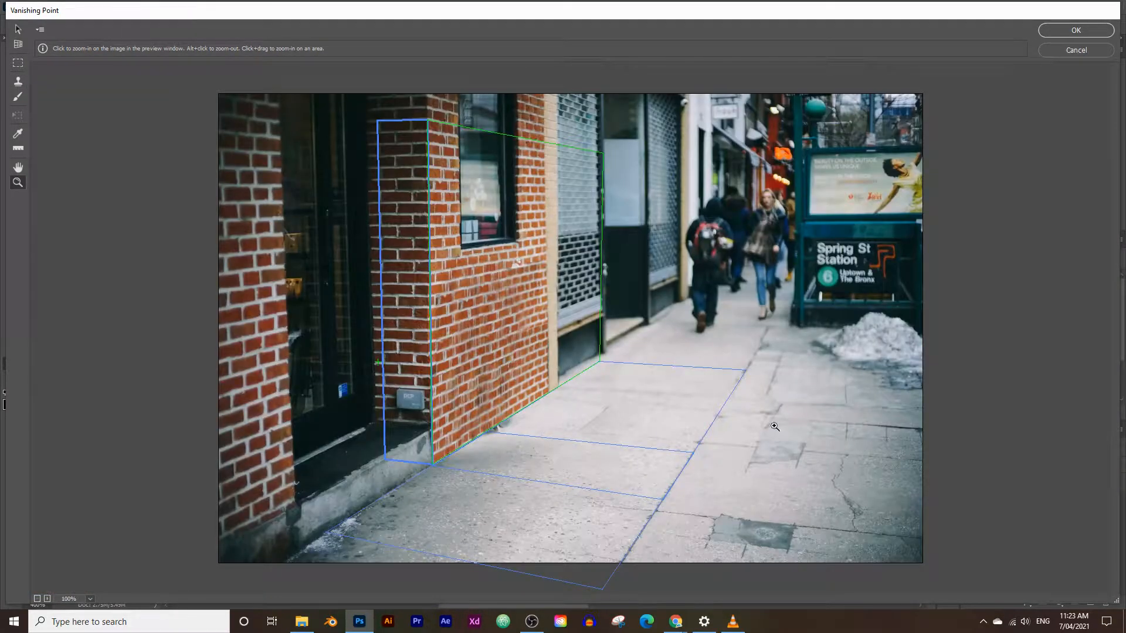
{"action": "left_click", "coordinate": [1090, 25]}
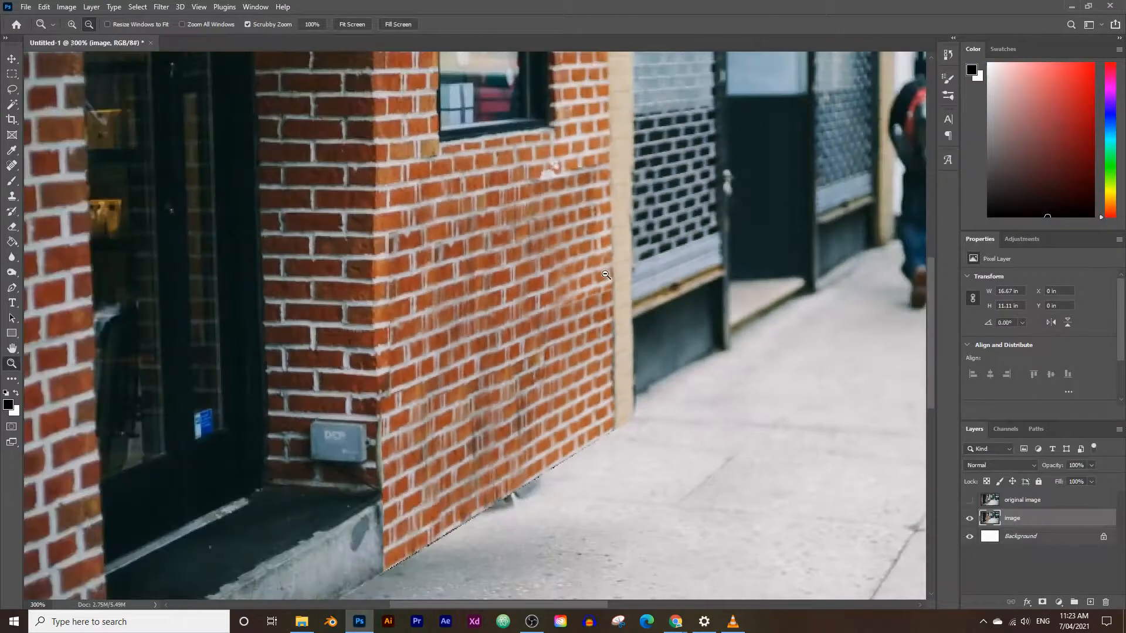
Step: Compare the retouched photo with the original by toggling the original image layer's visibility, leaving that layer hidden
{"action": "left_click_drag", "start_coordinate": [606, 275], "coordinate": [515, 321]}
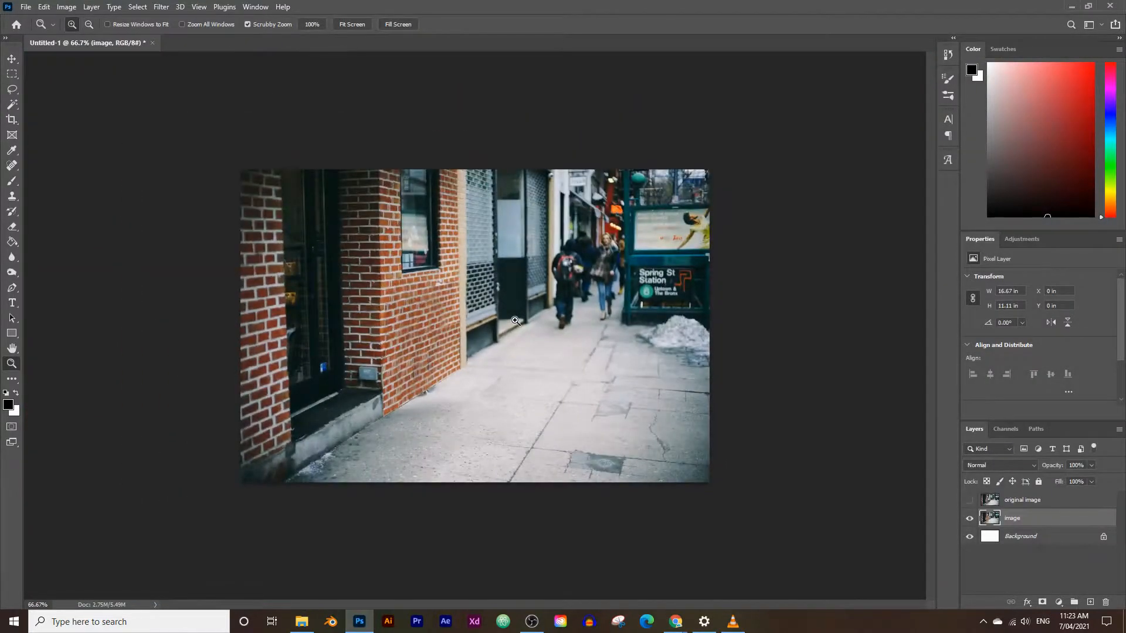
{"action": "left_click", "coordinate": [971, 501]}
{"action": "left_click", "coordinate": [970, 501]}
{"action": "left_click", "coordinate": [971, 501]}
{"action": "left_click", "coordinate": [971, 500]}
{"action": "left_click", "coordinate": [970, 501]}
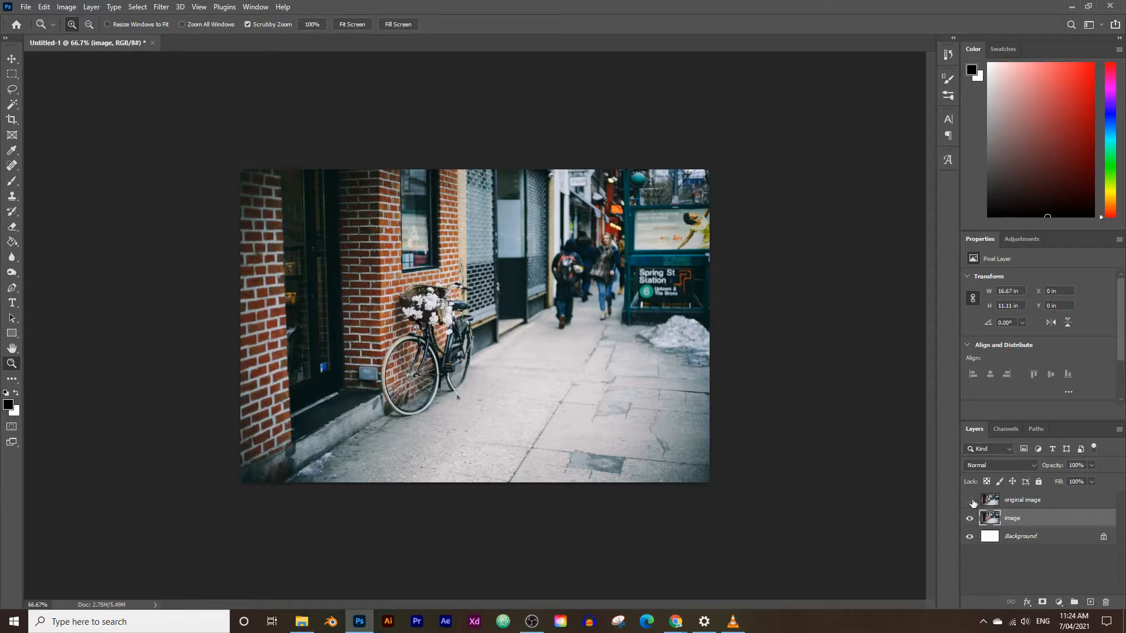
{"action": "left_click", "coordinate": [971, 501]}
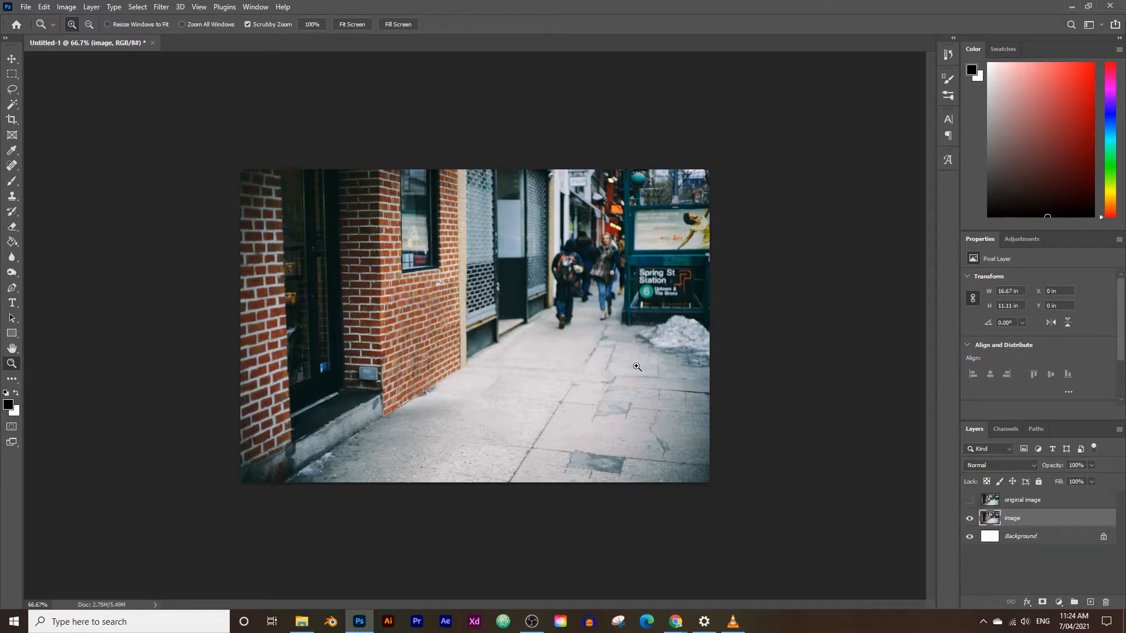